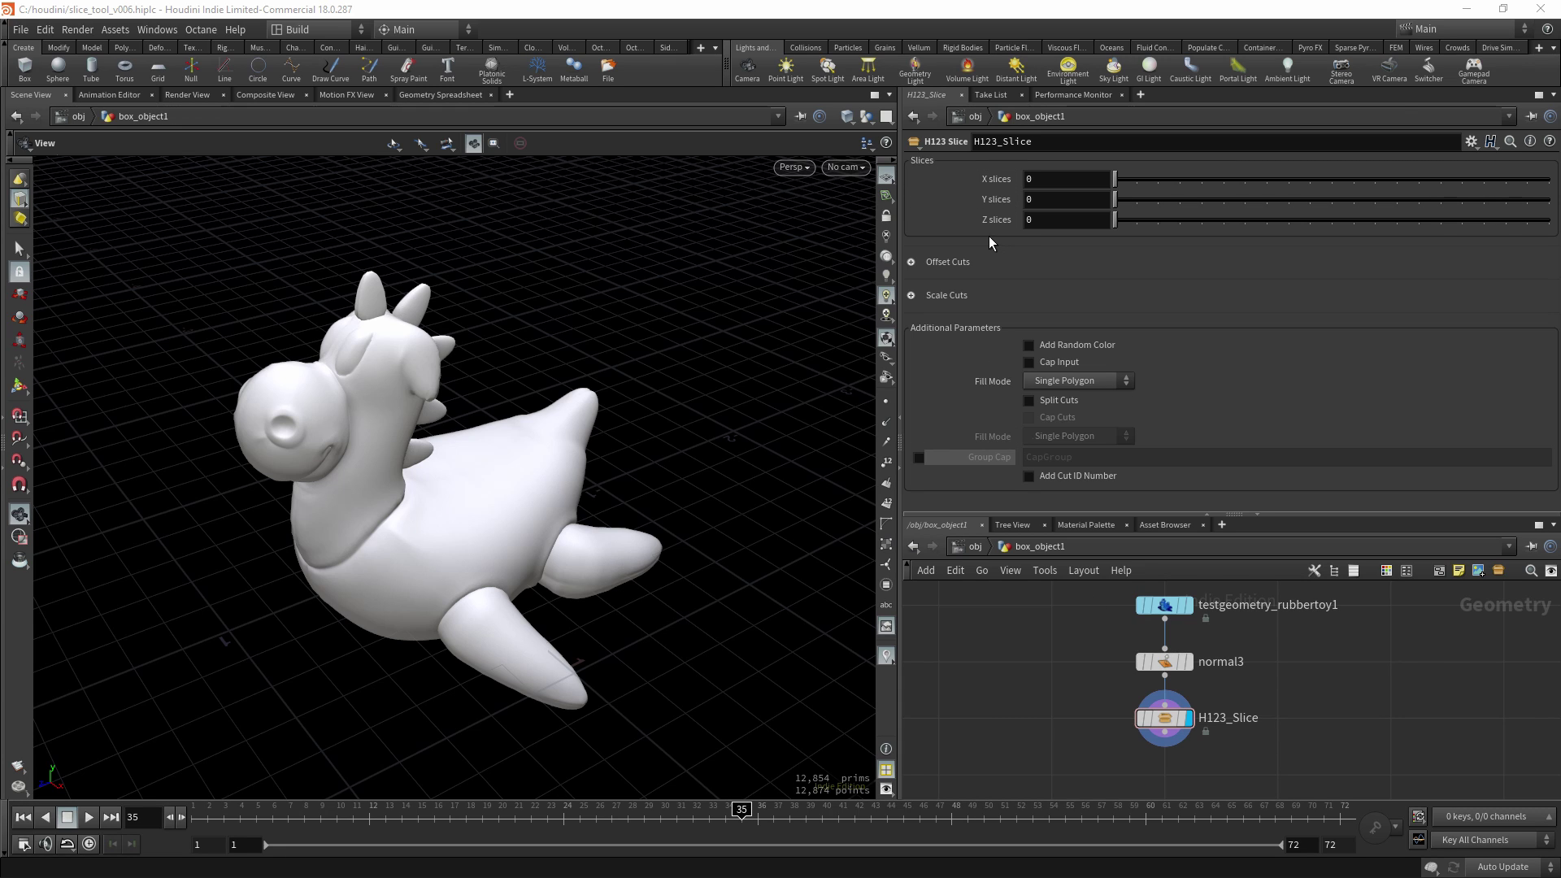
Cut the rubber toy with 3 X slices, showing the wireframe over shading and random colors on the pieces.
{"action": "left_click_drag", "start_coordinate": [529, 441], "coordinate": [478, 515]}
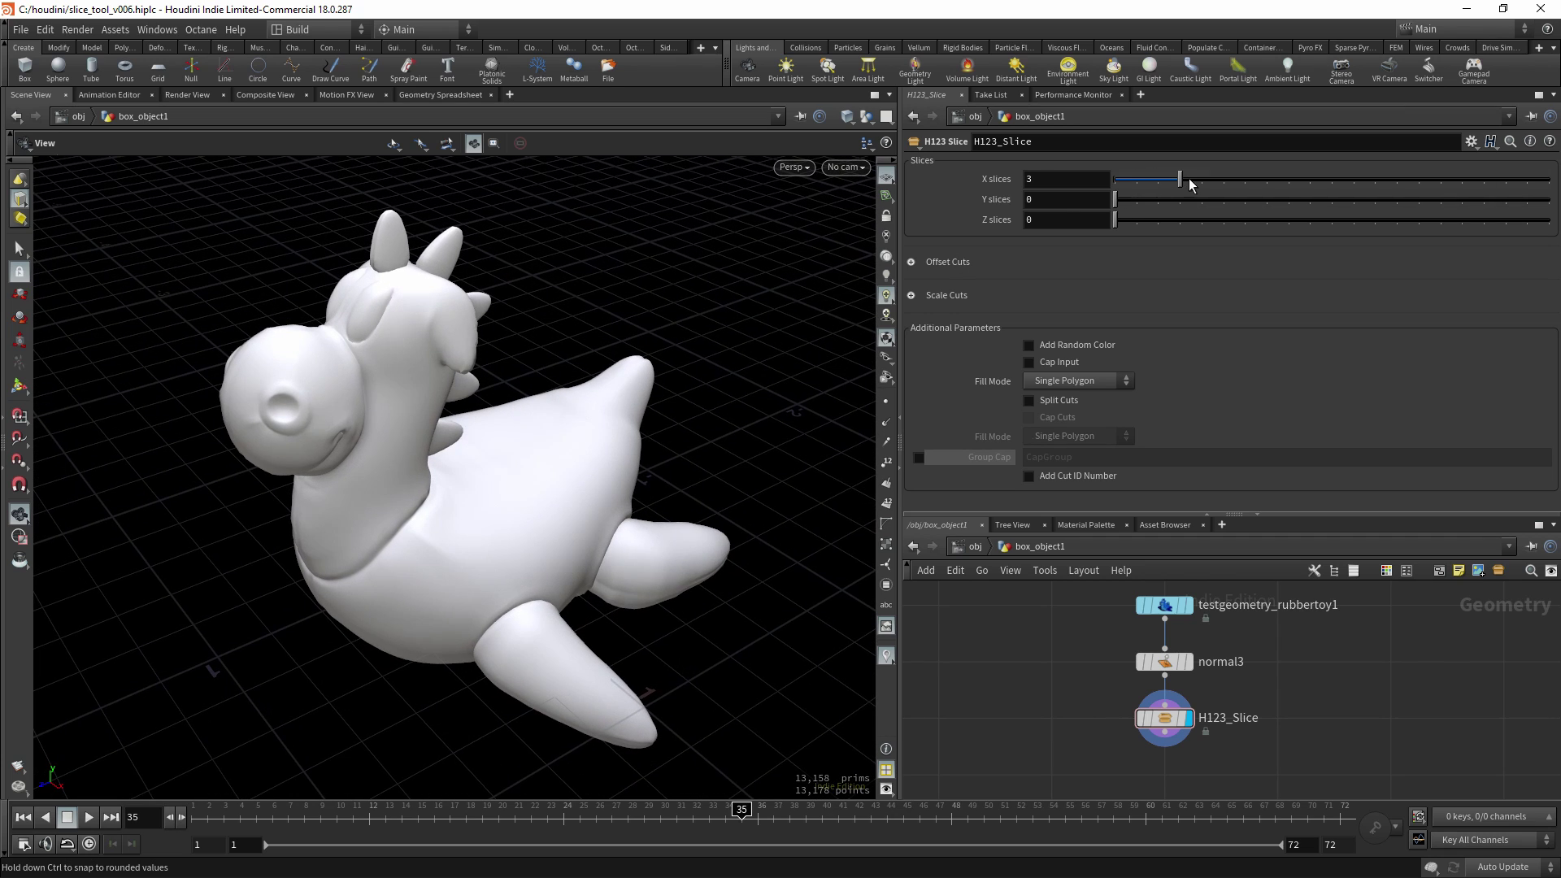
{"action": "key", "text": "shift+w"}
{"action": "mouse_move", "coordinate": [605, 454]}
{"action": "left_mouse_down"}
{"action": "mouse_move", "coordinate": [558, 467]}
{"action": "mouse_move", "coordinate": [611, 486]}
{"action": "left_mouse_up"}
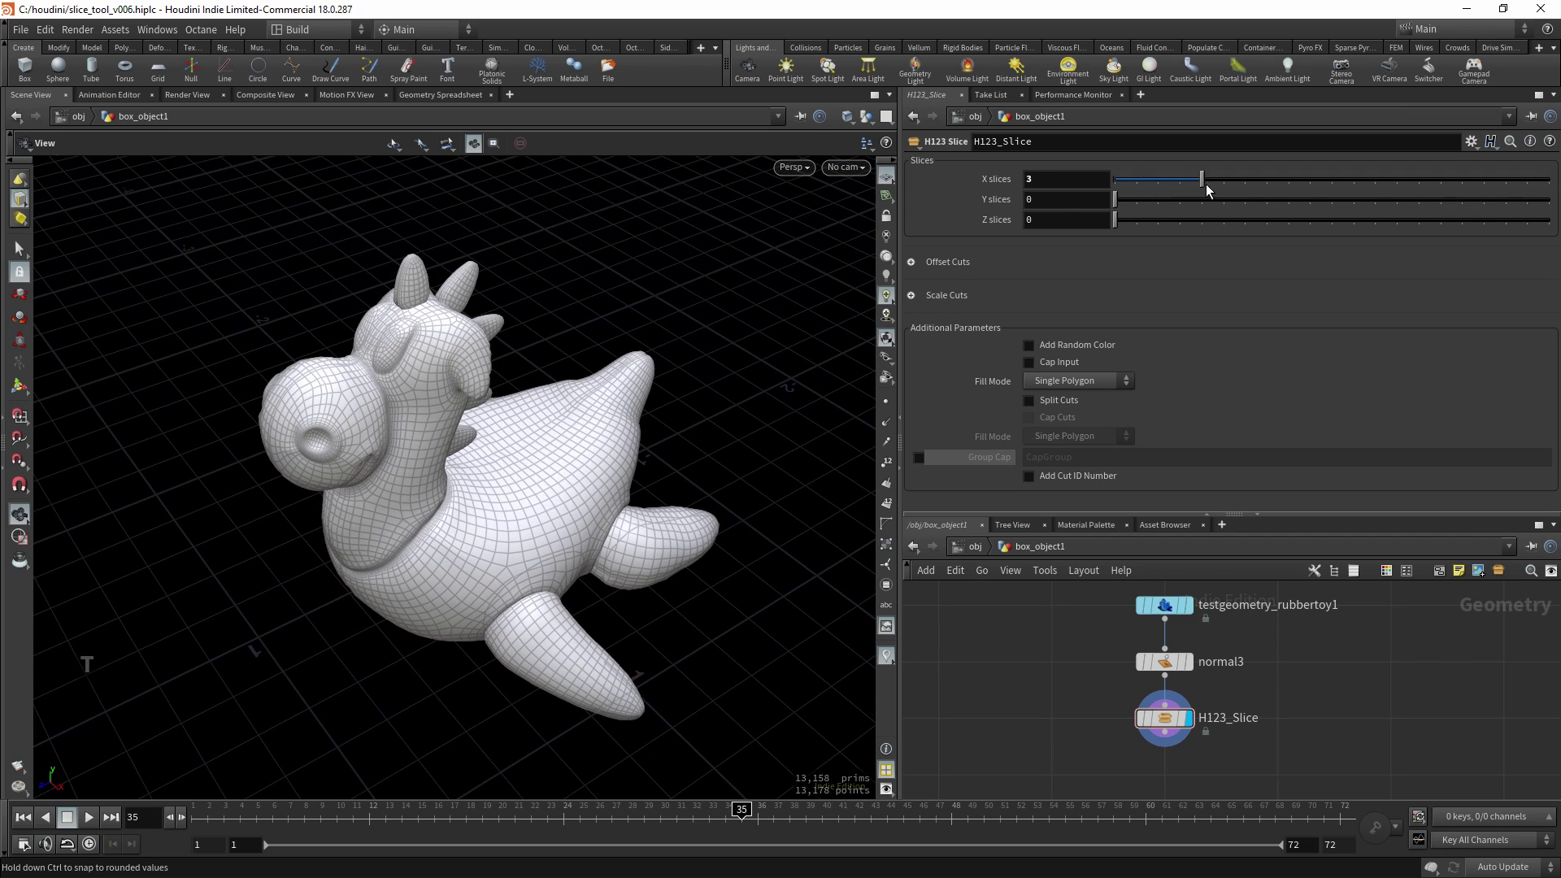
{"action": "left_click", "coordinate": [1068, 343]}
{"action": "left_click_drag", "start_coordinate": [487, 456], "coordinate": [520, 496]}
Try higher slice counts along X, Y and Z, resetting Y and Z to default and X slices to 3.
{"action": "left_click_drag", "start_coordinate": [1312, 184], "coordinate": [1443, 182]}
{"action": "left_click_drag", "start_coordinate": [1165, 200], "coordinate": [1374, 203]}
{"action": "left_click_drag", "start_coordinate": [1134, 225], "coordinate": [1301, 223]}
{"action": "left_click_drag", "start_coordinate": [752, 411], "coordinate": [706, 439]}
{"action": "middle_click", "coordinate": [1083, 222], "text": "ctrl"}
{"action": "middle_click", "coordinate": [1076, 202], "text": "ctrl"}
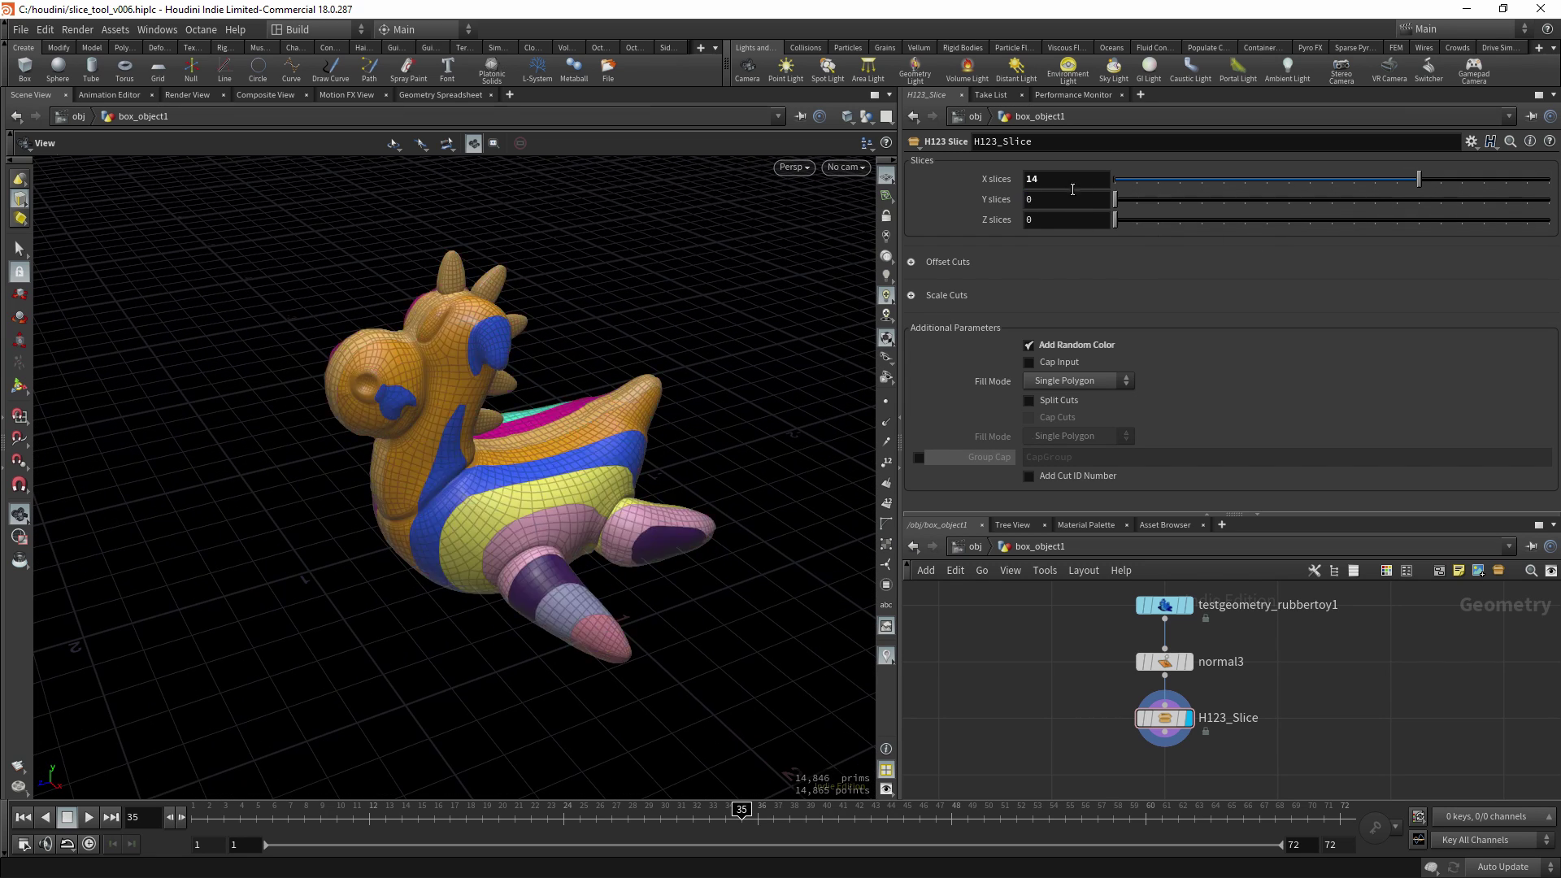
{"action": "middle_click", "coordinate": [1087, 180], "text": "ctrl"}
{"action": "key", "text": "Return"}
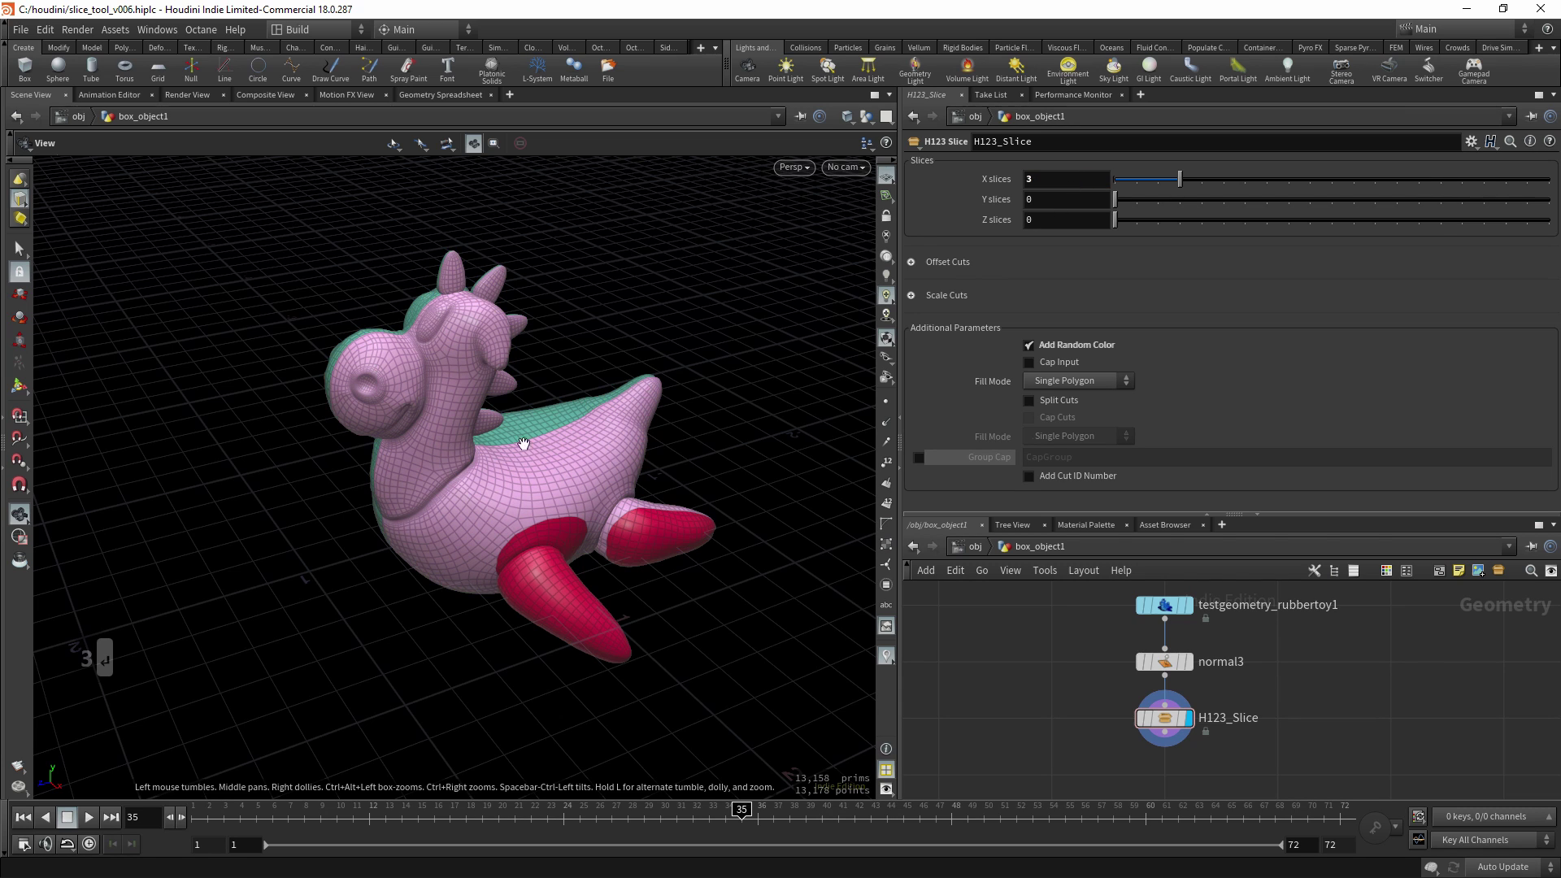
Expand the Offset Cuts settings and shift the X cuts both ways, ending at an X Offset of -0.41.
{"action": "left_click", "coordinate": [941, 263]}
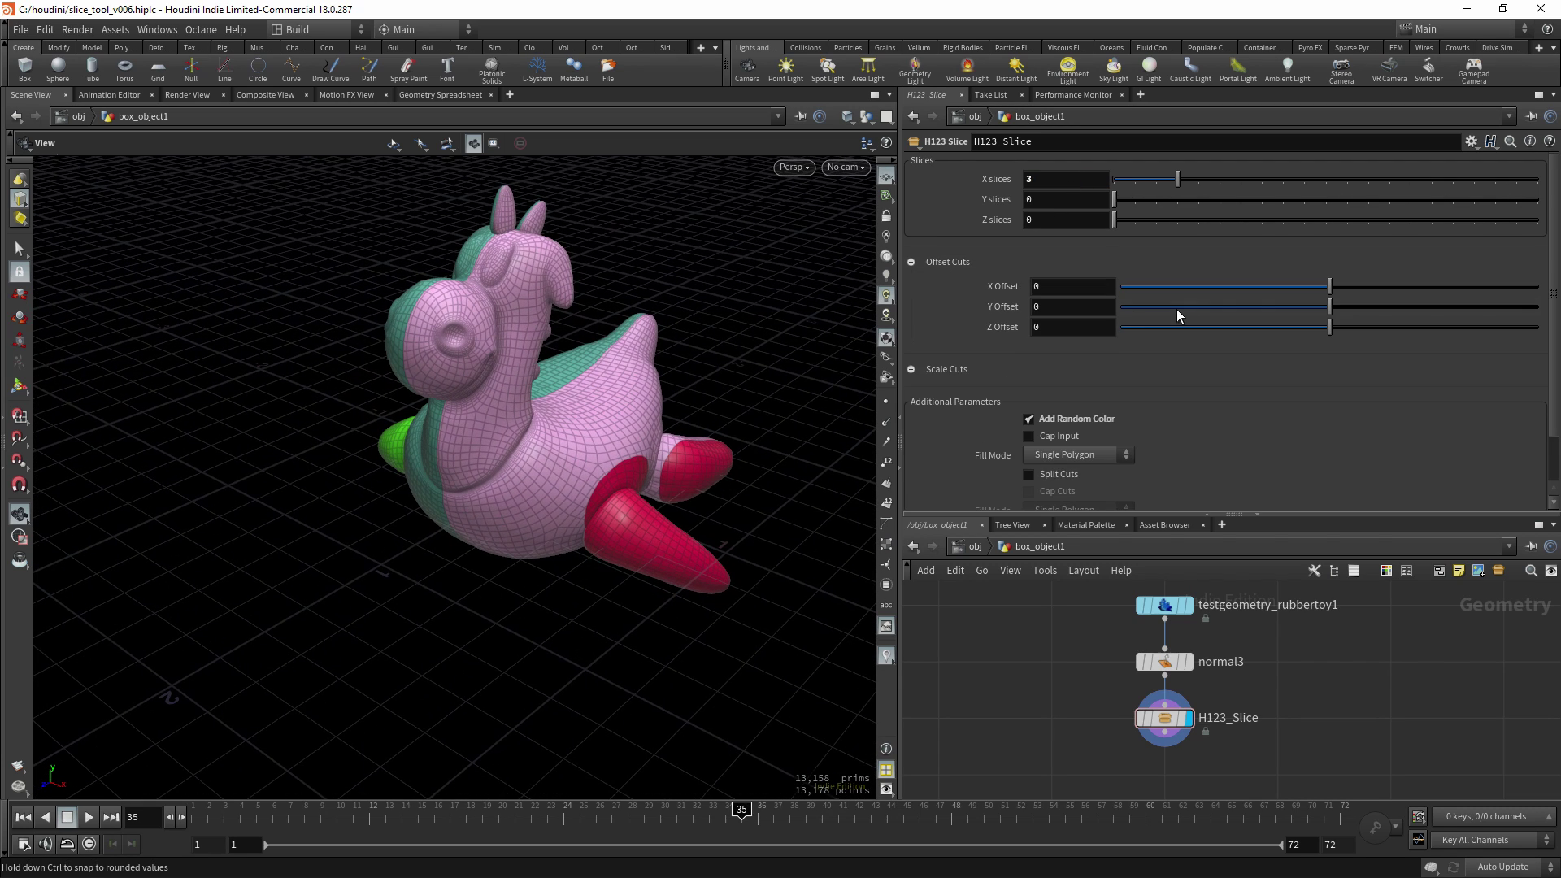
{"action": "mouse_move", "coordinate": [1333, 283]}
{"action": "left_mouse_down"}
{"action": "mouse_move", "coordinate": [1363, 285]}
{"action": "mouse_move", "coordinate": [1344, 289]}
{"action": "left_mouse_up"}
{"action": "left_click_drag", "start_coordinate": [439, 489], "coordinate": [569, 470]}
{"action": "mouse_move", "coordinate": [1338, 293]}
{"action": "left_mouse_down"}
{"action": "mouse_move", "coordinate": [1228, 296]}
{"action": "mouse_move", "coordinate": [1339, 291]}
{"action": "left_mouse_up"}
{"action": "left_click_drag", "start_coordinate": [621, 446], "coordinate": [500, 447]}
{"action": "mouse_move", "coordinate": [1331, 291]}
{"action": "left_mouse_down"}
{"action": "mouse_move", "coordinate": [1212, 293]}
{"action": "mouse_move", "coordinate": [1320, 291]}
{"action": "left_mouse_up"}
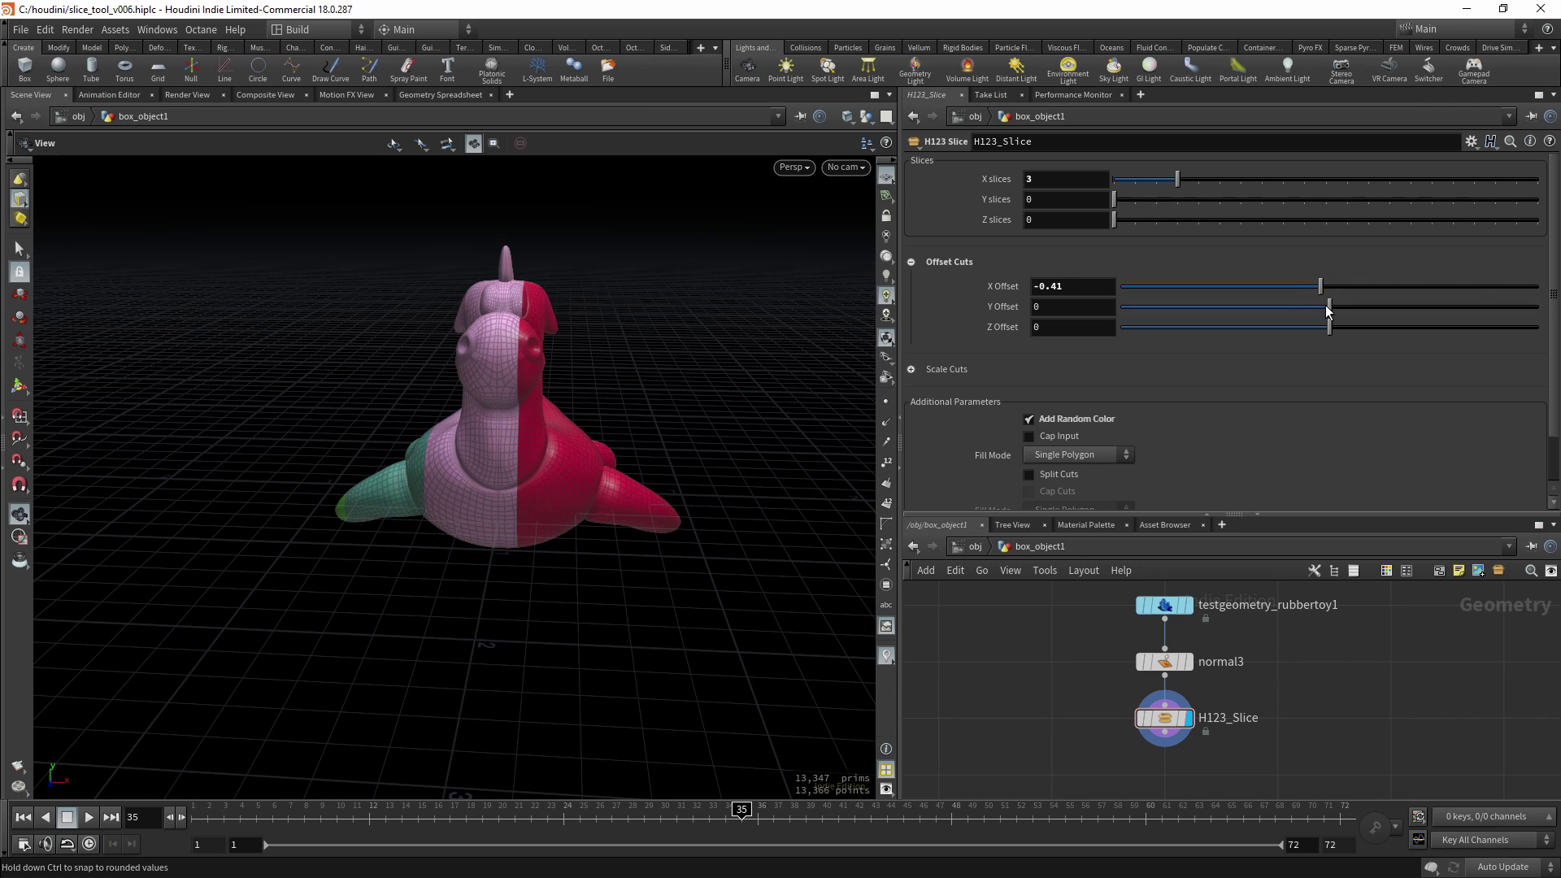
Expand the Scale Cuts settings, reset the X Offset to default and reduce the X Scale.
{"action": "left_click", "coordinate": [911, 369]}
{"action": "left_click_drag", "start_coordinate": [1476, 393], "coordinate": [1436, 393]}
{"action": "middle_click", "coordinate": [1087, 292], "text": "ctrl"}
{"action": "left_click_drag", "start_coordinate": [537, 442], "coordinate": [569, 439]}
{"action": "scroll", "coordinate": [569, 439], "scroll_direction": "down", "scroll_amount": 2}
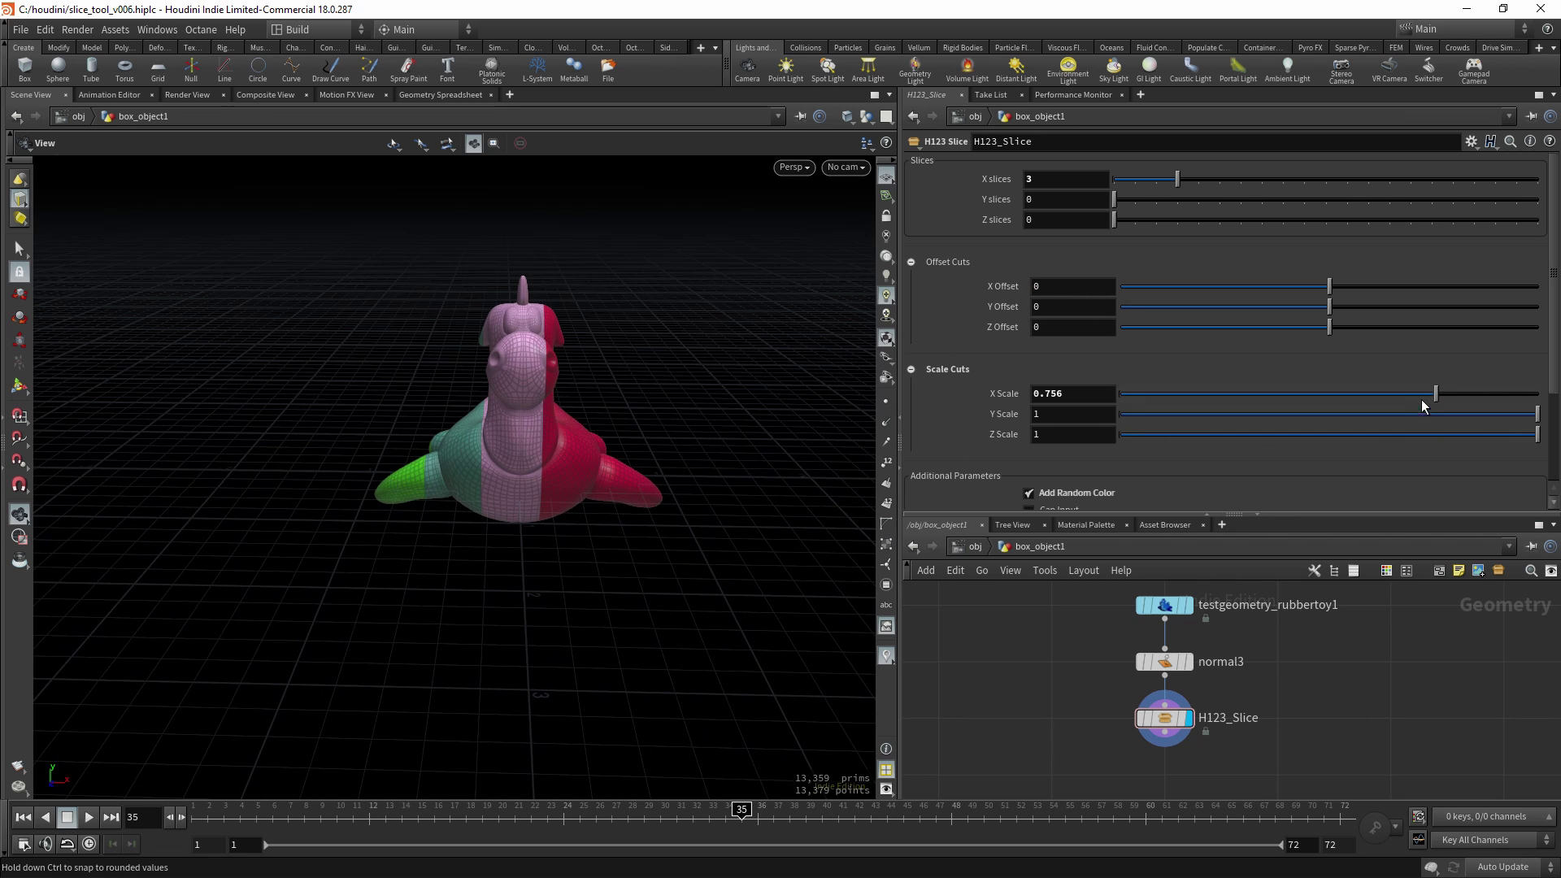
{"action": "left_click_drag", "start_coordinate": [1433, 399], "coordinate": [1319, 394]}
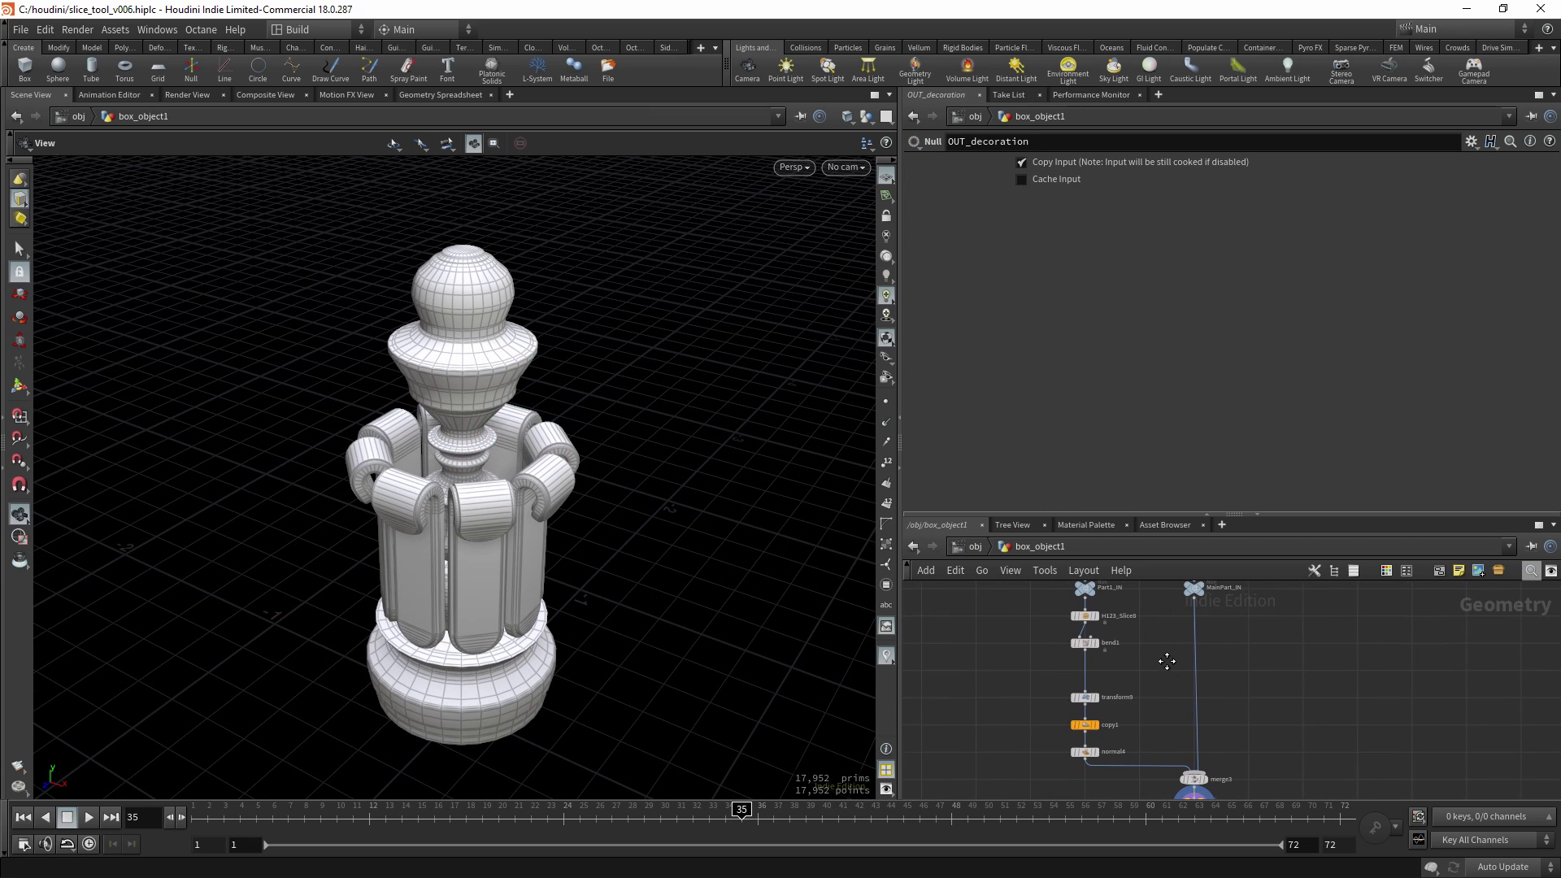
Inspect the finished ornament from several angles and display the unsliced Part1_IN geometry on its own.
{"action": "left_click_drag", "start_coordinate": [461, 499], "coordinate": [466, 478]}
{"action": "middle_click_drag", "start_coordinate": [466, 477], "coordinate": [470, 443]}
{"action": "right_click_drag", "start_coordinate": [470, 443], "coordinate": [449, 442]}
{"action": "left_click_drag", "start_coordinate": [448, 442], "coordinate": [463, 394]}
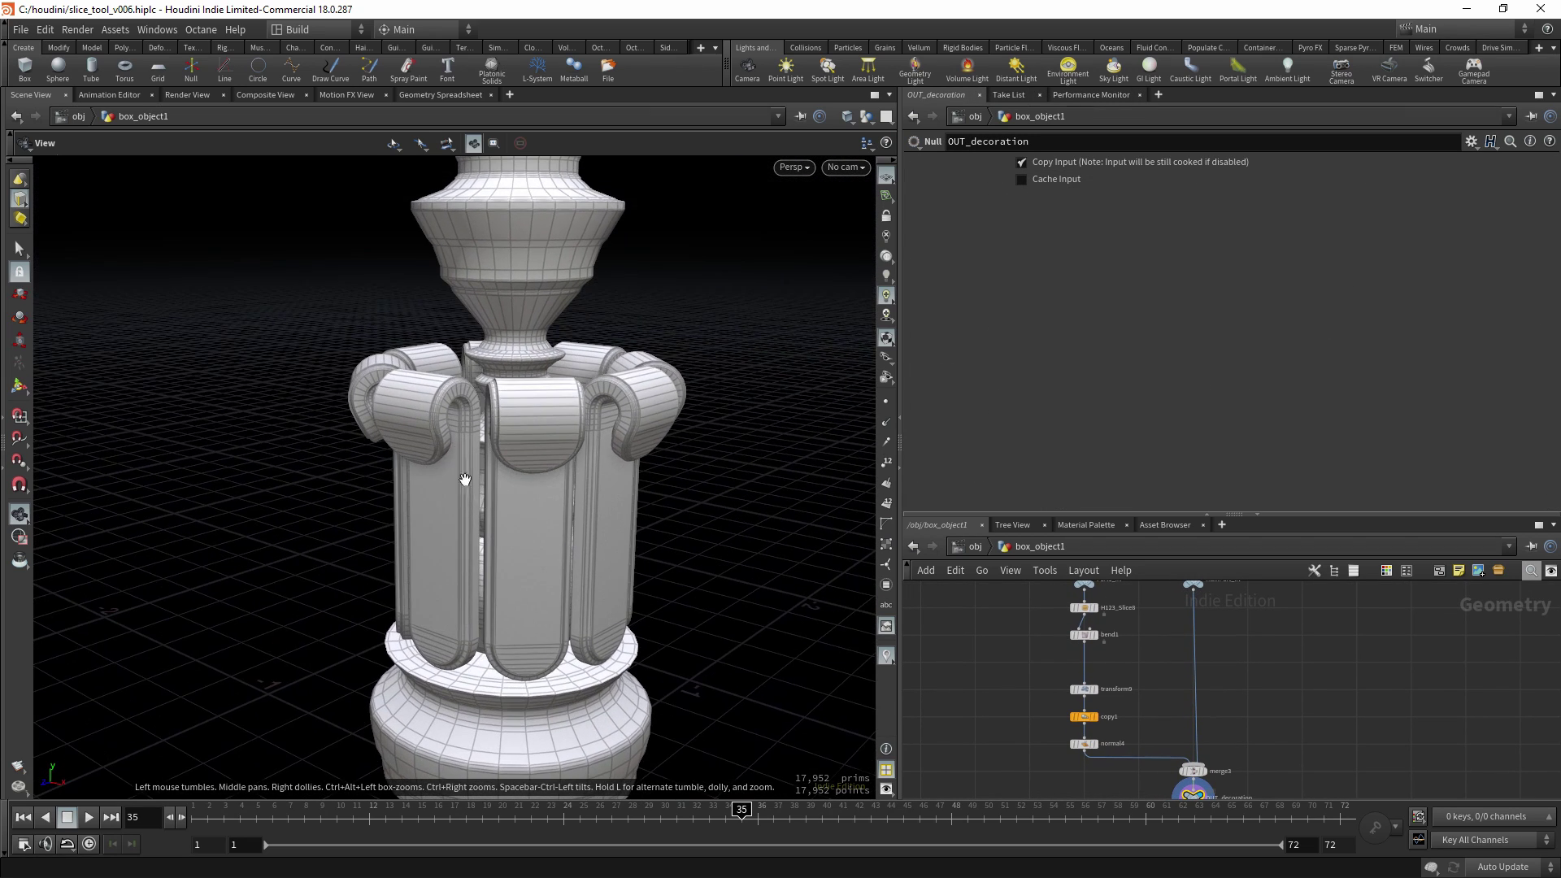
{"action": "scroll", "coordinate": [459, 485], "scroll_direction": "down", "scroll_amount": 5}
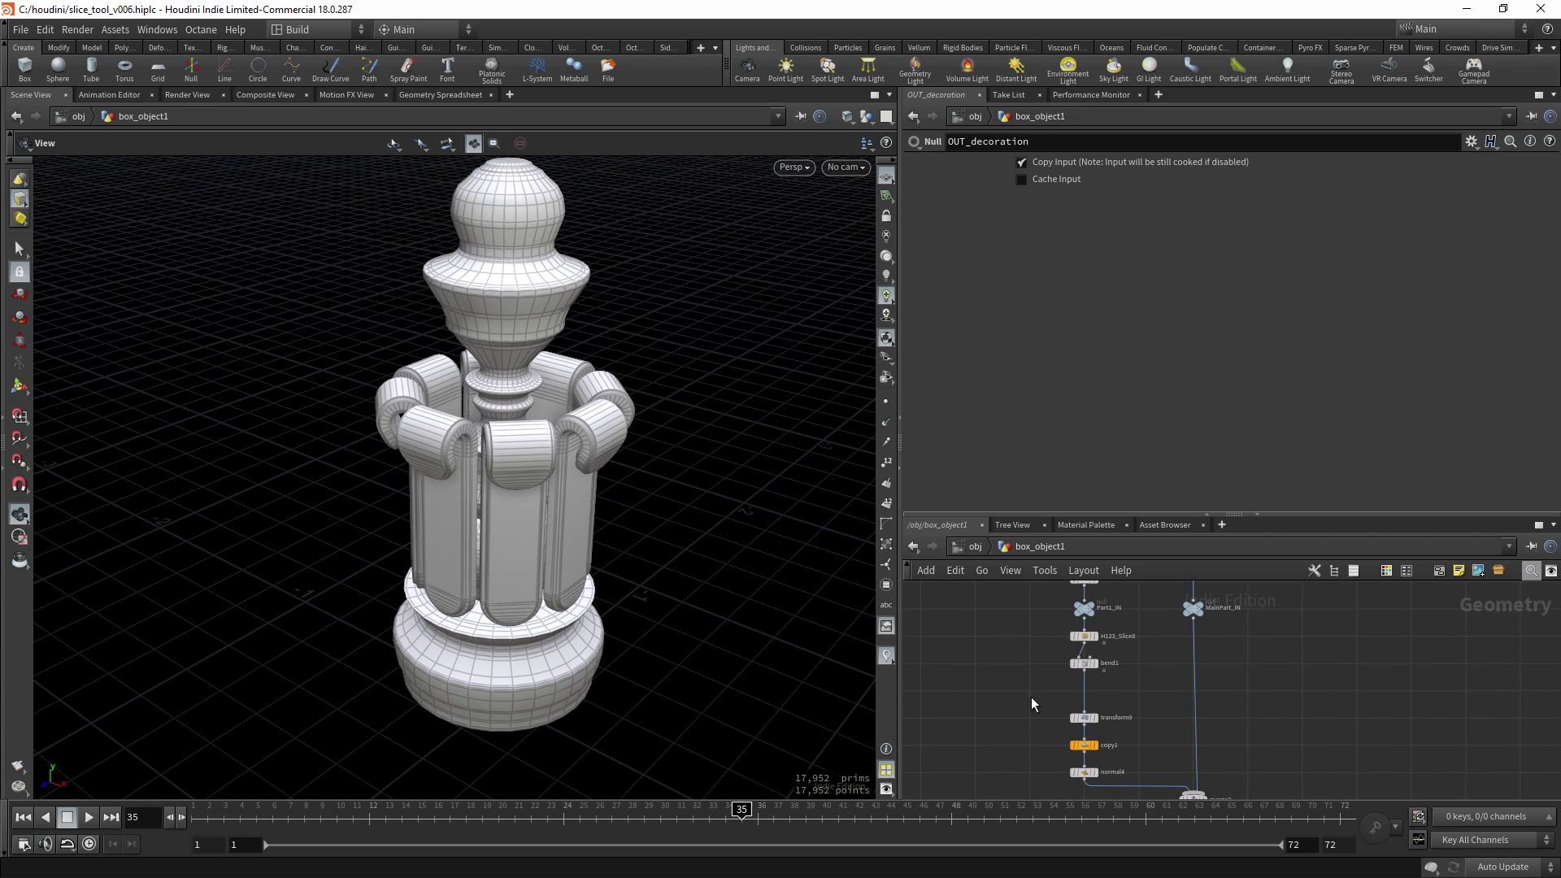
{"action": "middle_click_drag", "start_coordinate": [1030, 641], "coordinate": [1033, 676]}
{"action": "left_click_drag", "start_coordinate": [1075, 651], "coordinate": [1094, 659]}
{"action": "key", "text": "r"}
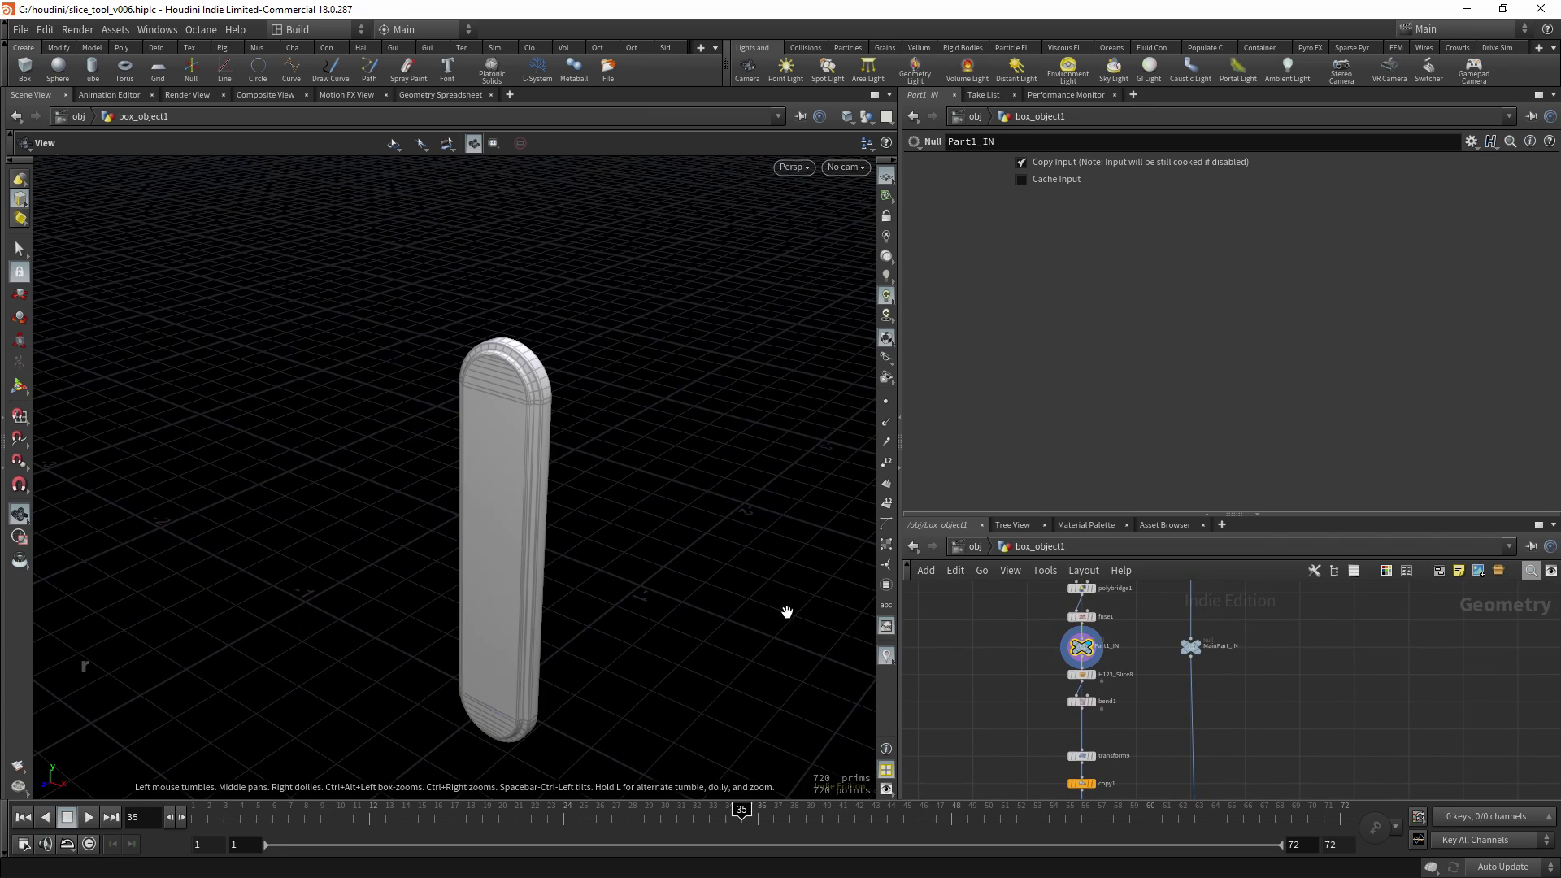
{"action": "left_click_drag", "start_coordinate": [721, 603], "coordinate": [506, 435]}
Display the output of the H123_Slice8 node and examine the dense Y cuts on the part's upper section.
{"action": "middle_click_drag", "start_coordinate": [1045, 689], "coordinate": [1041, 673]}
{"action": "left_click", "coordinate": [1078, 658]}
{"action": "key", "text": "r"}
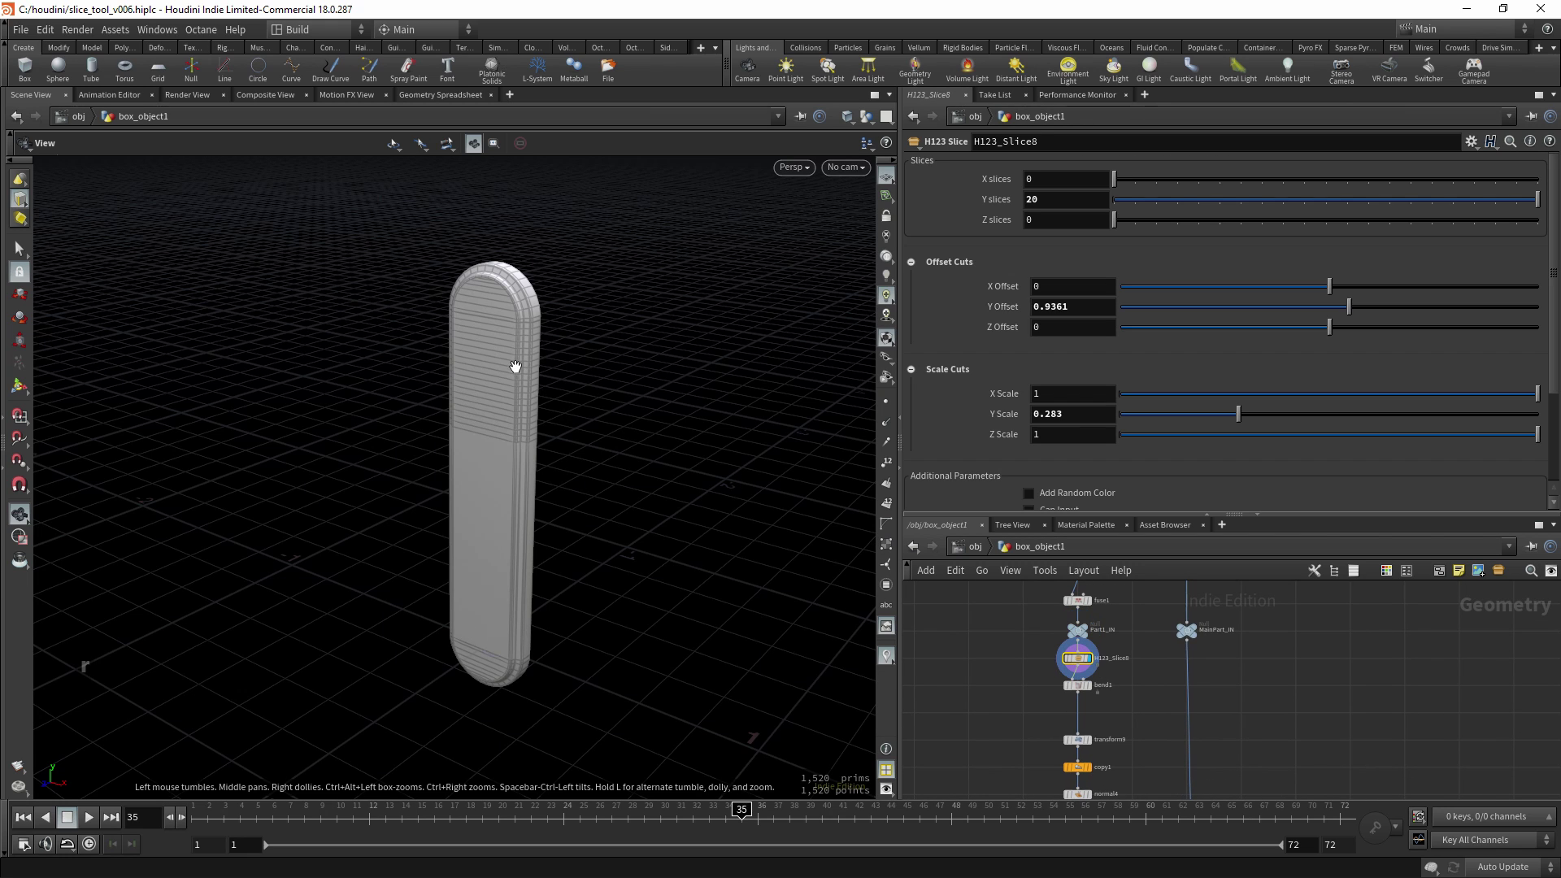
{"action": "left_click_drag", "start_coordinate": [515, 363], "coordinate": [502, 335]}
Display the output of the bend1 node and examine the curled end of the sliced part up close.
{"action": "middle_click_drag", "start_coordinate": [1023, 716], "coordinate": [1014, 658]}
{"action": "left_click_drag", "start_coordinate": [1072, 636], "coordinate": [1075, 639]}
{"action": "key", "text": "r"}
{"action": "left_click_drag", "start_coordinate": [502, 446], "coordinate": [442, 456]}
{"action": "right_click_drag", "start_coordinate": [442, 456], "coordinate": [530, 425]}
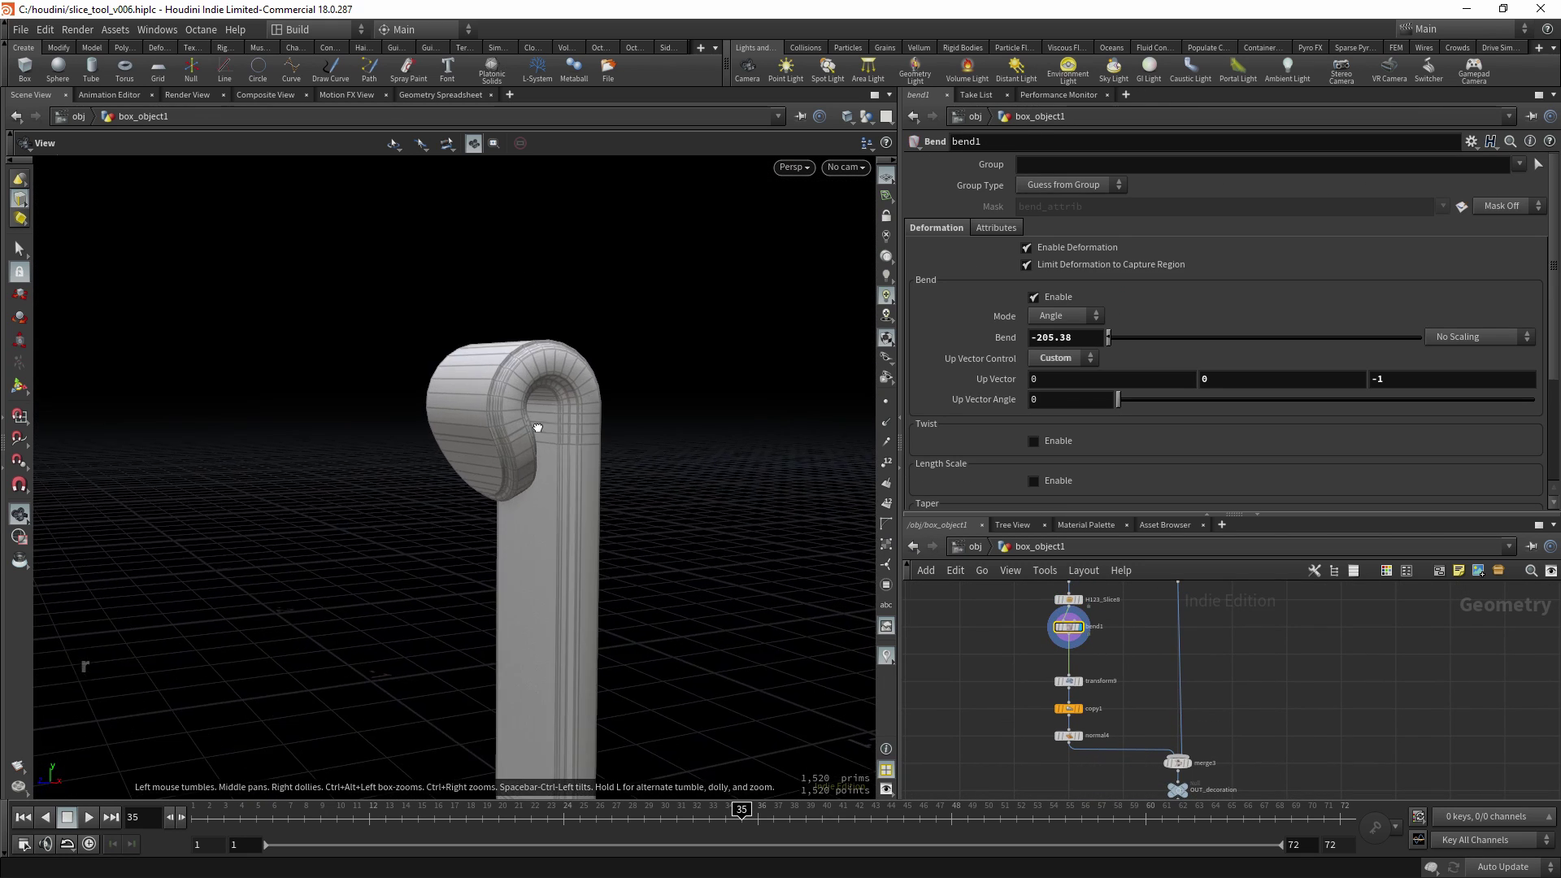
{"action": "left_click_drag", "start_coordinate": [529, 425], "coordinate": [509, 456]}
{"action": "left_click_drag", "start_coordinate": [533, 571], "coordinate": [521, 606]}
Display the complete assembled ornament at the OUT_decoration node.
{"action": "middle_click_drag", "start_coordinate": [1147, 785], "coordinate": [1140, 728]}
{"action": "key", "text": "r"}
{"action": "left_click", "coordinate": [1140, 724]}
{"action": "key", "text": "r"}
{"action": "scroll", "coordinate": [1094, 614], "scroll_direction": "down", "scroll_amount": 2}
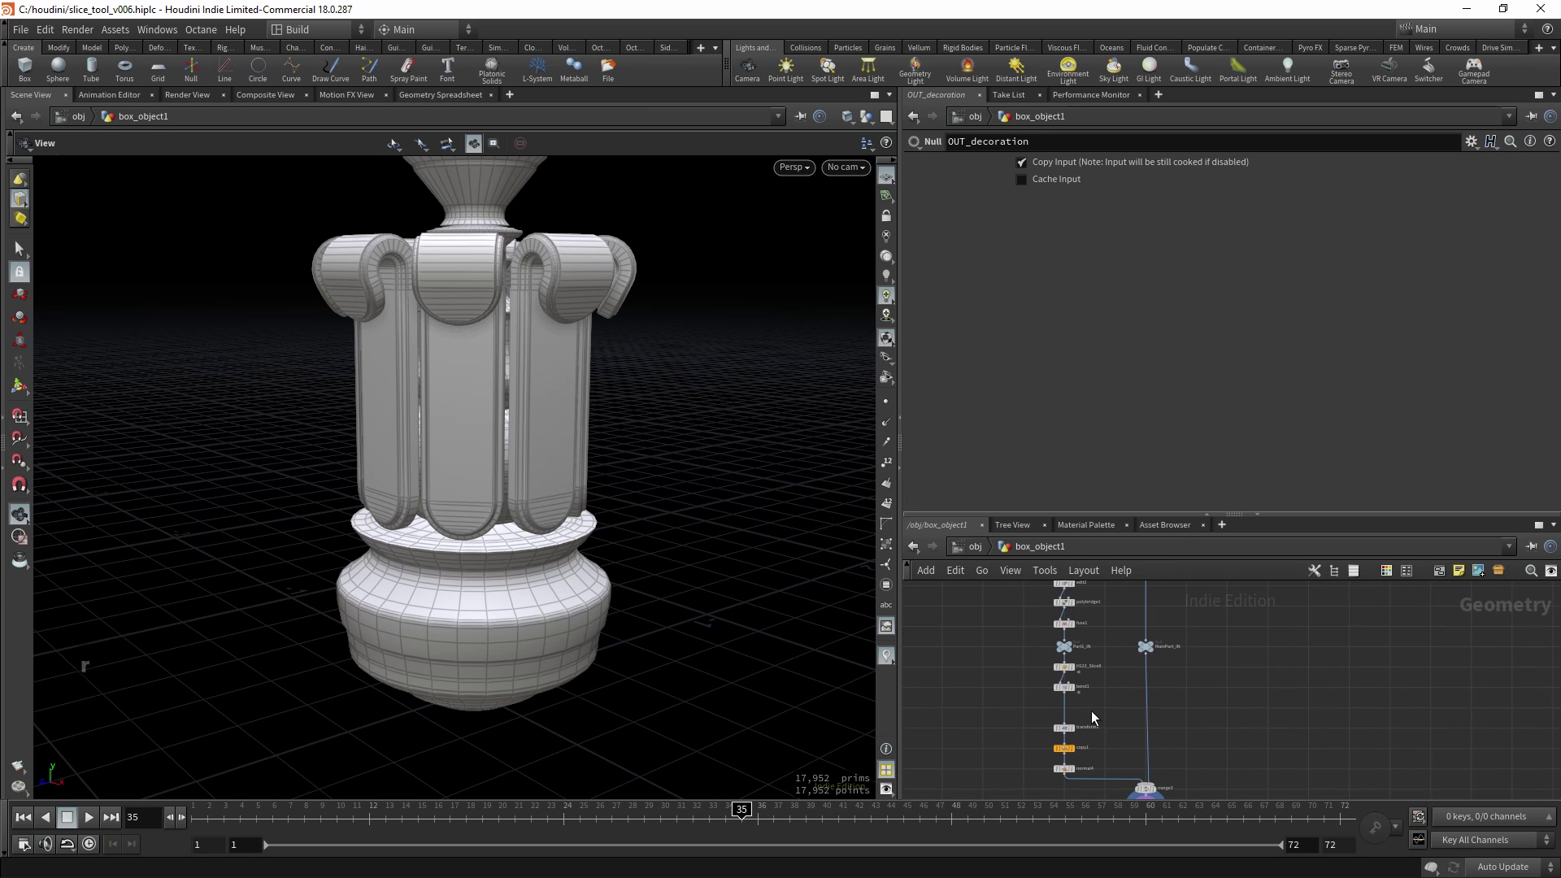
Select the edit2 node and activate its transform handle while keeping the complete ornament displayed.
{"action": "middle_click_drag", "start_coordinate": [1103, 670], "coordinate": [1105, 715]}
{"action": "scroll", "coordinate": [1062, 641], "scroll_direction": "up", "scroll_amount": 3}
{"action": "left_click", "coordinate": [1063, 618]}
{"action": "left_click_drag", "start_coordinate": [484, 419], "coordinate": [536, 423]}
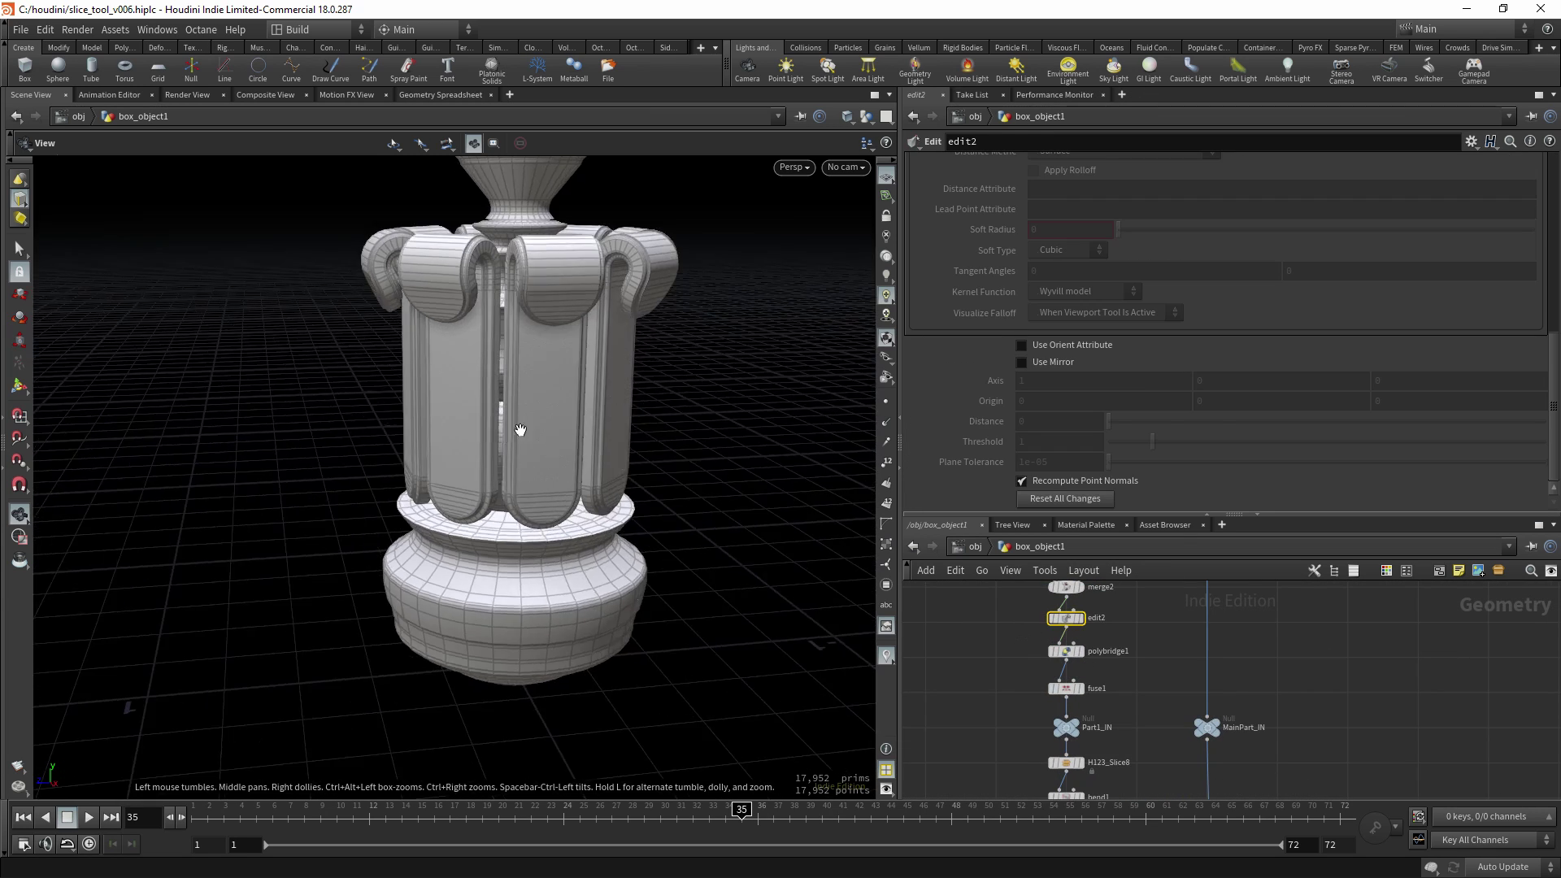
{"action": "key", "text": "Return"}
{"action": "scroll", "coordinate": [564, 355], "scroll_direction": "down", "scroll_amount": 2}
{"action": "middle_click_drag", "start_coordinate": [565, 356], "coordinate": [551, 481], "text": "alt"}
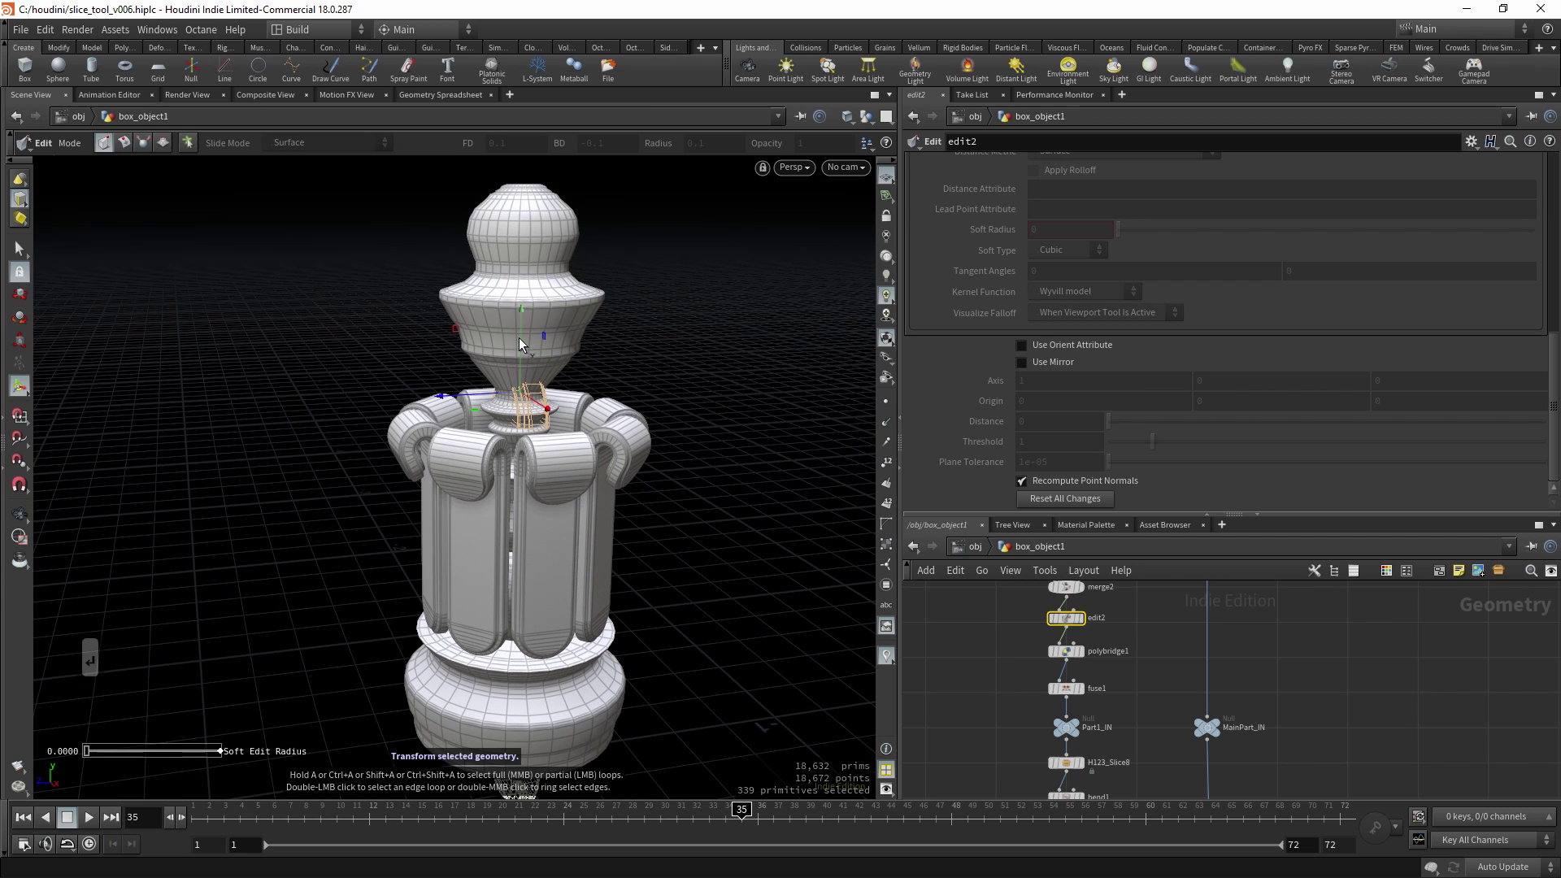
Move the geometry selected in edit2 vertically with its handle and turn off the wireframe to examine the reshaped petals.
{"action": "left_click_drag", "start_coordinate": [515, 345], "coordinate": [519, 357]}
{"action": "key", "text": "t"}
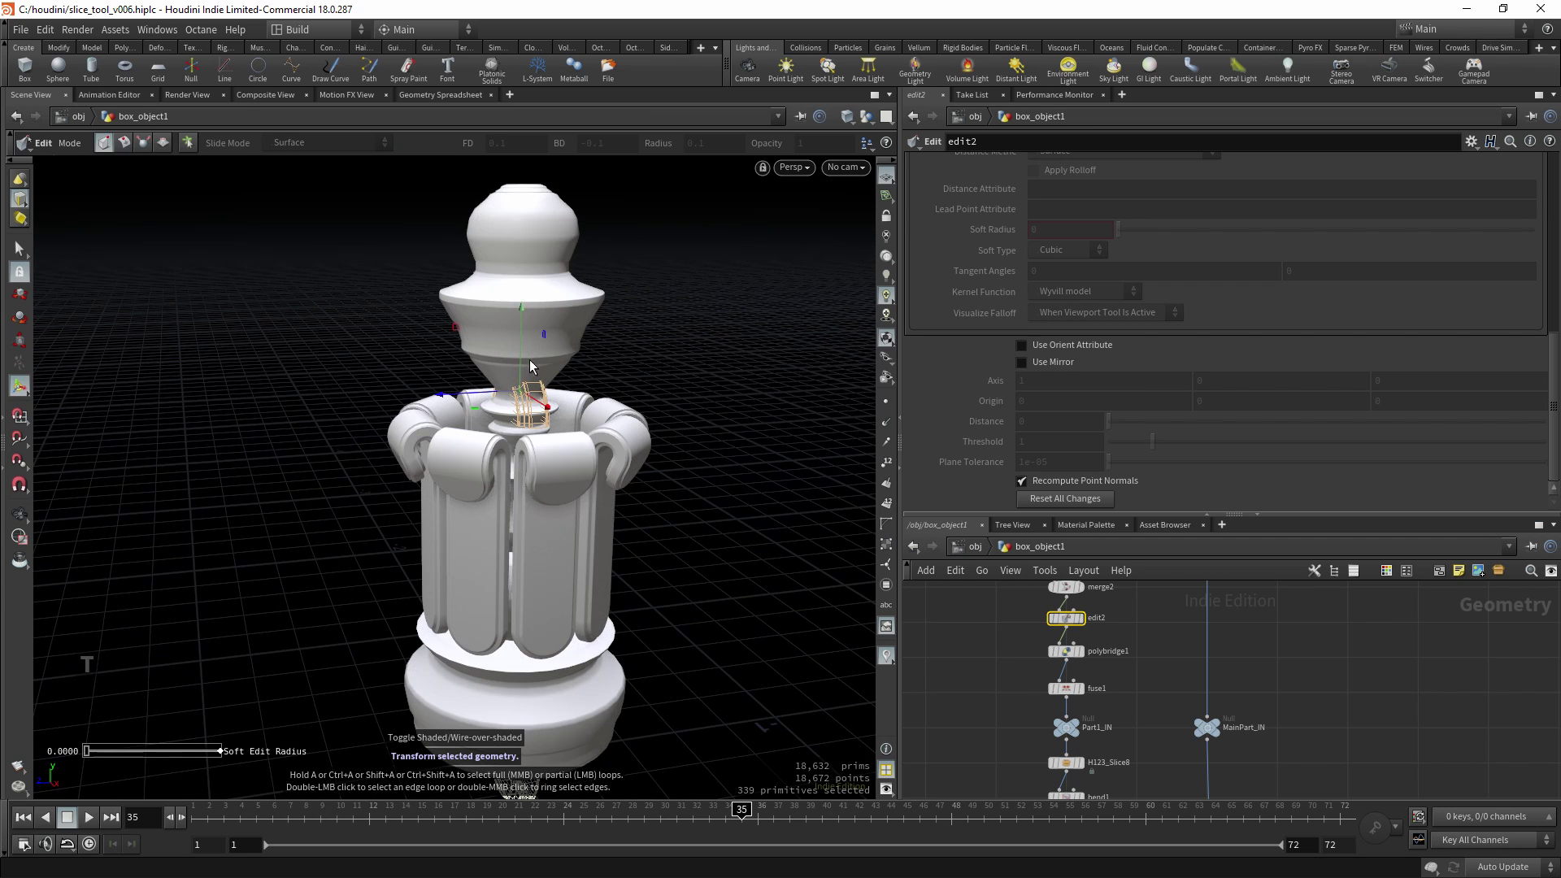
{"action": "scroll", "coordinate": [521, 357], "scroll_direction": "down", "scroll_amount": 1}
{"action": "middle_click_drag", "start_coordinate": [520, 357], "coordinate": [524, 317], "text": "alt"}
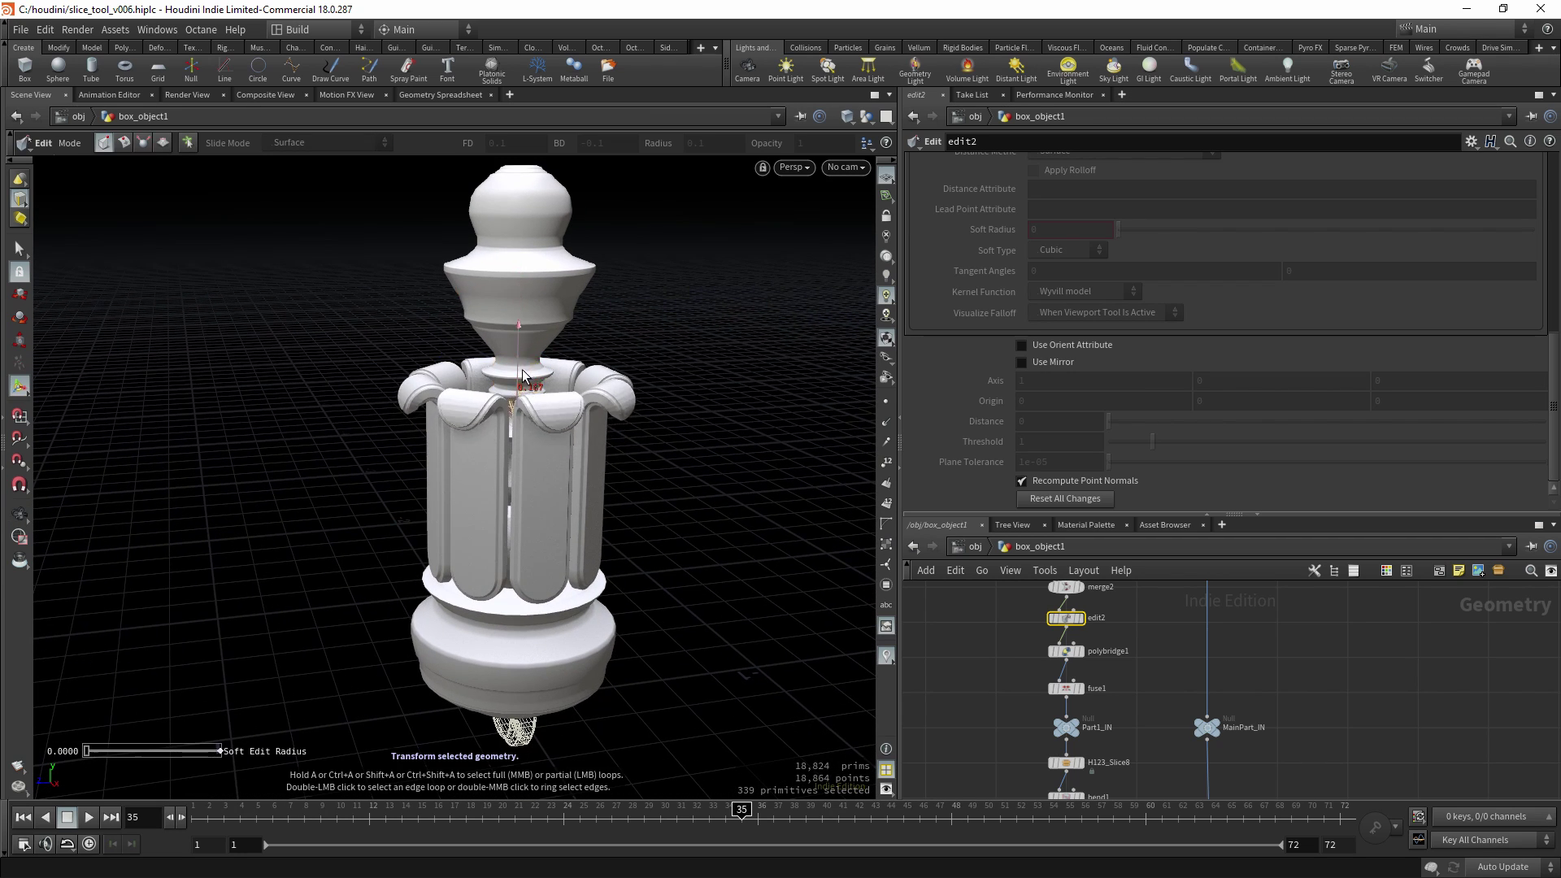
{"action": "left_click_drag", "start_coordinate": [521, 386], "coordinate": [524, 305]}
{"action": "left_click_drag", "start_coordinate": [533, 423], "coordinate": [575, 412], "text": "alt"}
{"action": "right_click_drag", "start_coordinate": [740, 510], "coordinate": [628, 505], "text": "alt"}
{"action": "left_click_drag", "start_coordinate": [628, 504], "coordinate": [610, 540]}
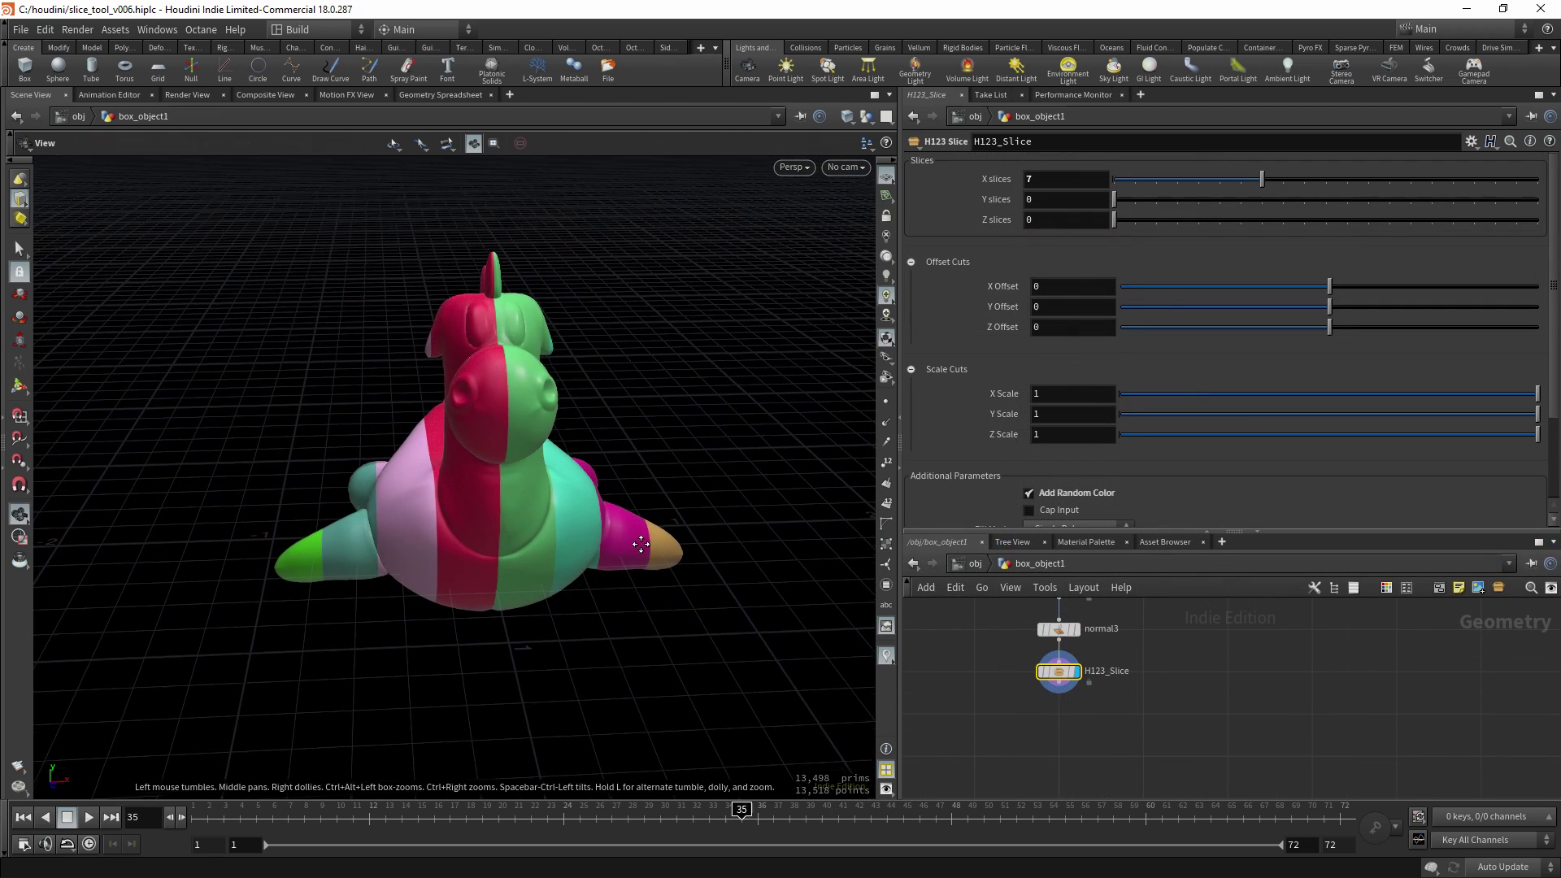
Reduce the X Scale of the rubber toy's seven X slices to 0.4.
{"action": "left_click_drag", "start_coordinate": [641, 544], "coordinate": [634, 546], "text": "alt"}
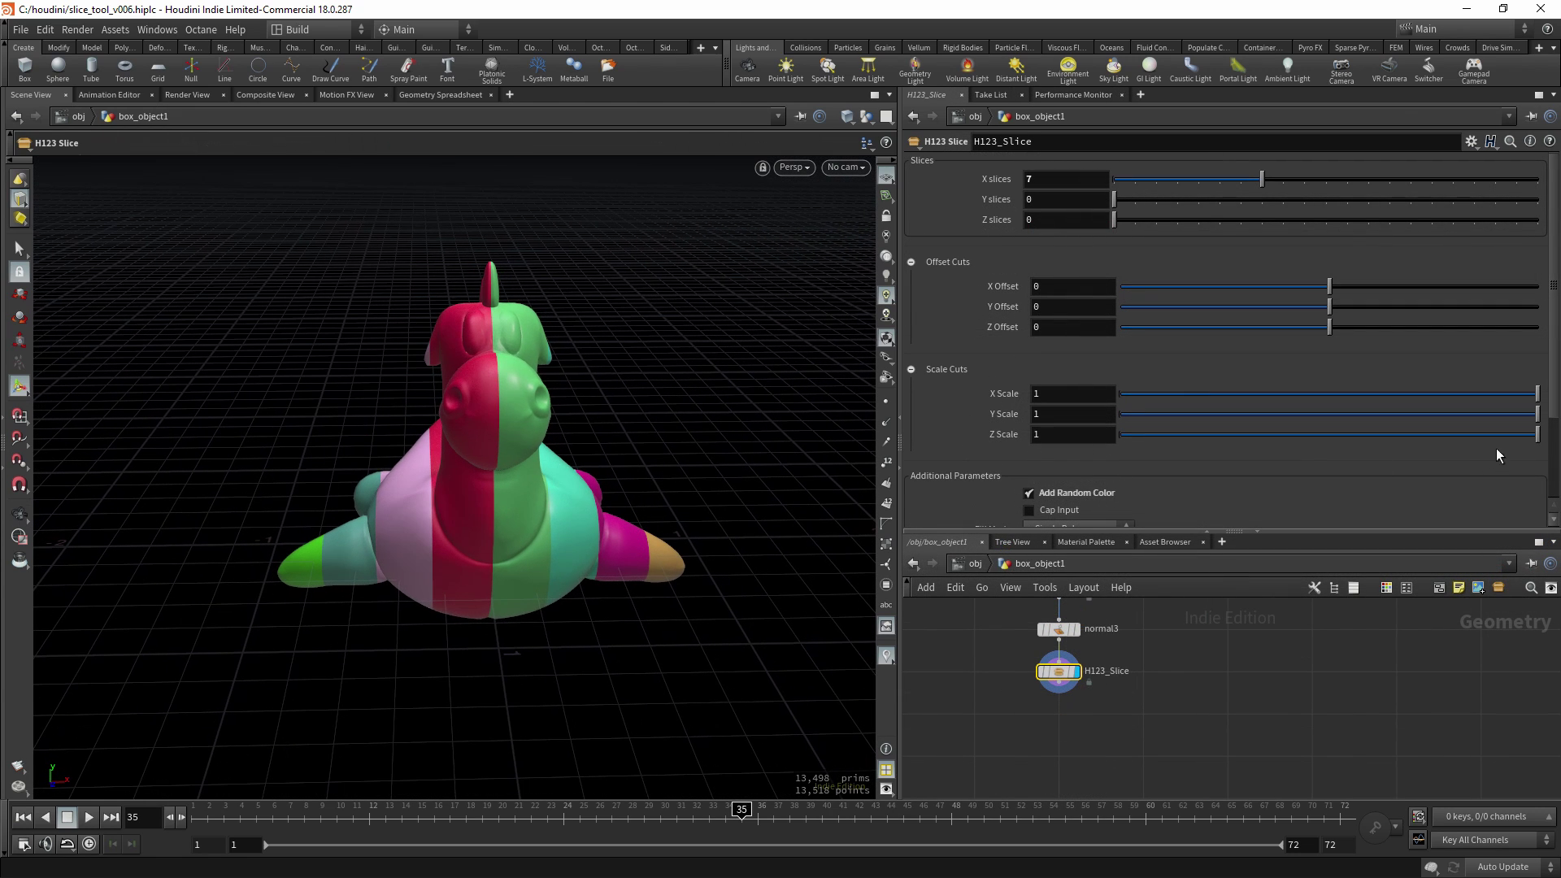
{"action": "left_click_drag", "start_coordinate": [1537, 397], "coordinate": [1287, 408]}
{"action": "key", "text": "Escape"}
{"action": "left_click_drag", "start_coordinate": [465, 490], "coordinate": [515, 515]}
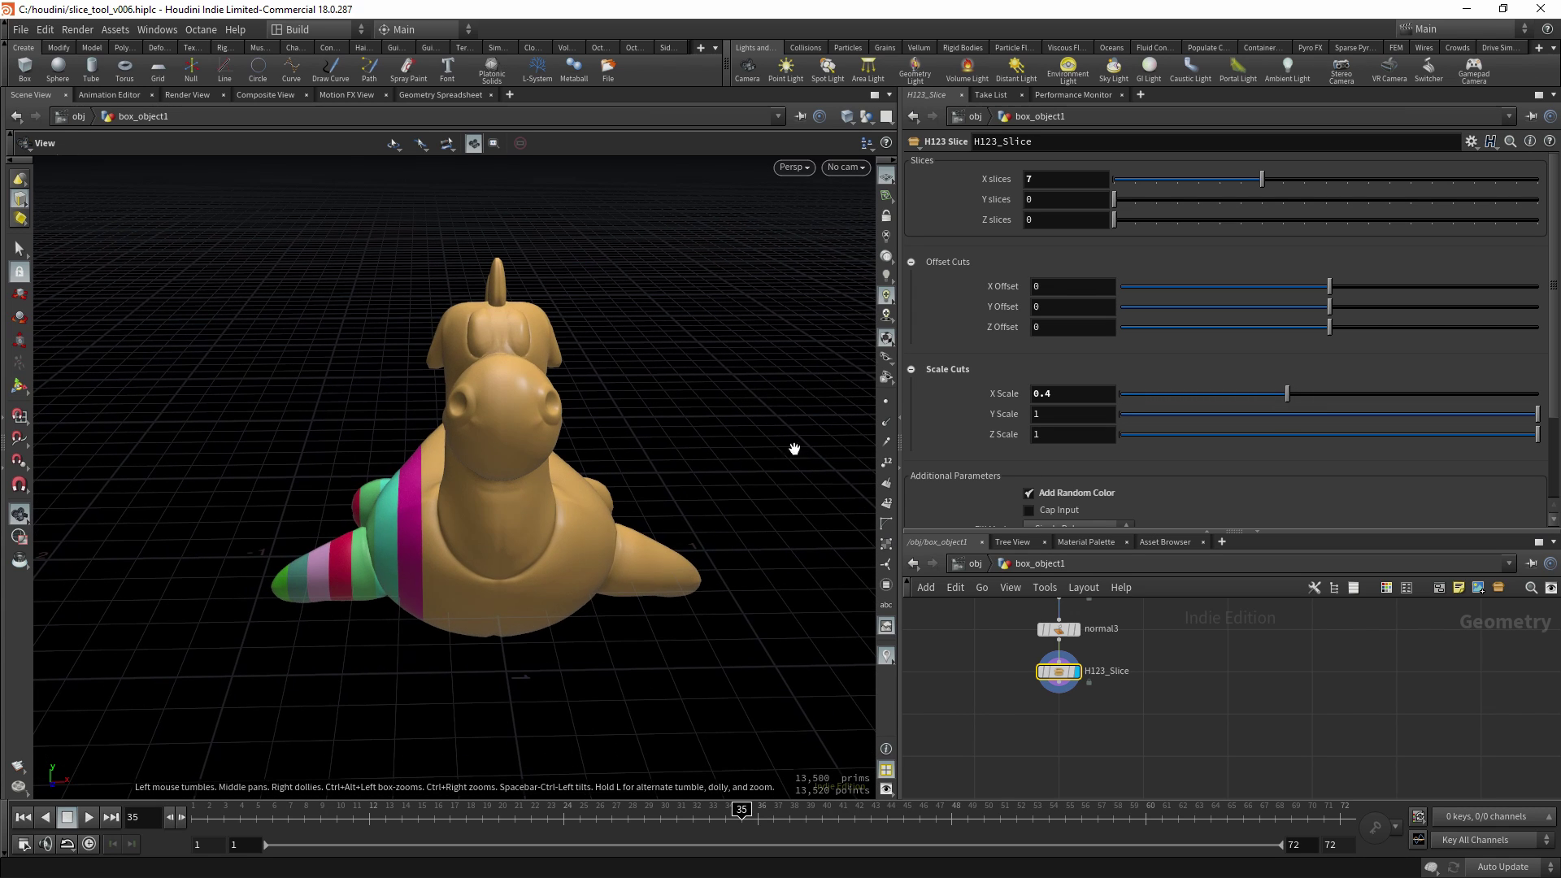
Set the X Offset of the cuts to 0.6 to shift them toward the toy's center.
{"action": "key", "text": "Return"}
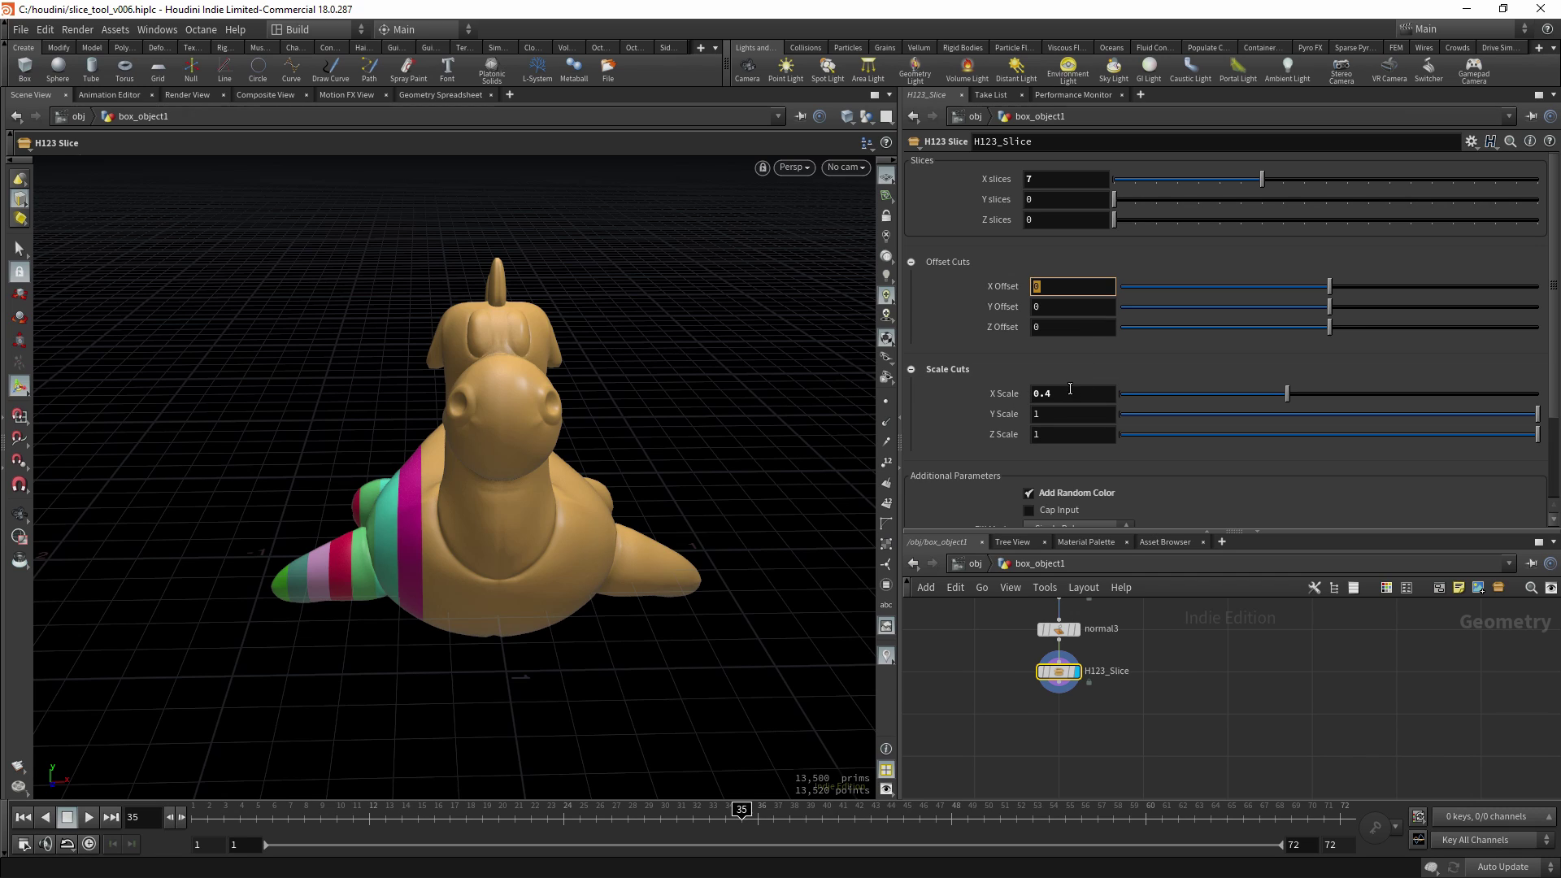
{"action": "left_click", "coordinate": [1093, 286]}
{"action": "type", "text": "0.6"}
{"action": "key", "text": "Return"}
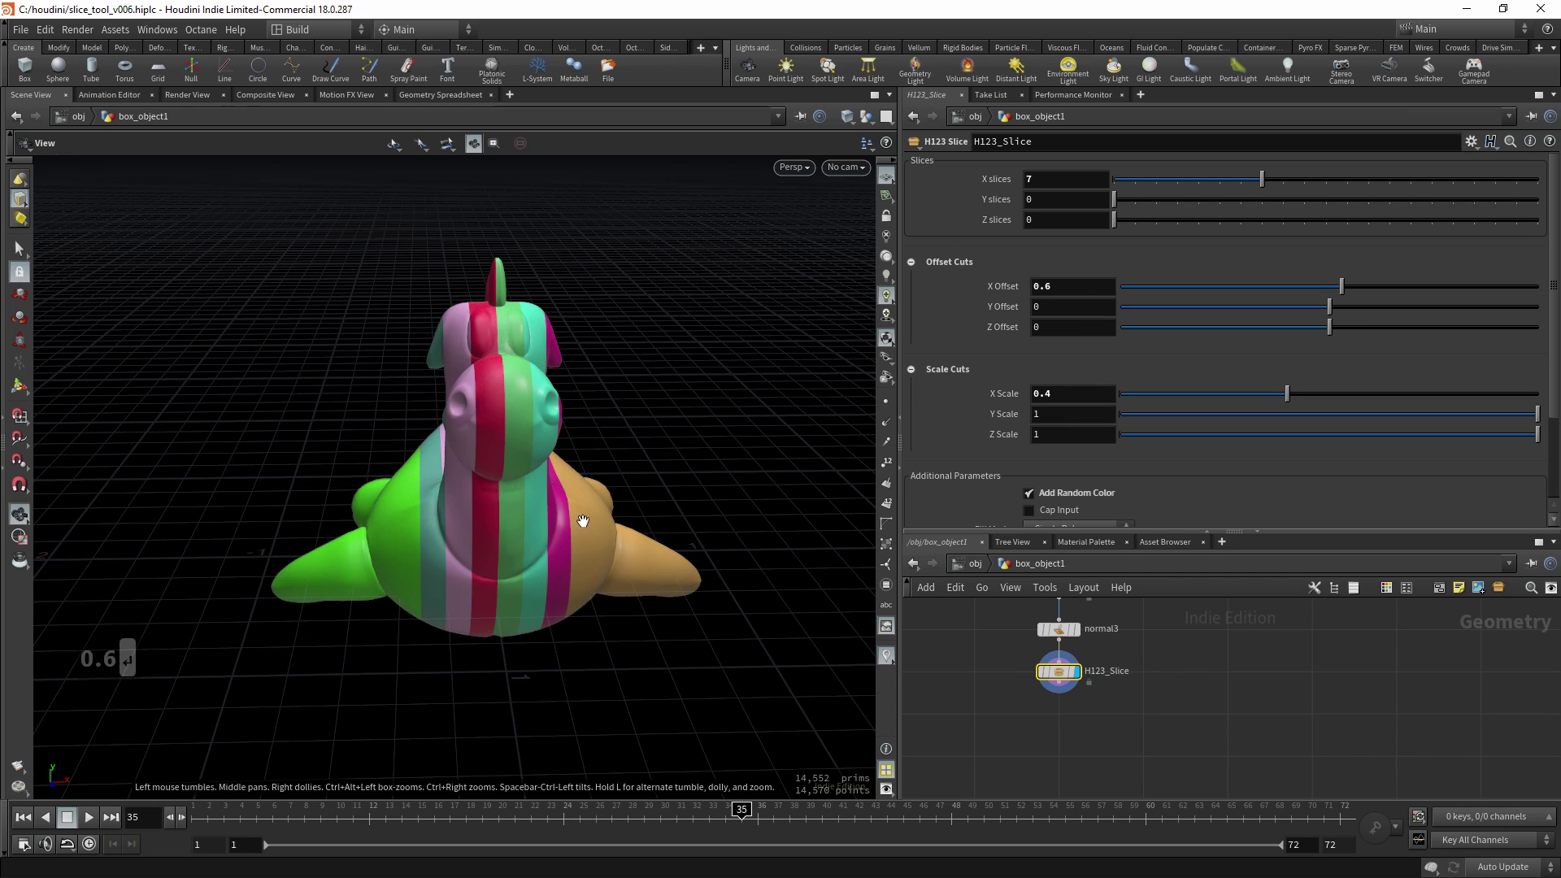
{"action": "left_click_drag", "start_coordinate": [586, 515], "coordinate": [596, 474], "text": "alt"}
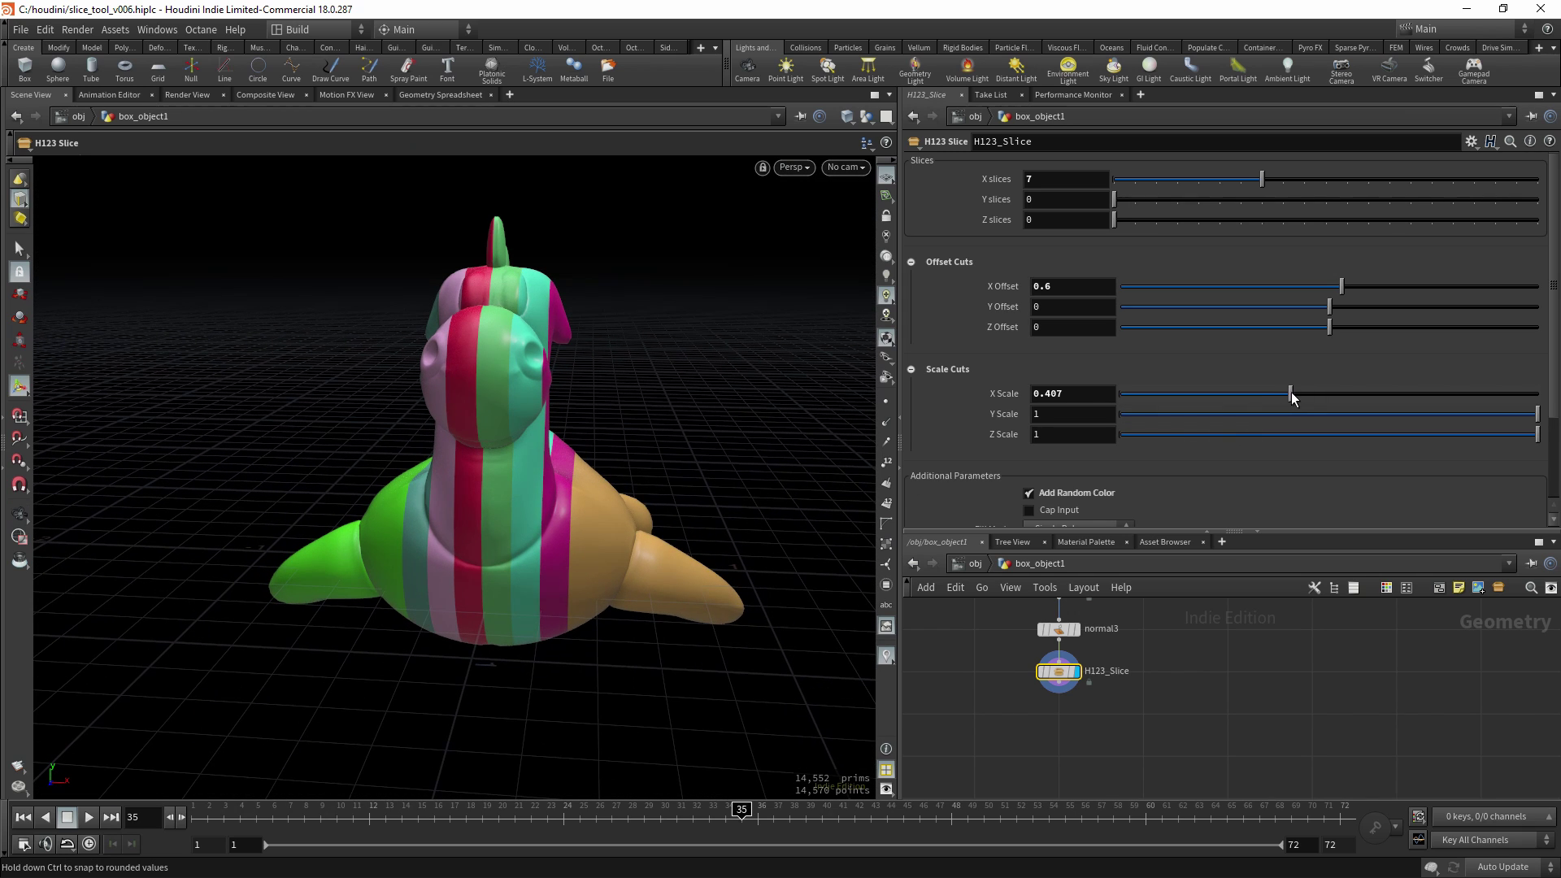
Set the X Scale to 0.534 and link the X Offset to it with the expression 1-ch("Xscale").
{"action": "left_click_drag", "start_coordinate": [1291, 391], "coordinate": [1343, 392]}
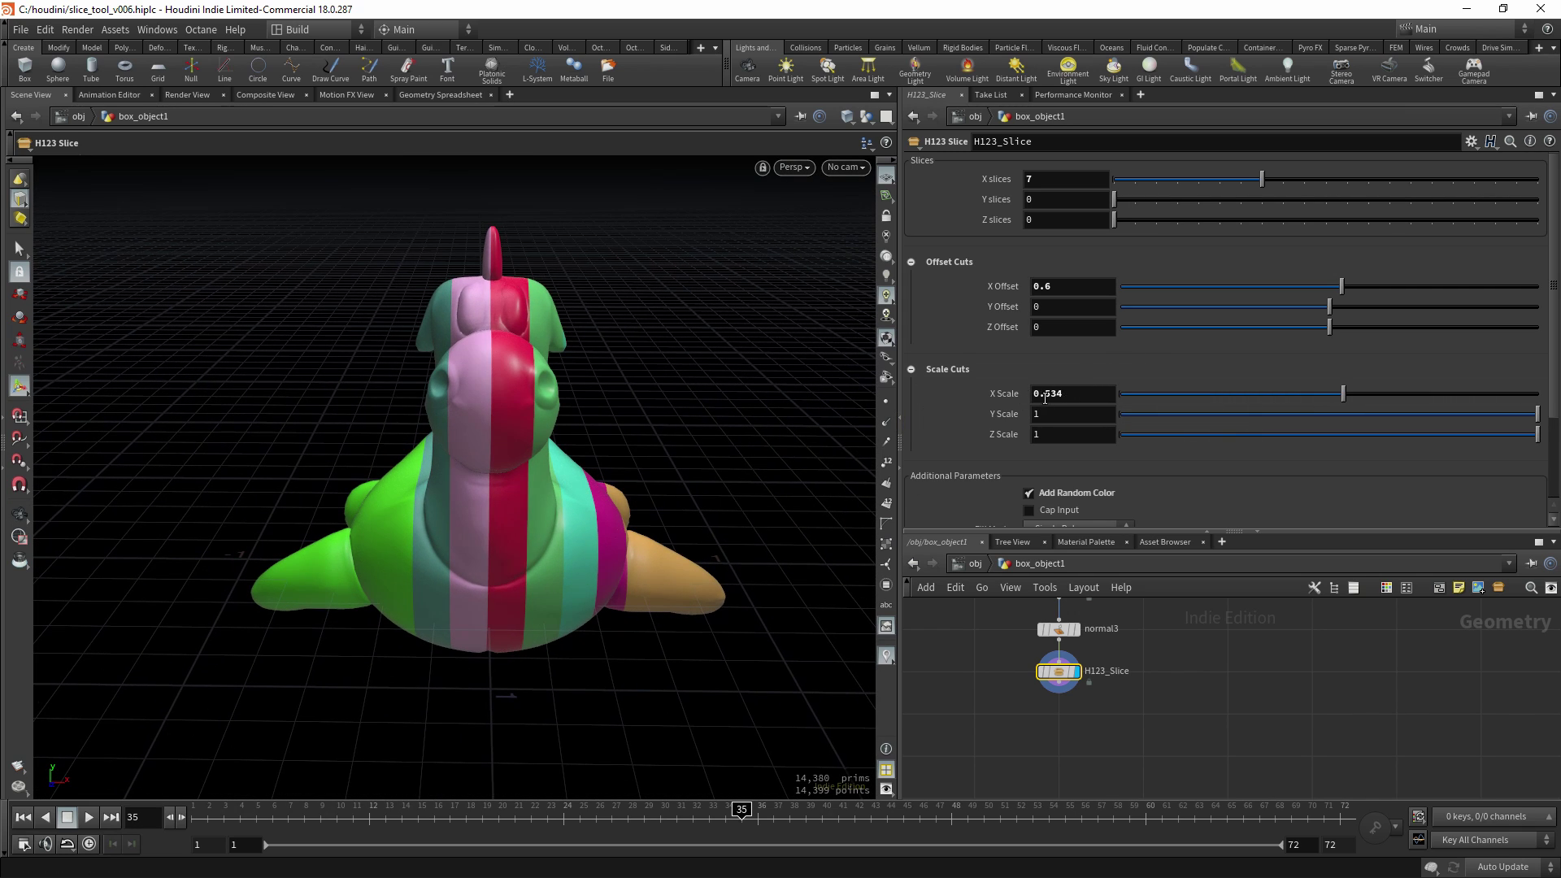
{"action": "right_click", "coordinate": [1076, 393]}
{"action": "key", "text": "Escape"}
{"action": "right_click", "coordinate": [1086, 291]}
{"action": "left_click", "coordinate": [1135, 441]}
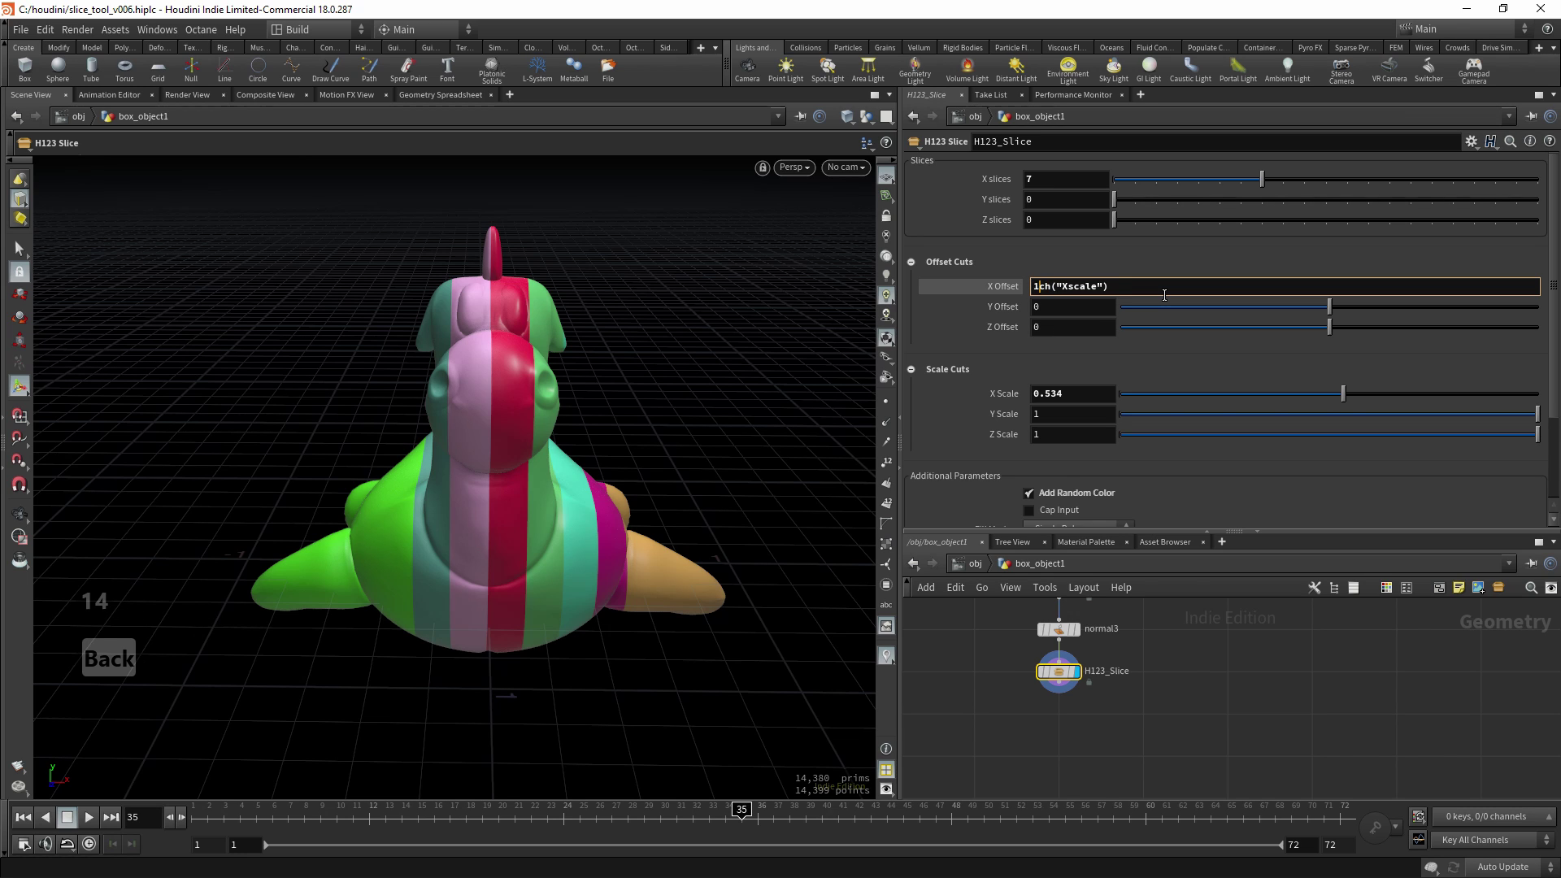
{"action": "key", "text": "Return"}
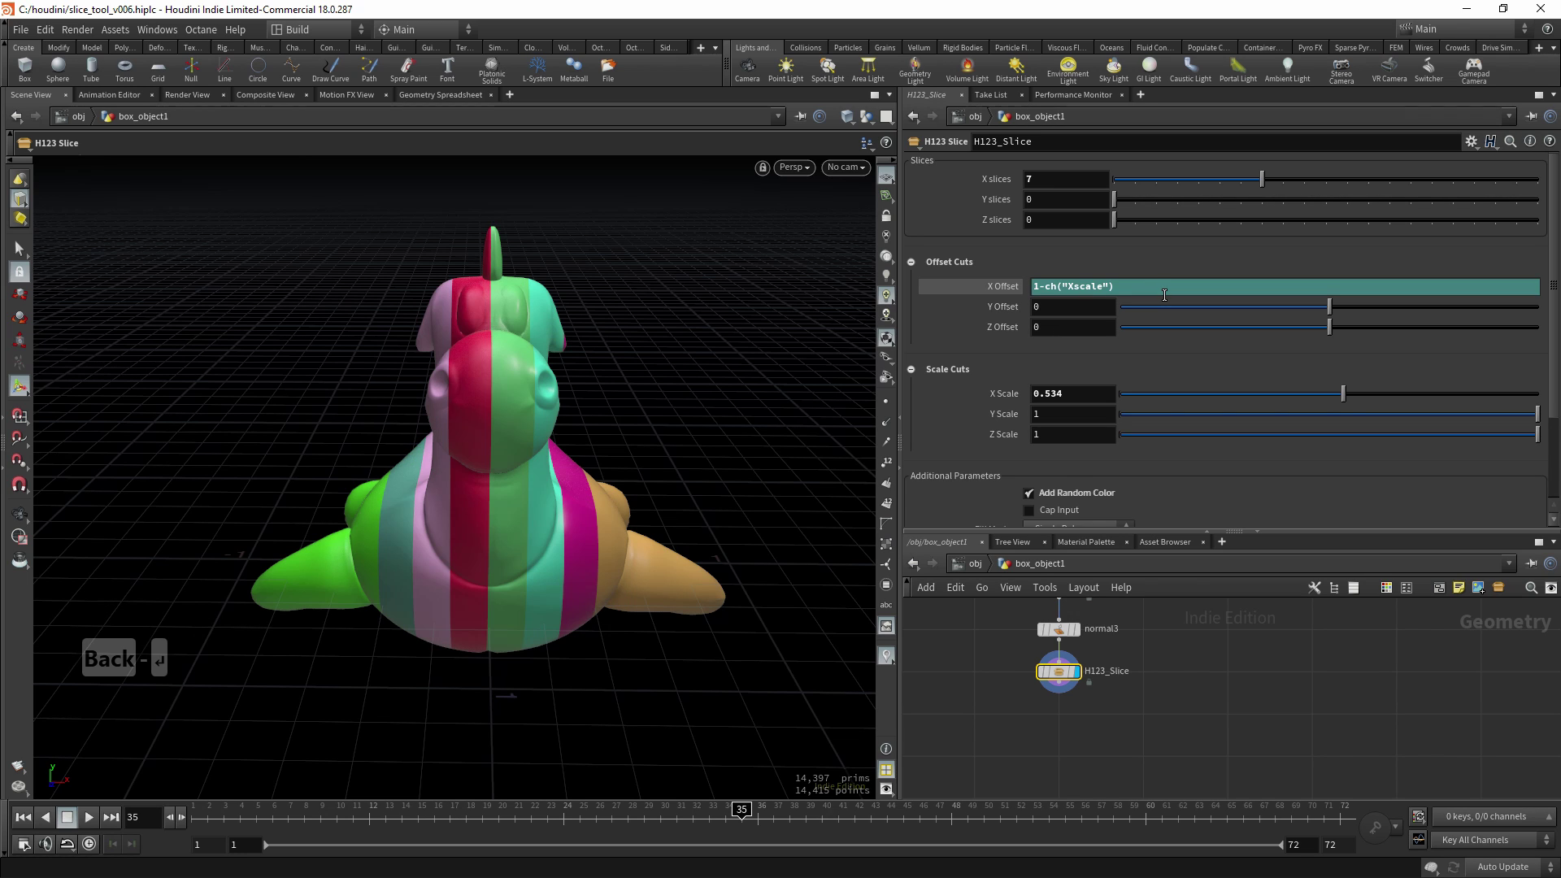
Reduce the X Scale to 0.207 to test the linked X Offset from the toy's front.
{"action": "left_click", "coordinate": [993, 291]}
{"action": "left_click_drag", "start_coordinate": [423, 504], "coordinate": [770, 496], "text": "alt"}
{"action": "key", "text": "Return"}
{"action": "left_click_drag", "start_coordinate": [1314, 392], "coordinate": [1206, 407]}
Try adding 0.1 to the X Offset expression, reduce X Scale to 0.148, and restore the expression to 1-ch("Xscale").
{"action": "left_click", "coordinate": [995, 286]}
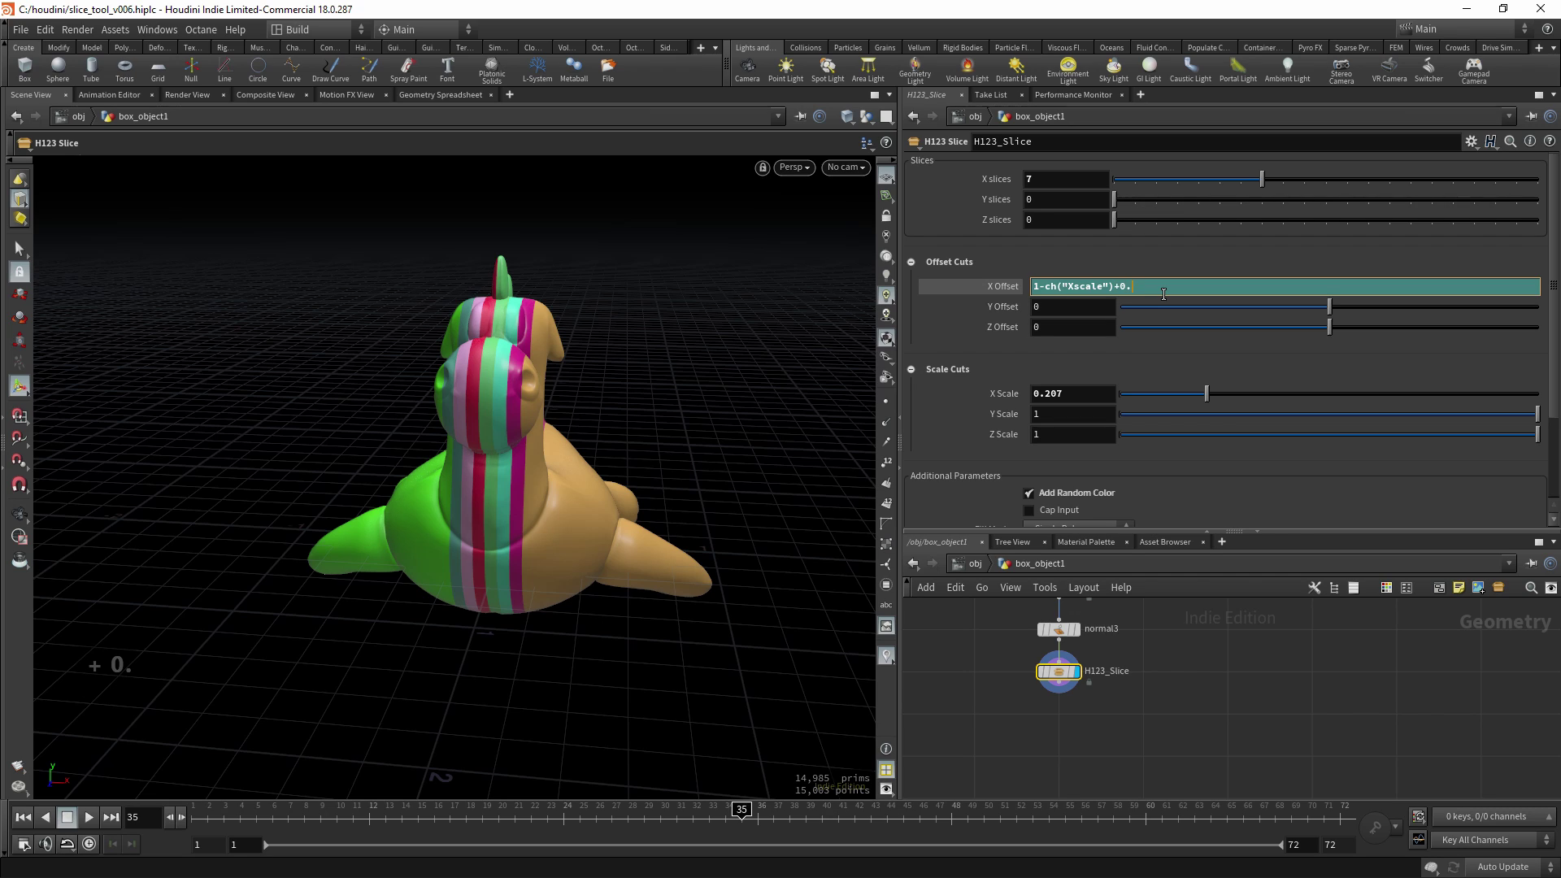
{"action": "key", "text": "Return"}
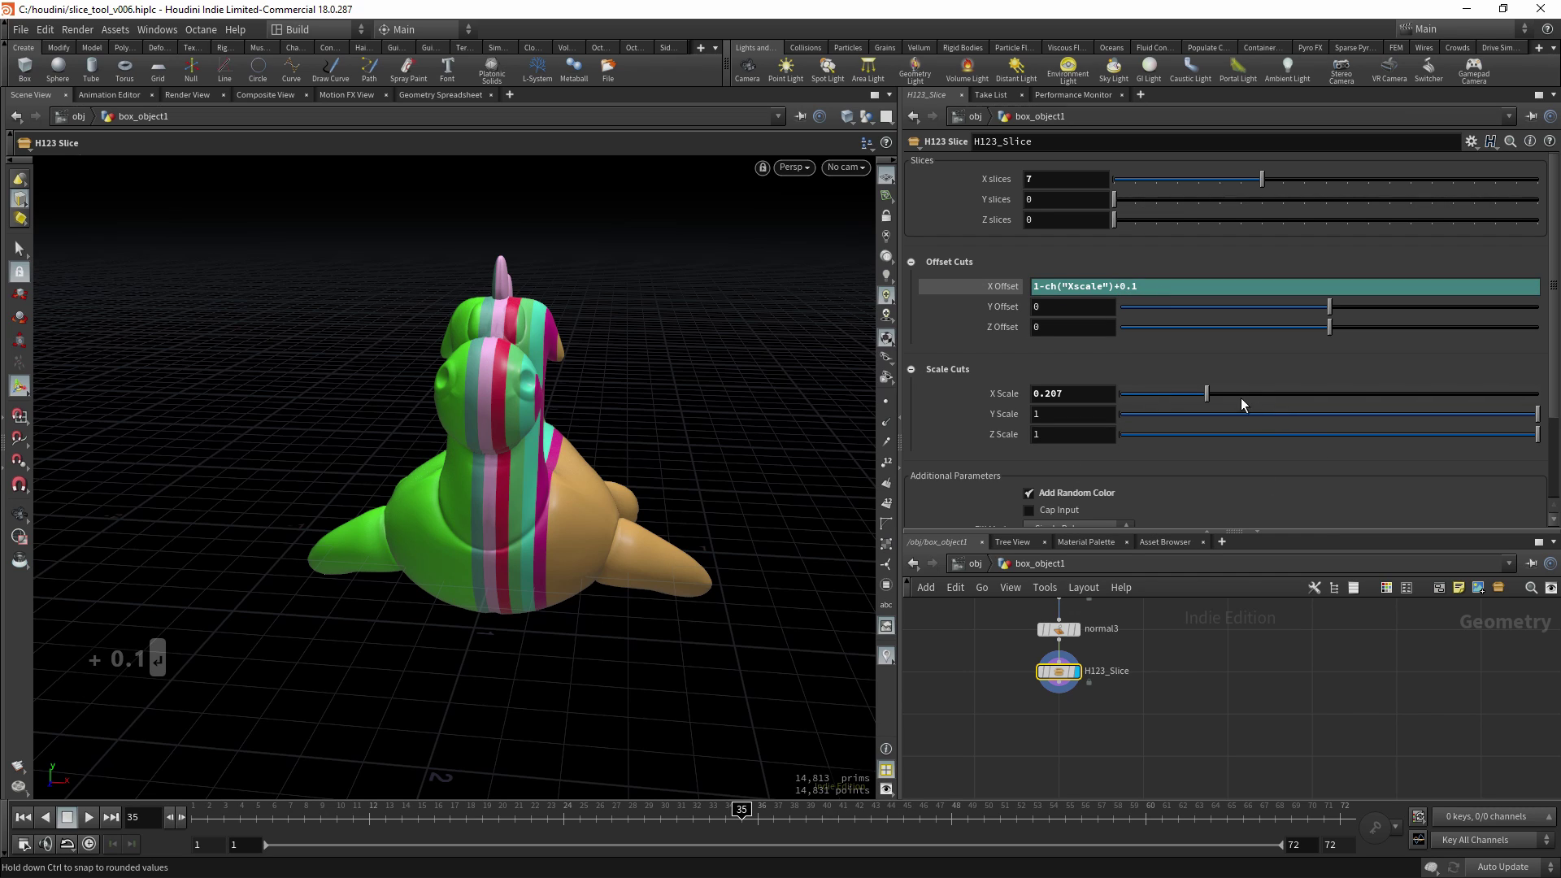
{"action": "left_click_drag", "start_coordinate": [1242, 399], "coordinate": [1184, 400]}
{"action": "double_click", "coordinate": [1130, 287]}
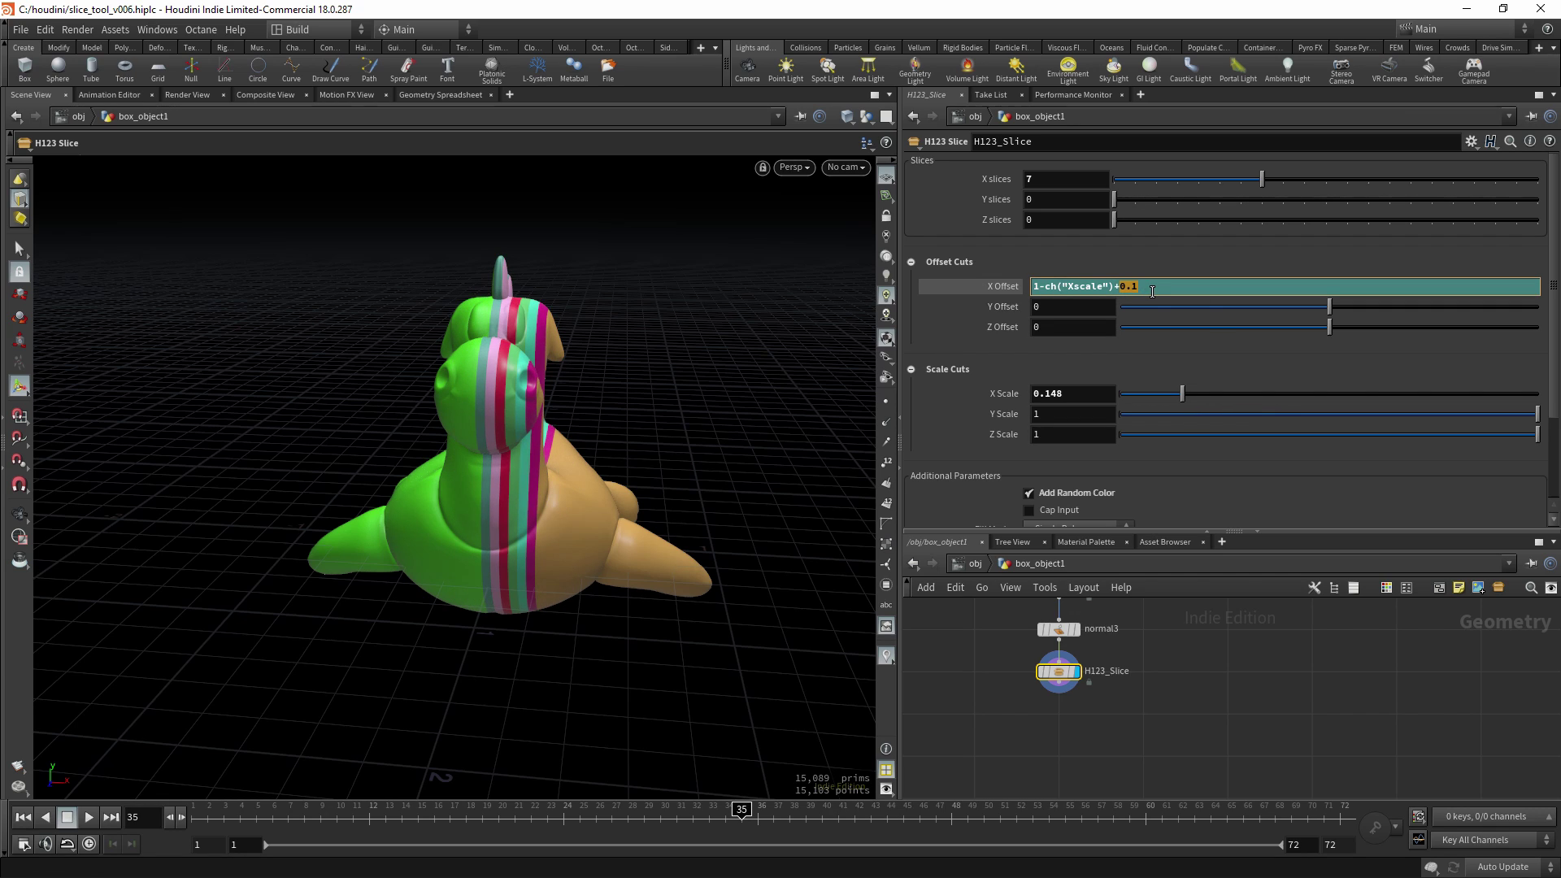
{"action": "key", "text": "Return"}
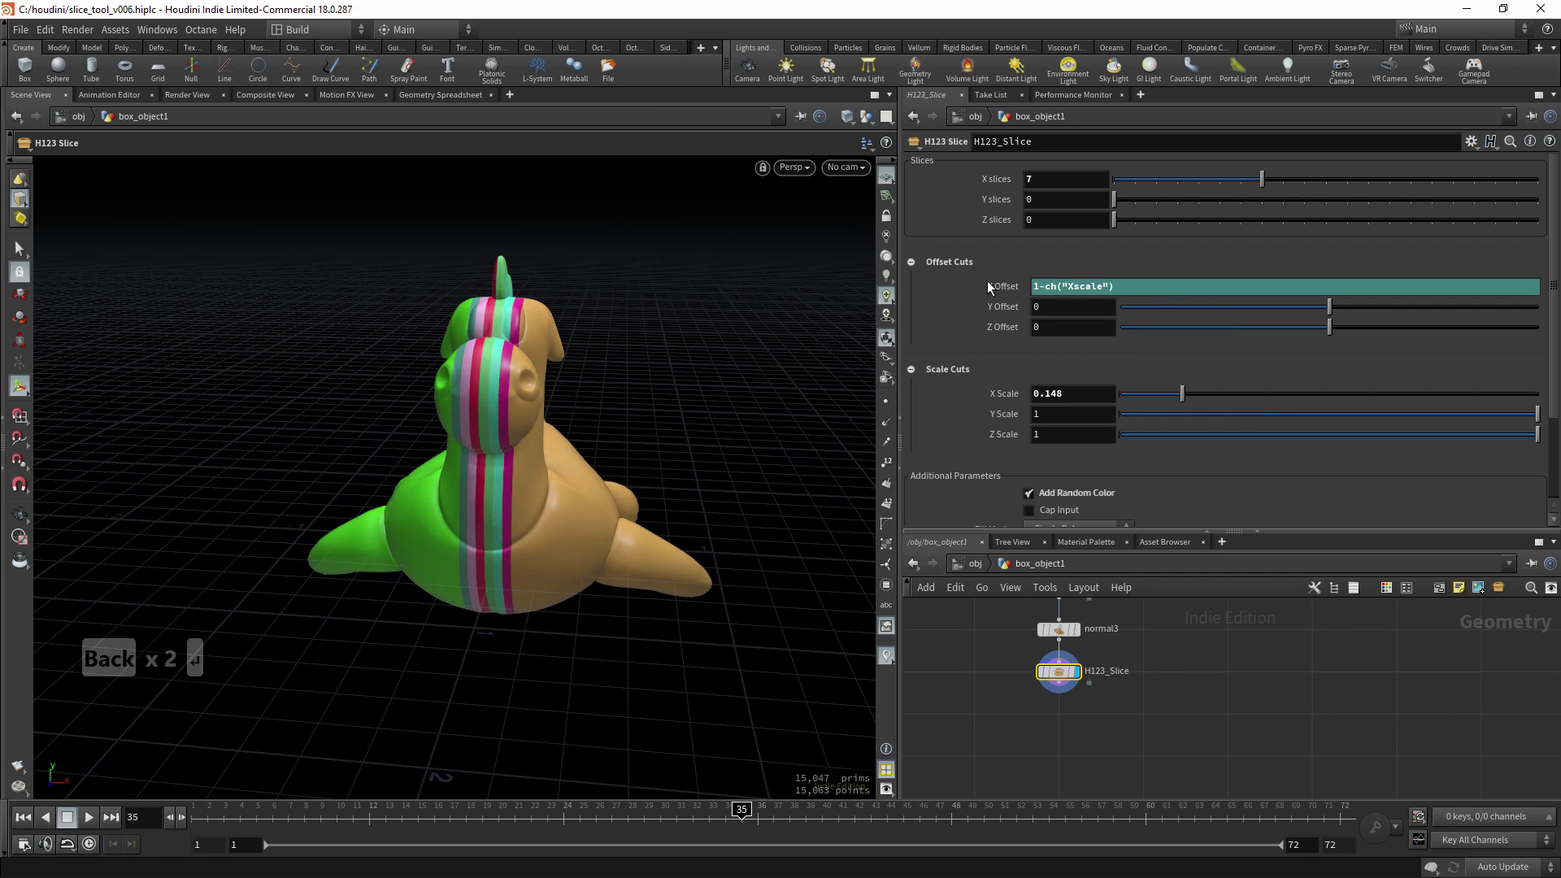
{"action": "left_click", "coordinate": [1471, 141]}
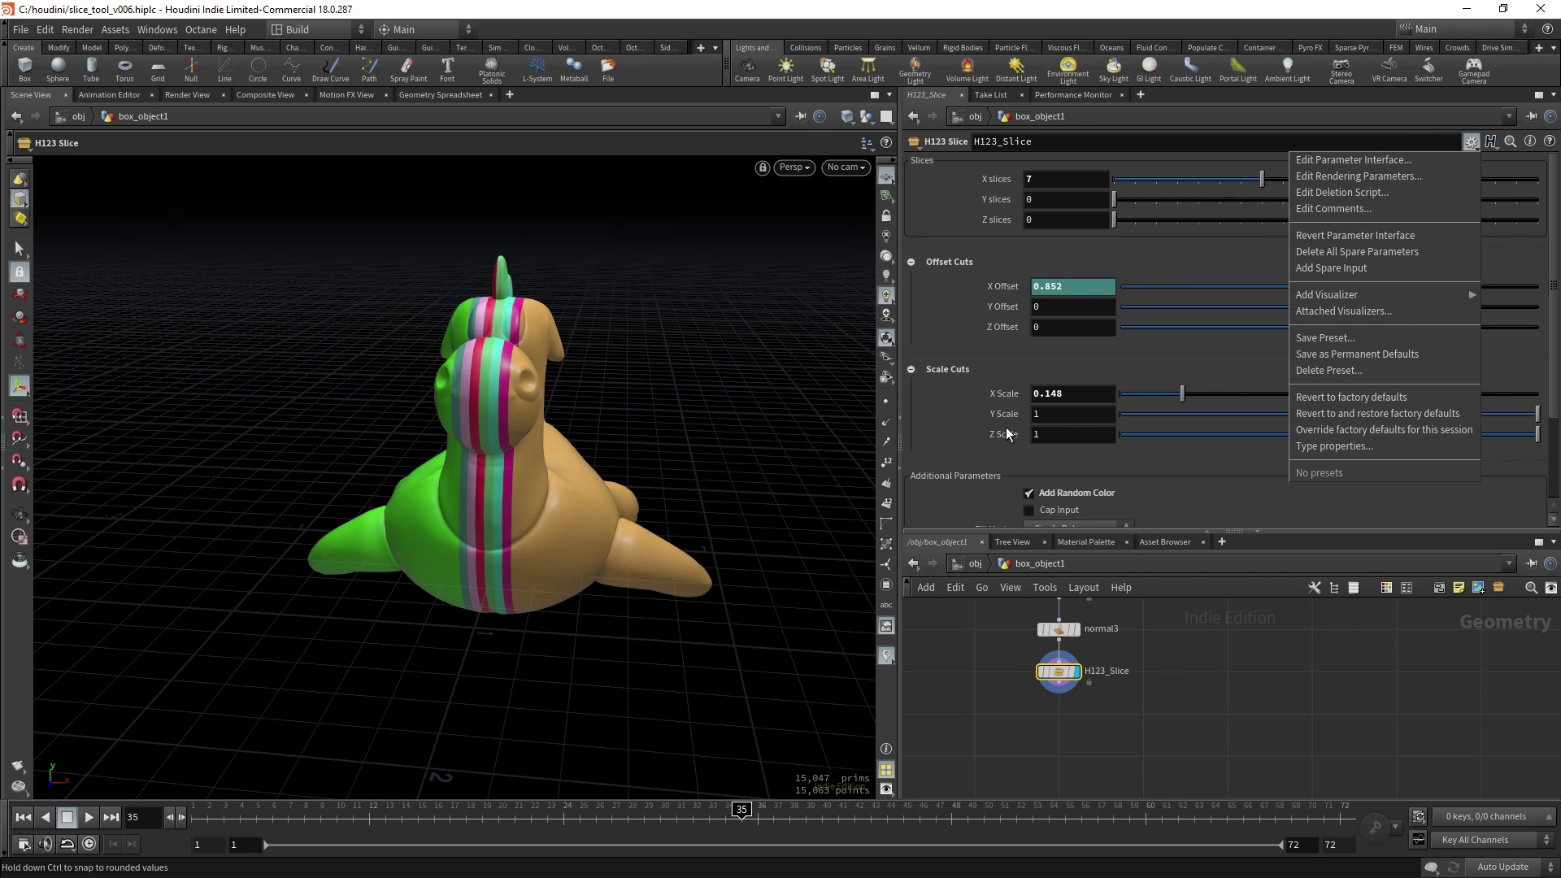
{"action": "left_click", "coordinate": [1220, 707]}
Turn on Cap Input for the H123_Slice node to close the hole in the toy's cut-off fin.
{"action": "left_click_drag", "start_coordinate": [642, 481], "coordinate": [493, 514], "text": "alt"}
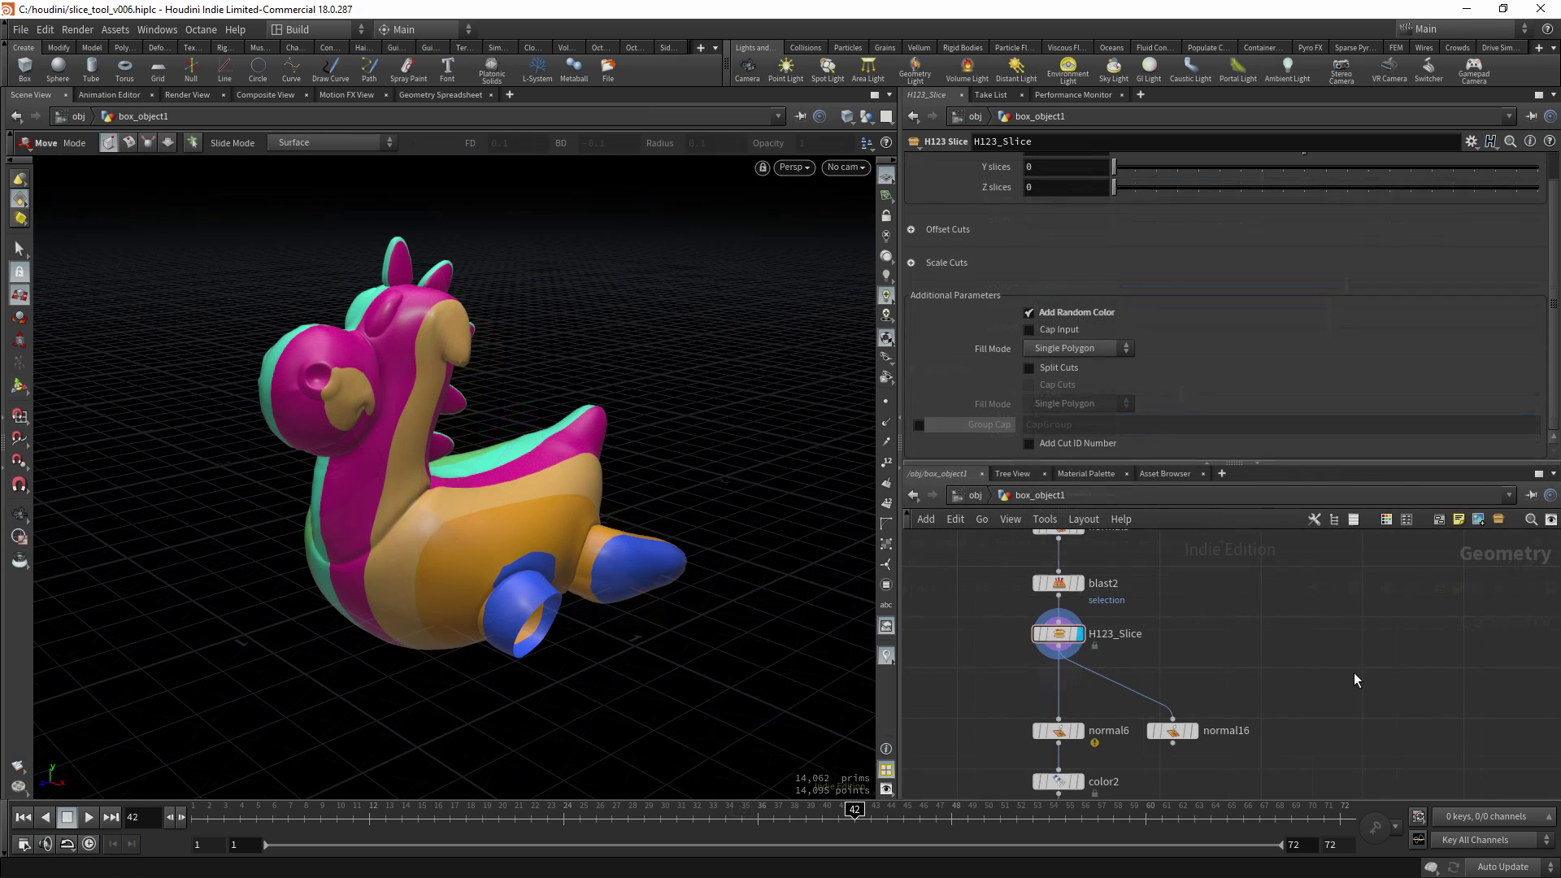
{"action": "middle_click_drag", "start_coordinate": [1280, 611], "coordinate": [1281, 606]}
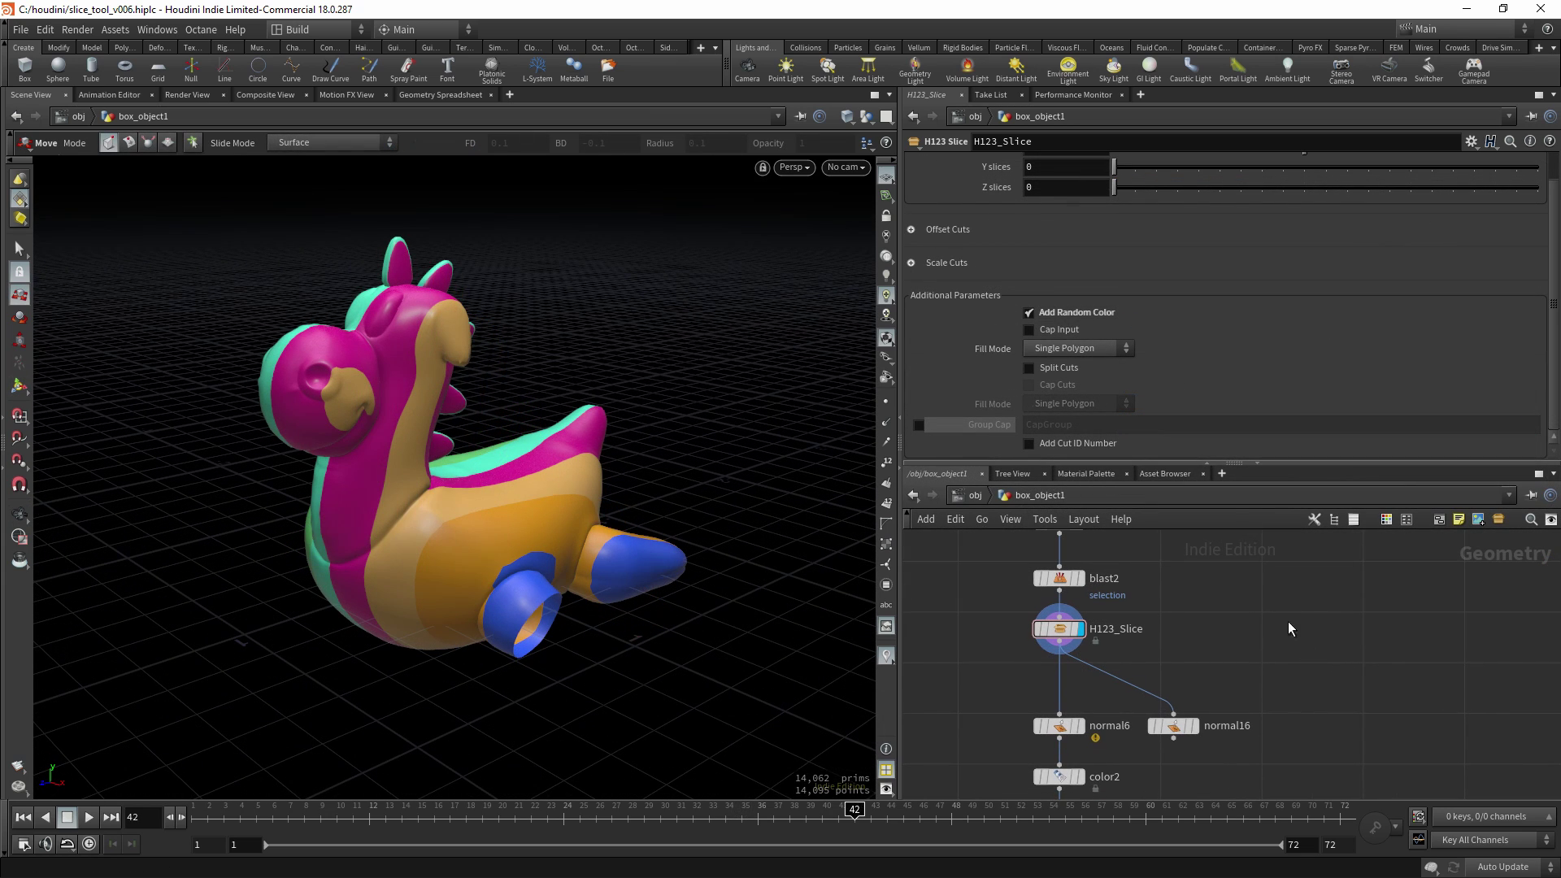
{"action": "left_click", "coordinate": [1052, 327]}
{"action": "left_click_drag", "start_coordinate": [556, 597], "coordinate": [543, 529], "text": "alt"}
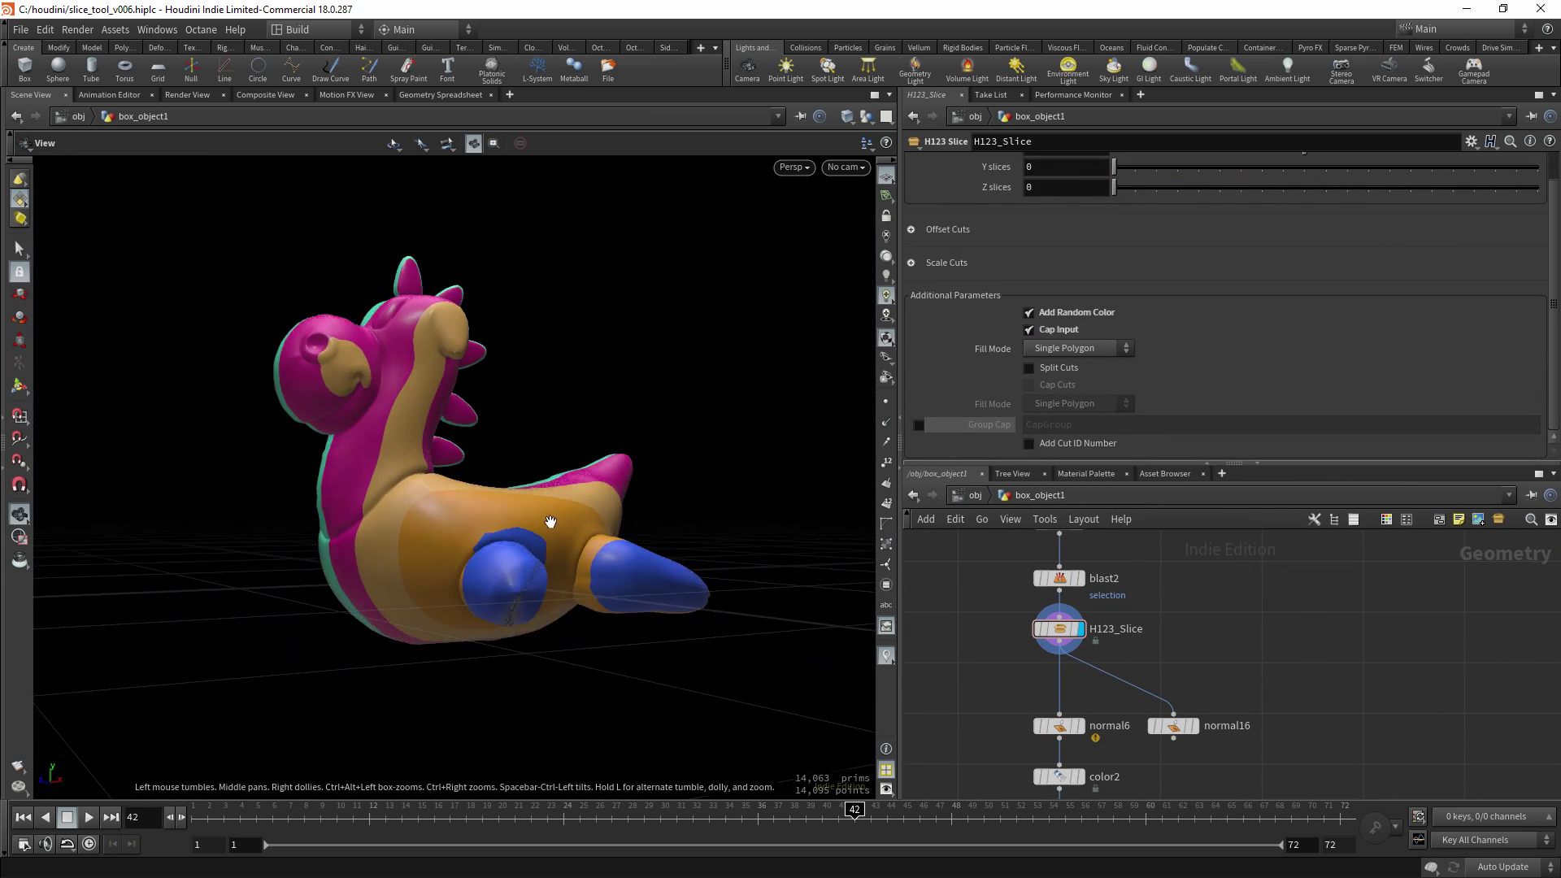
Toggle Cap Input off and back on to compare the cut-off fin with and without its cap.
{"action": "right_click_drag", "start_coordinate": [544, 529], "coordinate": [756, 494], "text": "alt"}
{"action": "middle_click_drag", "start_coordinate": [579, 494], "coordinate": [566, 477], "text": "alt"}
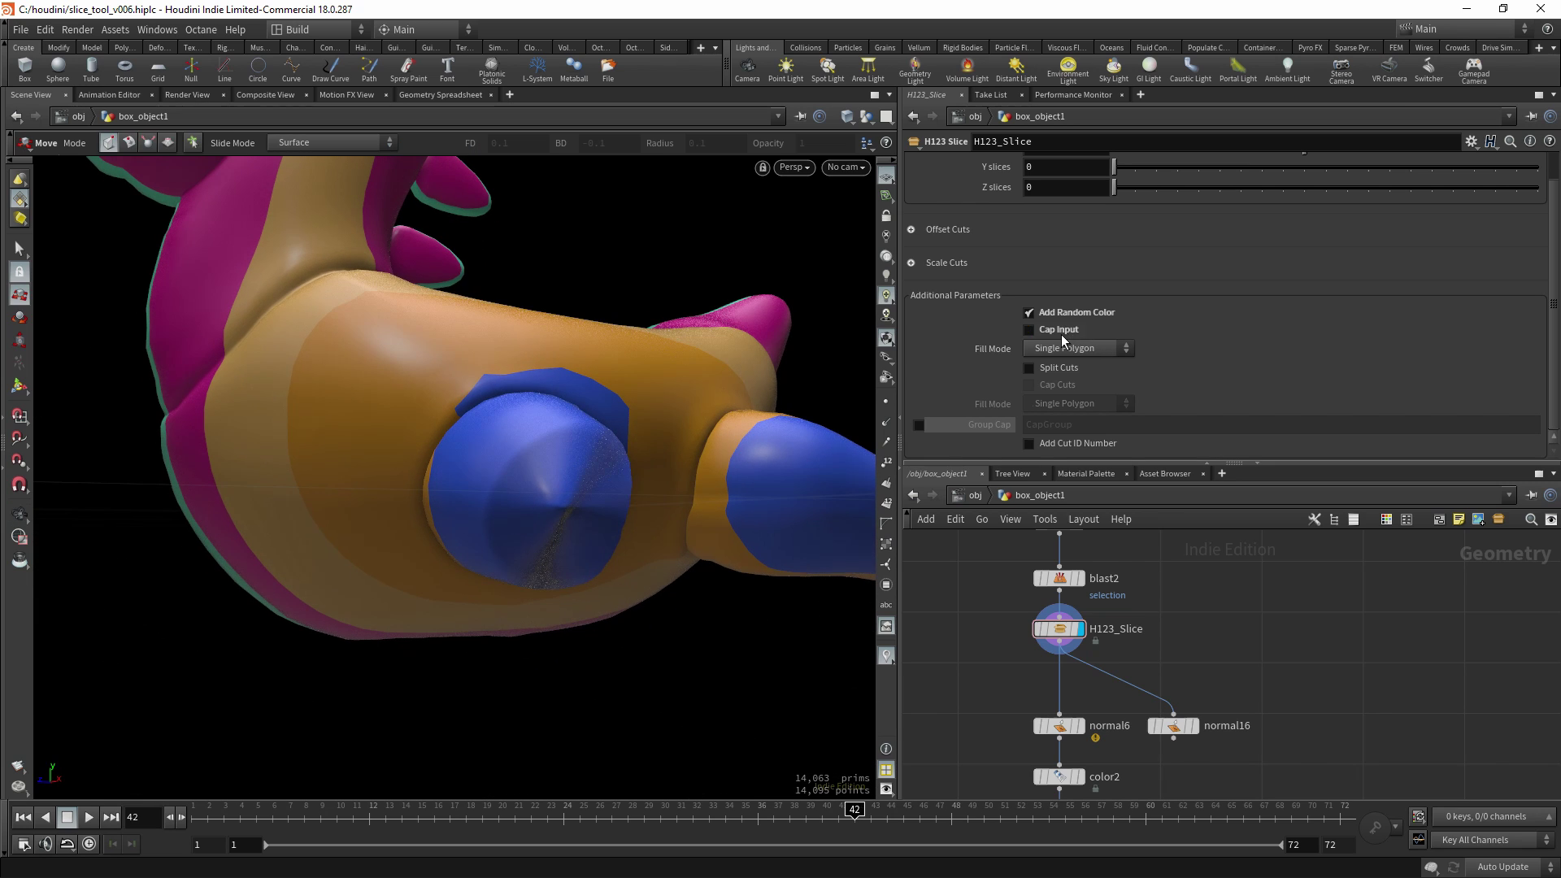
{"action": "left_click", "coordinate": [1059, 330]}
{"action": "scroll", "coordinate": [604, 450], "scroll_direction": "up", "scroll_amount": 2}
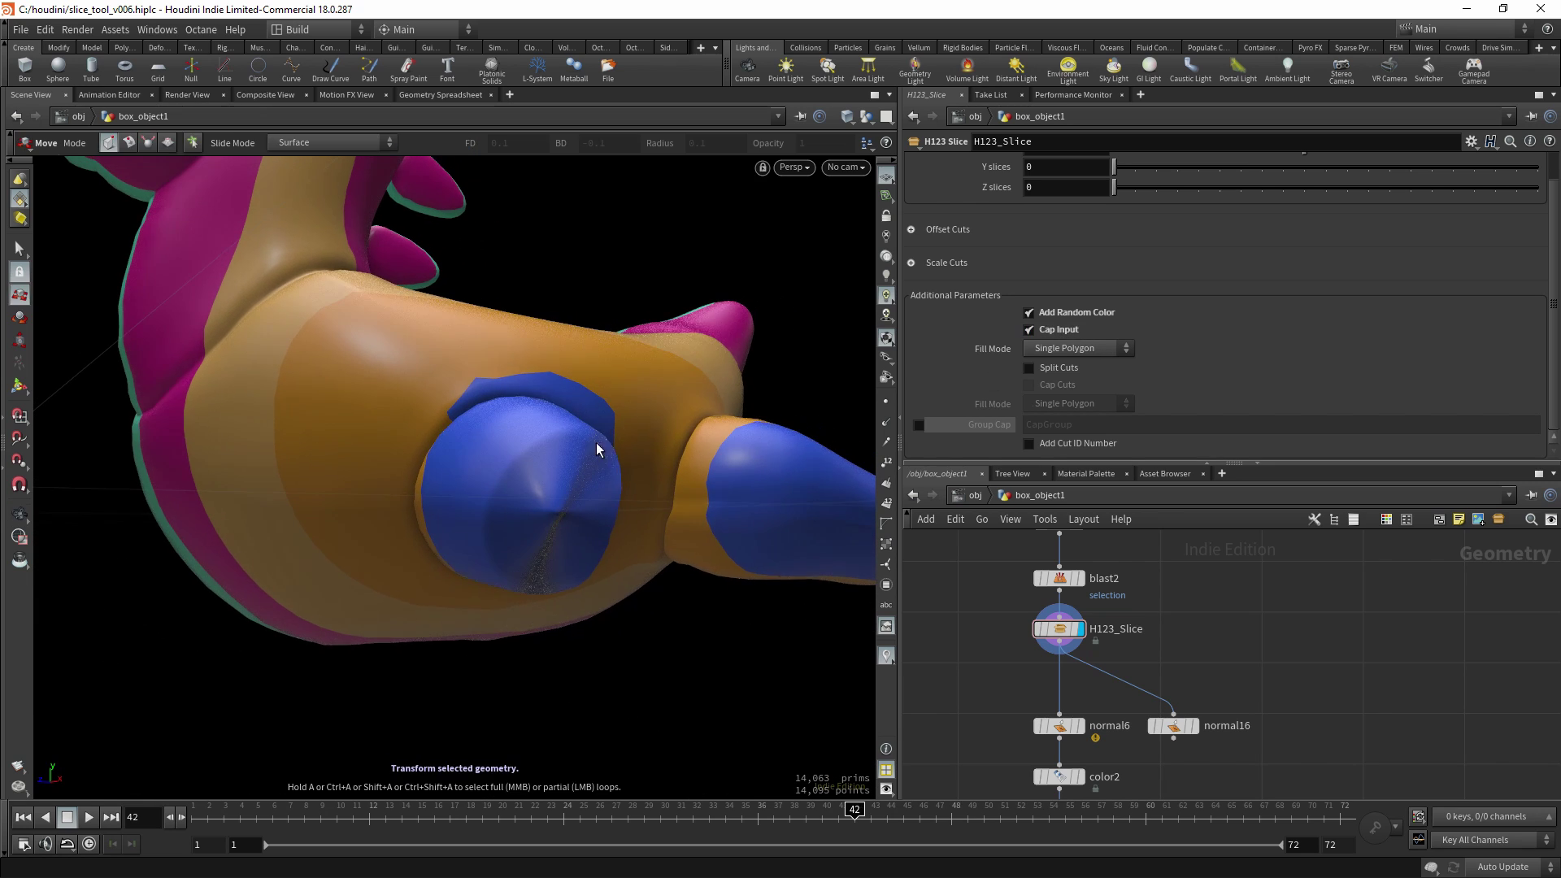
Show the wireframe over the shading, try the Triangles and Triangle Fan fill modes for the input cap, and restore Single Polygon.
{"action": "key", "text": "shift+w"}
{"action": "mouse_move", "coordinate": [631, 456]}
{"action": "left_mouse_down", "text": "alt"}
{"action": "mouse_move", "coordinate": [616, 419]}
{"action": "mouse_move", "coordinate": [690, 439]}
{"action": "left_mouse_up", "text": "alt"}
{"action": "left_click", "coordinate": [1071, 348]}
{"action": "left_click", "coordinate": [1069, 384]}
{"action": "left_click", "coordinate": [1060, 351]}
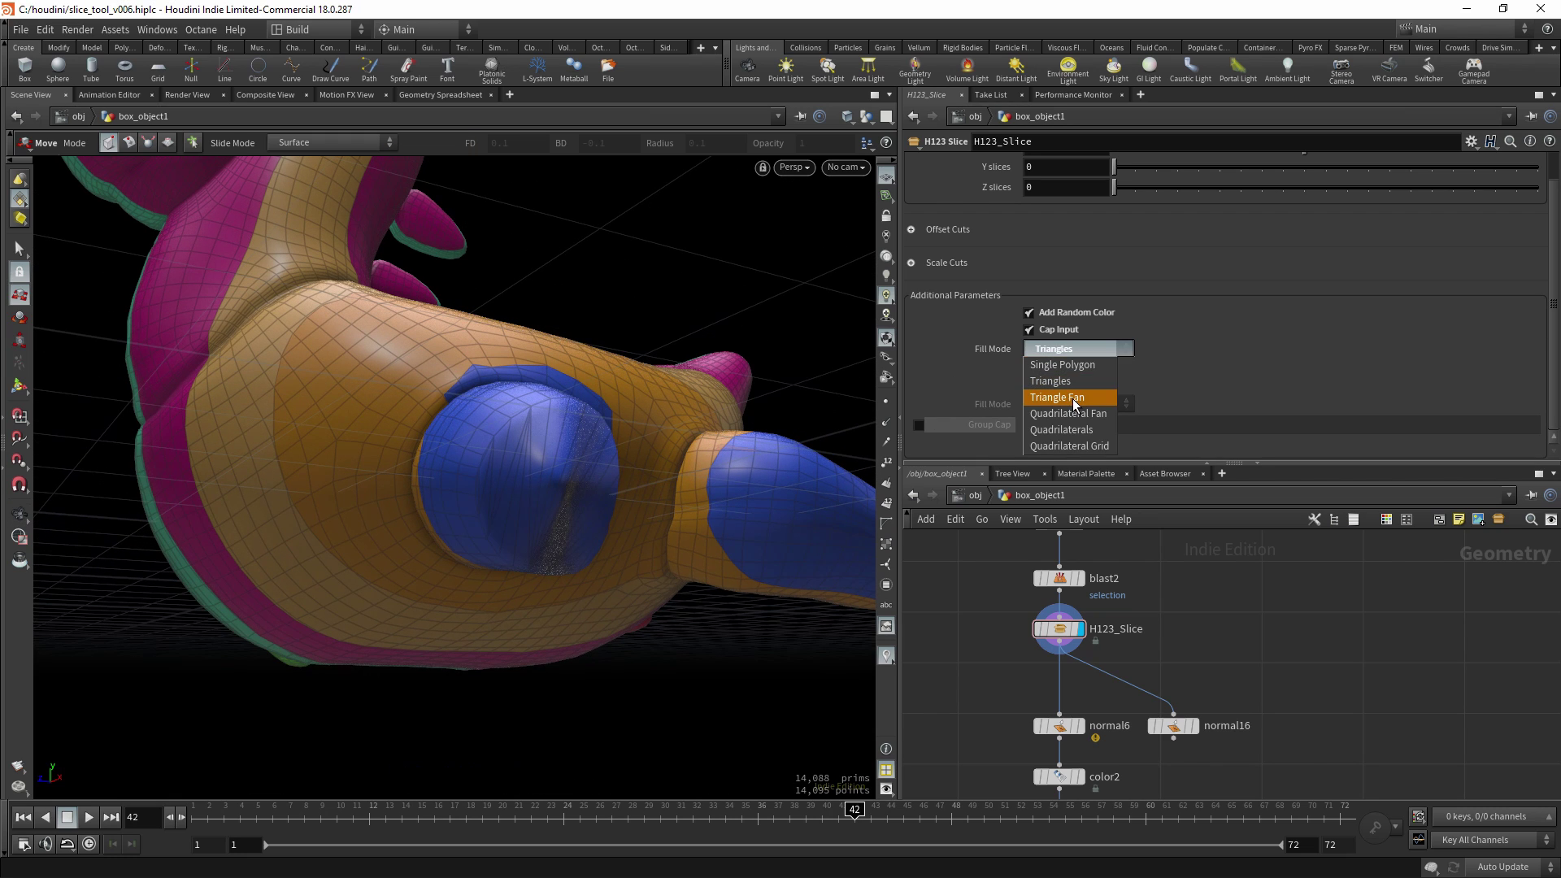
{"action": "left_click", "coordinate": [1071, 398]}
{"action": "left_click_drag", "start_coordinate": [866, 417], "coordinate": [925, 373]}
{"action": "left_click", "coordinate": [1077, 348]}
{"action": "left_click", "coordinate": [1065, 365]}
Examine the capped fin and the whole toy from the front in the wireframe view.
{"action": "left_click_drag", "start_coordinate": [553, 448], "coordinate": [569, 523]}
{"action": "middle_click_drag", "start_coordinate": [568, 523], "coordinate": [608, 543], "text": "alt"}
{"action": "middle_click_drag", "start_coordinate": [687, 457], "coordinate": [602, 569], "text": "alt"}
{"action": "right_click_drag", "start_coordinate": [602, 569], "coordinate": [569, 537], "text": "alt"}
{"action": "mouse_move", "coordinate": [568, 537]}
{"action": "left_mouse_down"}
{"action": "mouse_move", "coordinate": [522, 463]}
{"action": "mouse_move", "coordinate": [556, 508]}
{"action": "left_mouse_up"}
{"action": "right_click_drag", "start_coordinate": [556, 508], "coordinate": [523, 477], "text": "alt"}
{"action": "left_click_drag", "start_coordinate": [523, 477], "coordinate": [500, 452], "text": "alt"}
{"action": "right_click_drag", "start_coordinate": [467, 442], "coordinate": [474, 399], "text": "alt"}
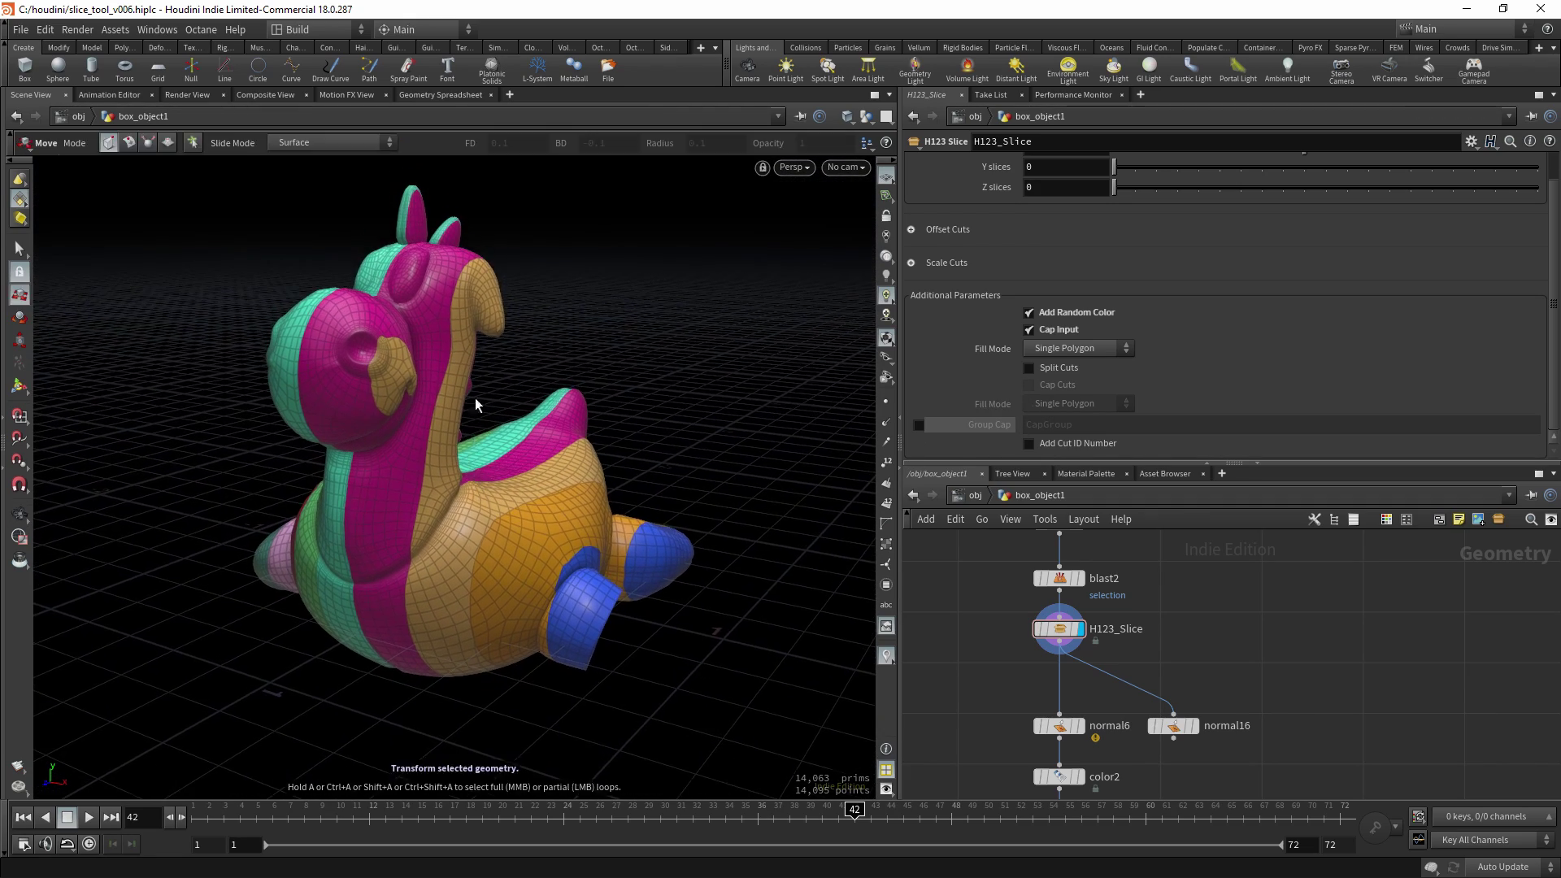
Select the connected surface of the toy's body, and turn on Split Cuts for the H123_Slice node.
{"action": "key", "text": "s"}
{"action": "left_click_drag", "start_coordinate": [540, 610], "coordinate": [587, 510]}
{"action": "left_click", "coordinate": [524, 545]}
{"action": "double_click", "coordinate": [525, 548]}
{"action": "left_click", "coordinate": [1062, 366]}
Undo the test move of the selected body and delete the edit node it added.
{"action": "key", "text": "t"}
{"action": "key", "text": "ctrl+z"}
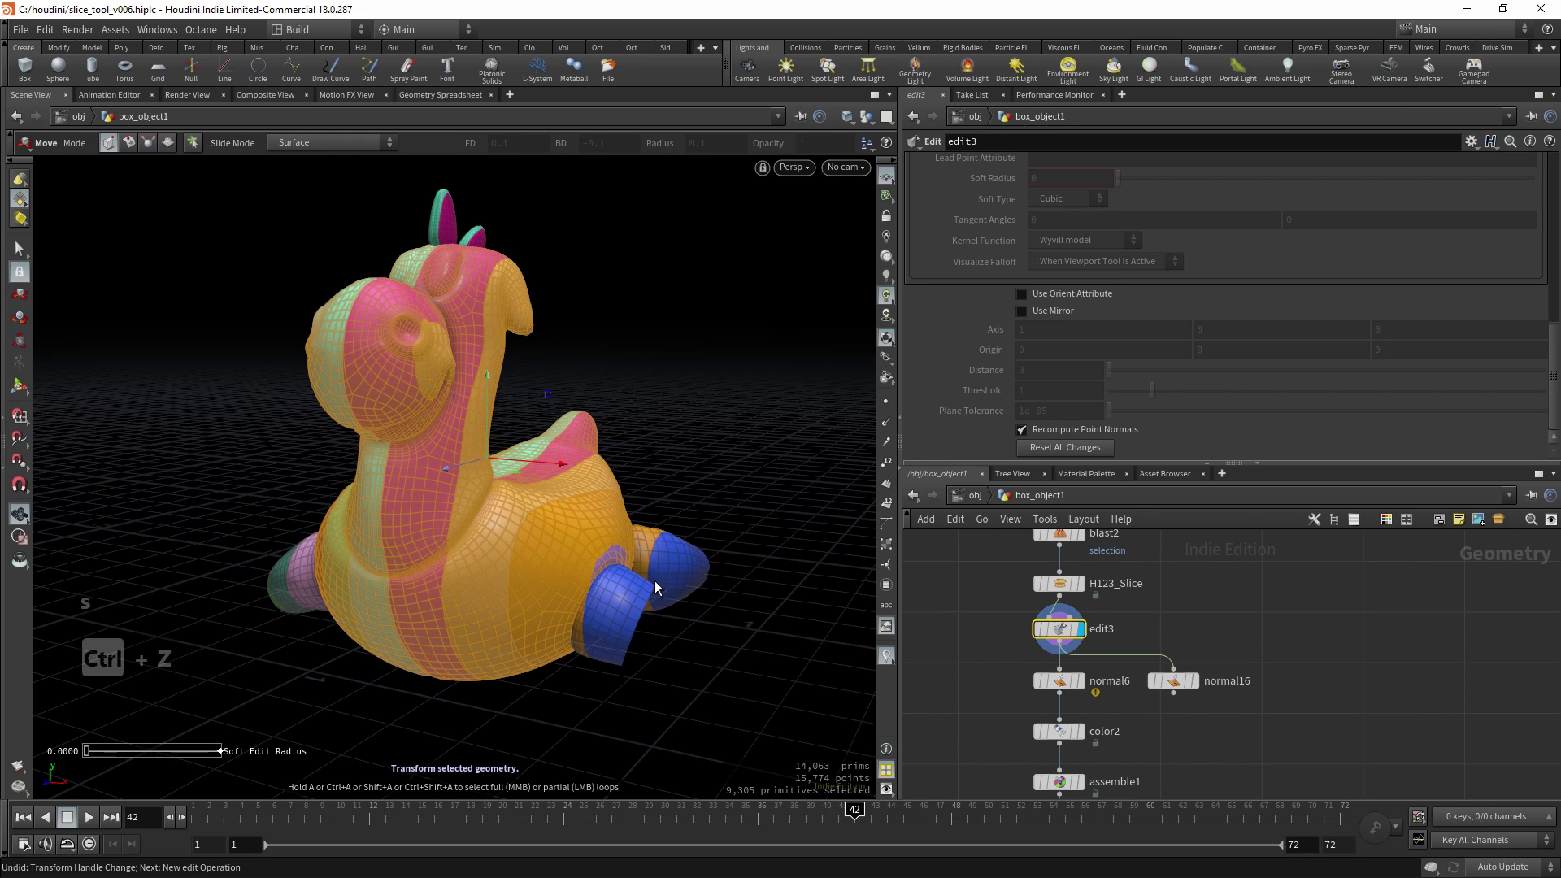
{"action": "key", "text": "Delete"}
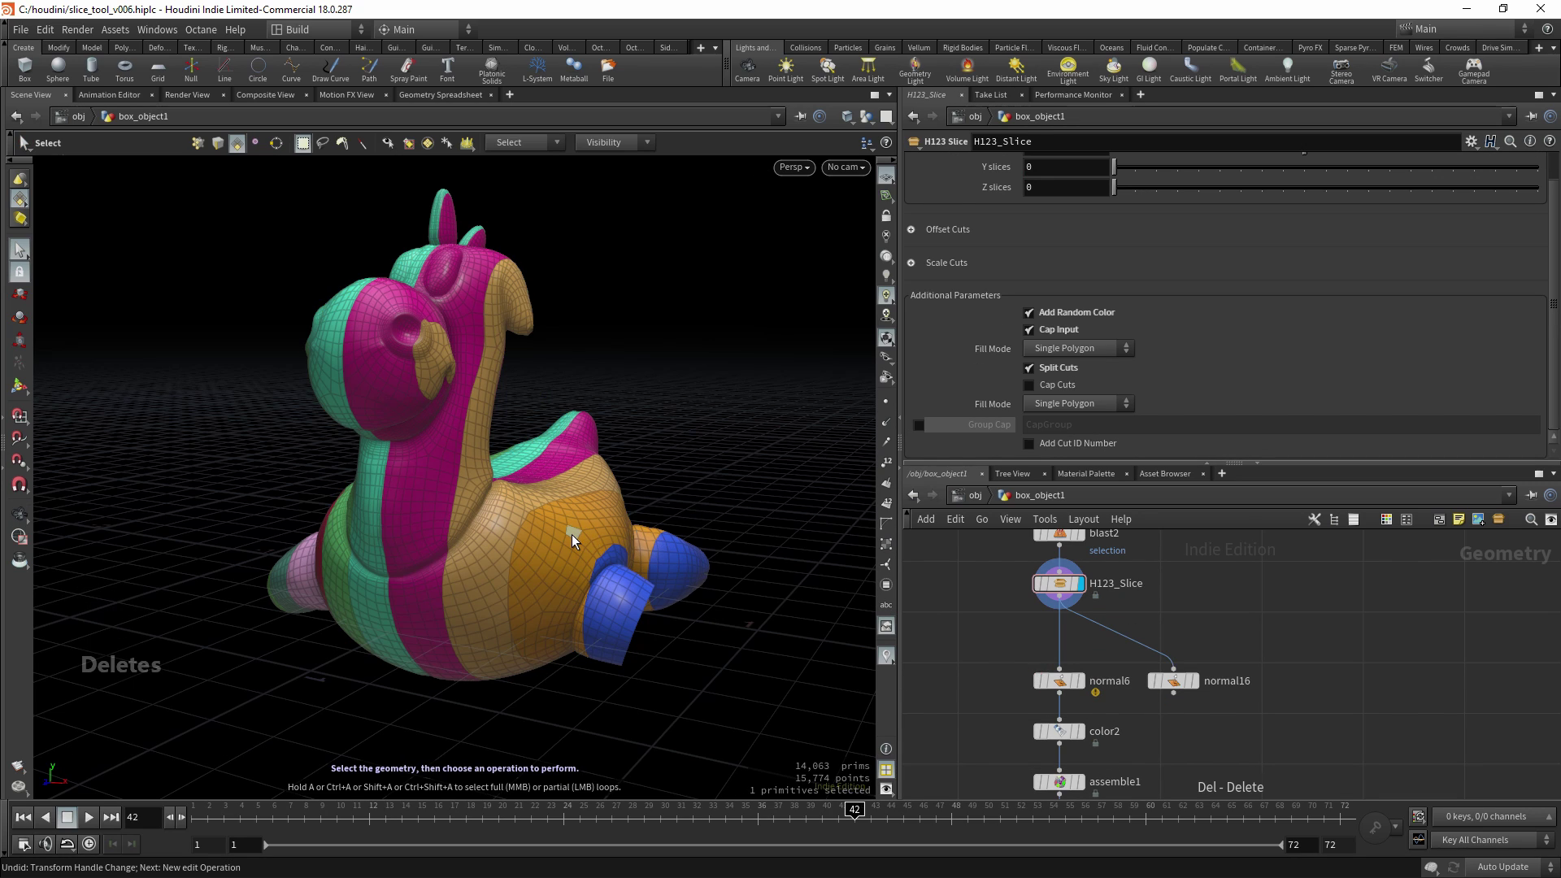
Select the whole orange slice on the toy's side and move it upward, away from the body.
{"action": "key", "text": "s"}
{"action": "left_click", "coordinate": [563, 533]}
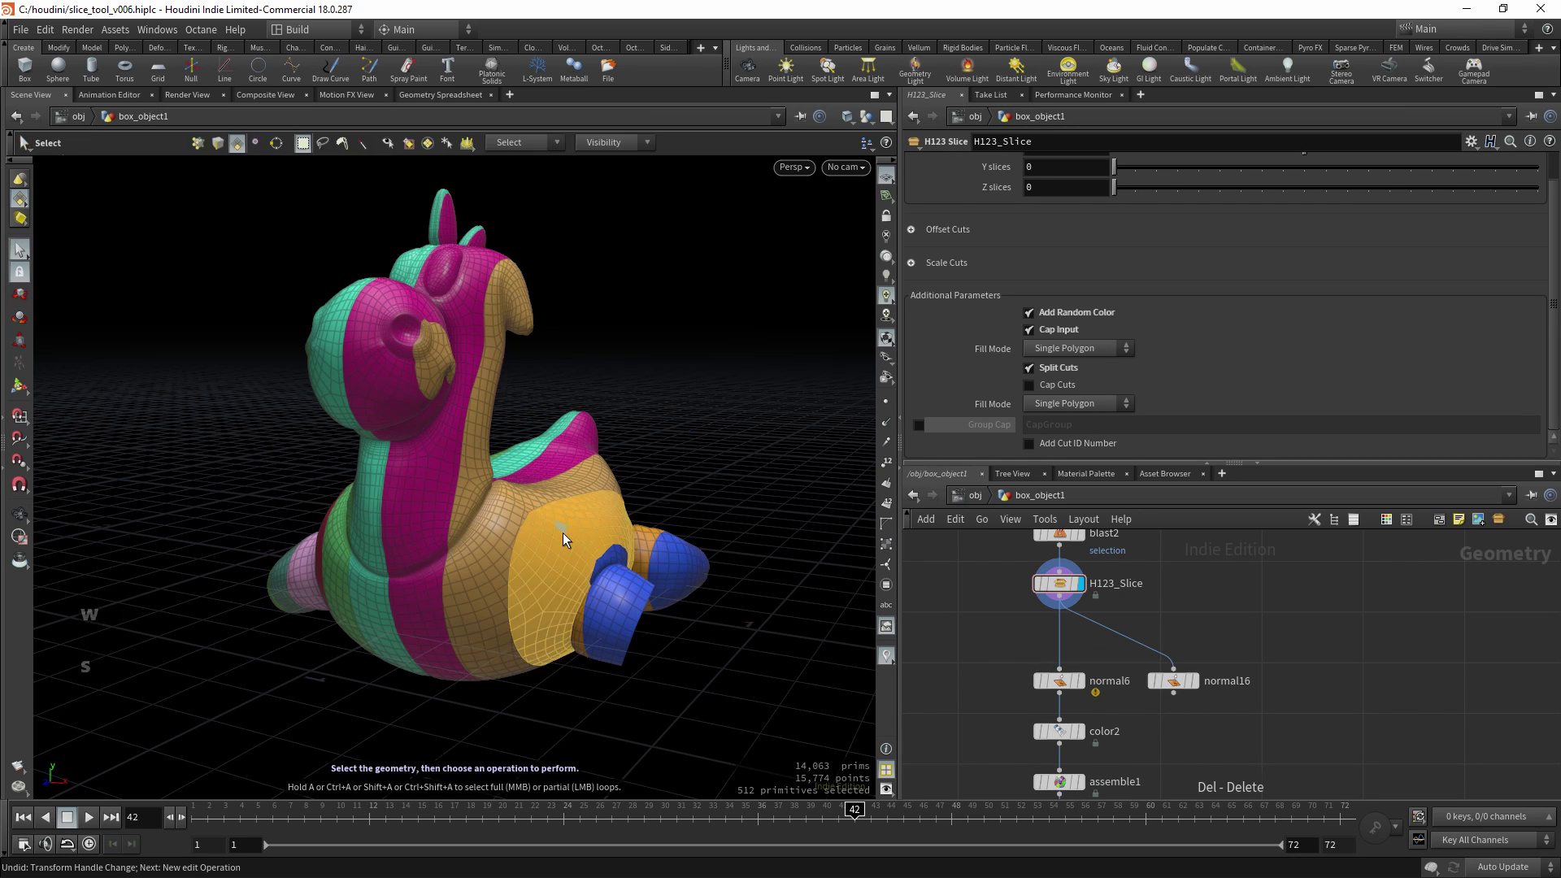
{"action": "key", "text": "w"}
{"action": "left_click_drag", "start_coordinate": [594, 515], "coordinate": [601, 476]}
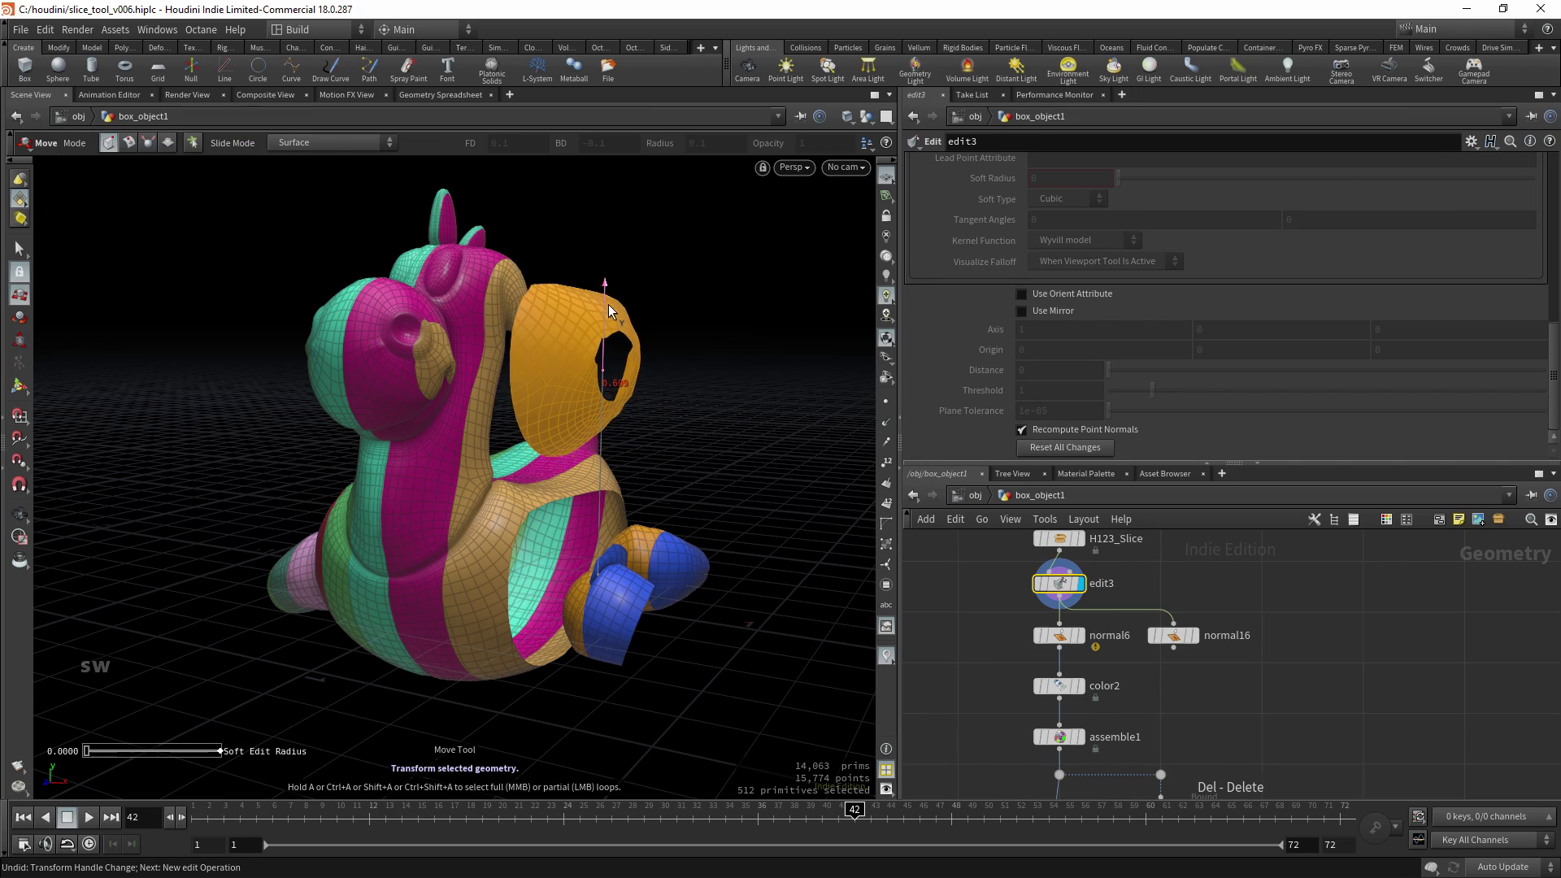
{"action": "left_click_drag", "start_coordinate": [608, 325], "coordinate": [499, 505], "text": "alt"}
Move the tan slice beside the orange one upward, and delete the edit node holding these test moves.
{"action": "key", "text": "s"}
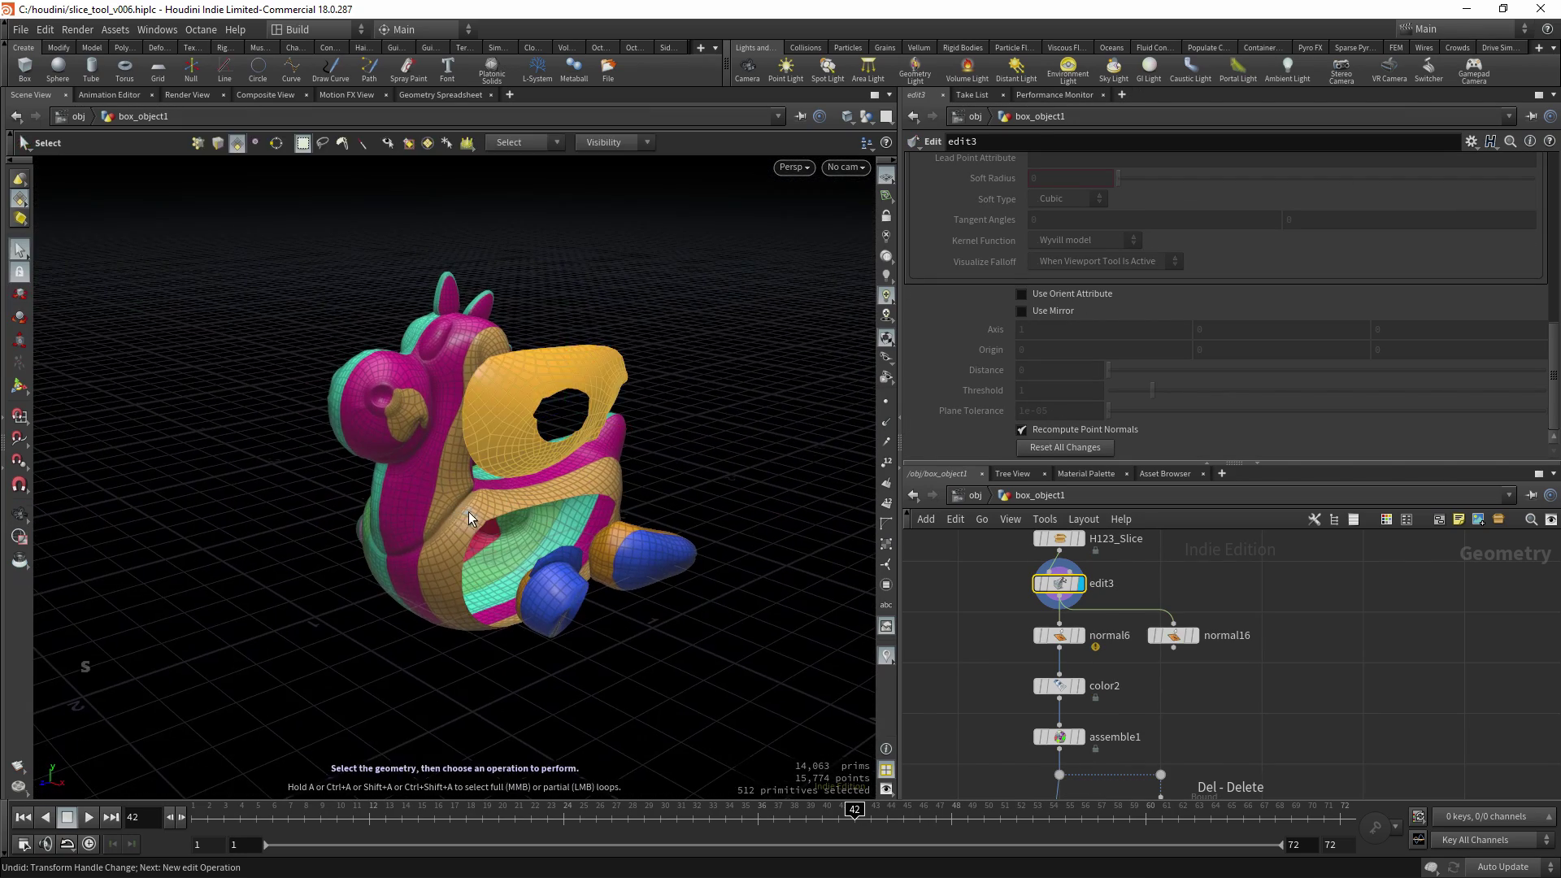
{"action": "double_click", "coordinate": [468, 513]}
{"action": "key", "text": "w"}
{"action": "left_click_drag", "start_coordinate": [545, 408], "coordinate": [546, 335]}
{"action": "right_click_drag", "start_coordinate": [533, 510], "coordinate": [530, 491], "text": "alt"}
{"action": "key", "text": "Delete"}
Display the OUT node at frame 52 and examine the spread-out slices and their open edges.
{"action": "scroll", "coordinate": [1028, 618], "scroll_direction": "down", "scroll_amount": 3}
{"action": "middle_click_drag", "start_coordinate": [1020, 637], "coordinate": [1039, 475]}
{"action": "left_click", "coordinate": [728, 810]}
{"action": "key", "text": "r"}
{"action": "key", "text": "r"}
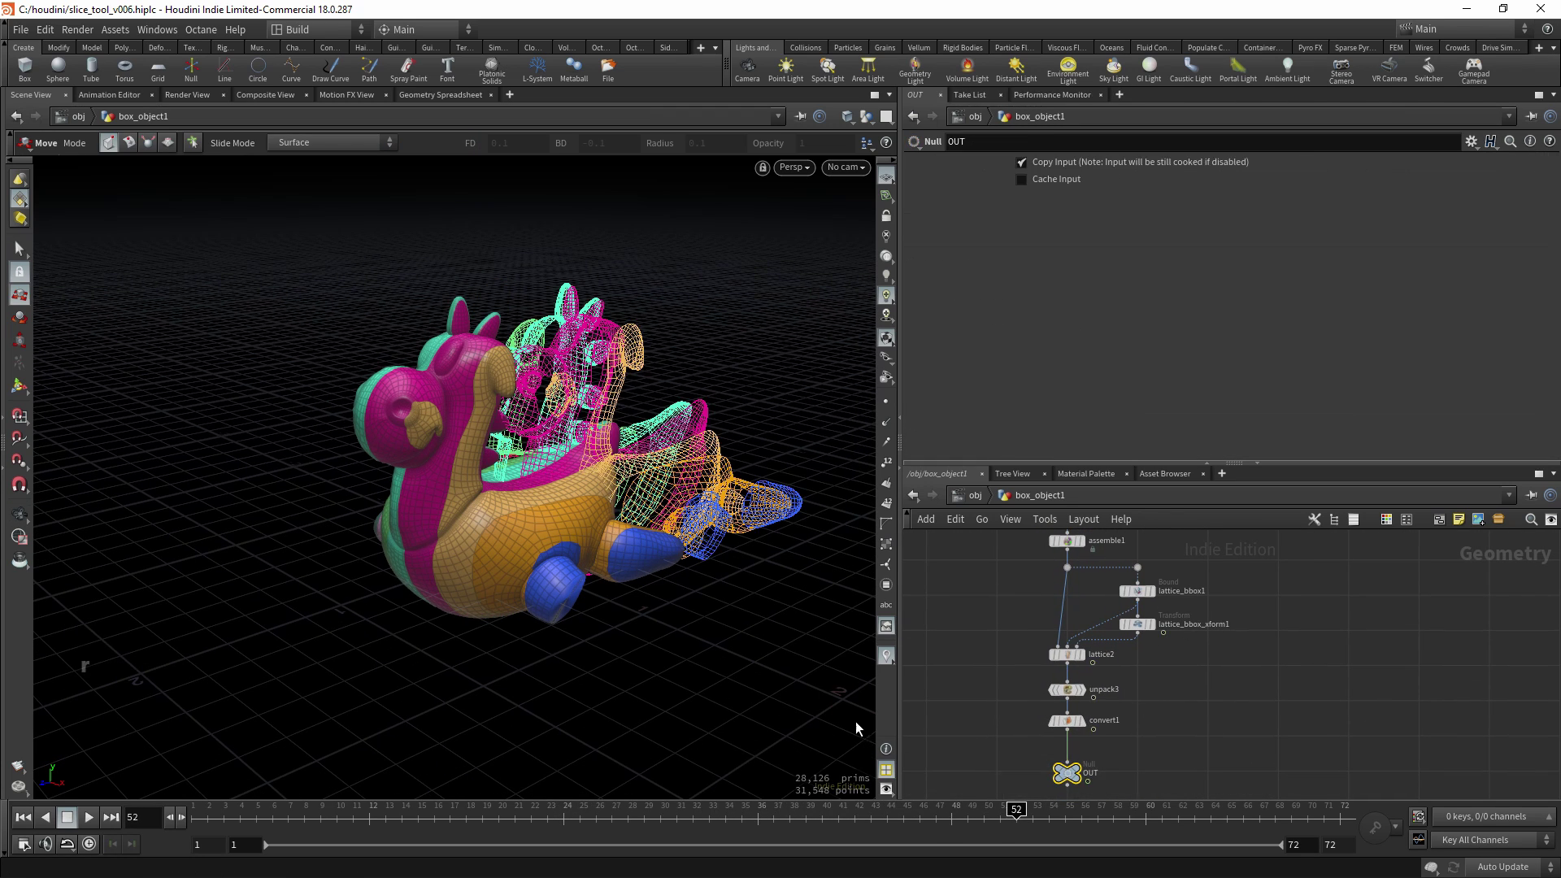
{"action": "left_click_drag", "start_coordinate": [492, 474], "coordinate": [460, 478], "text": "alt"}
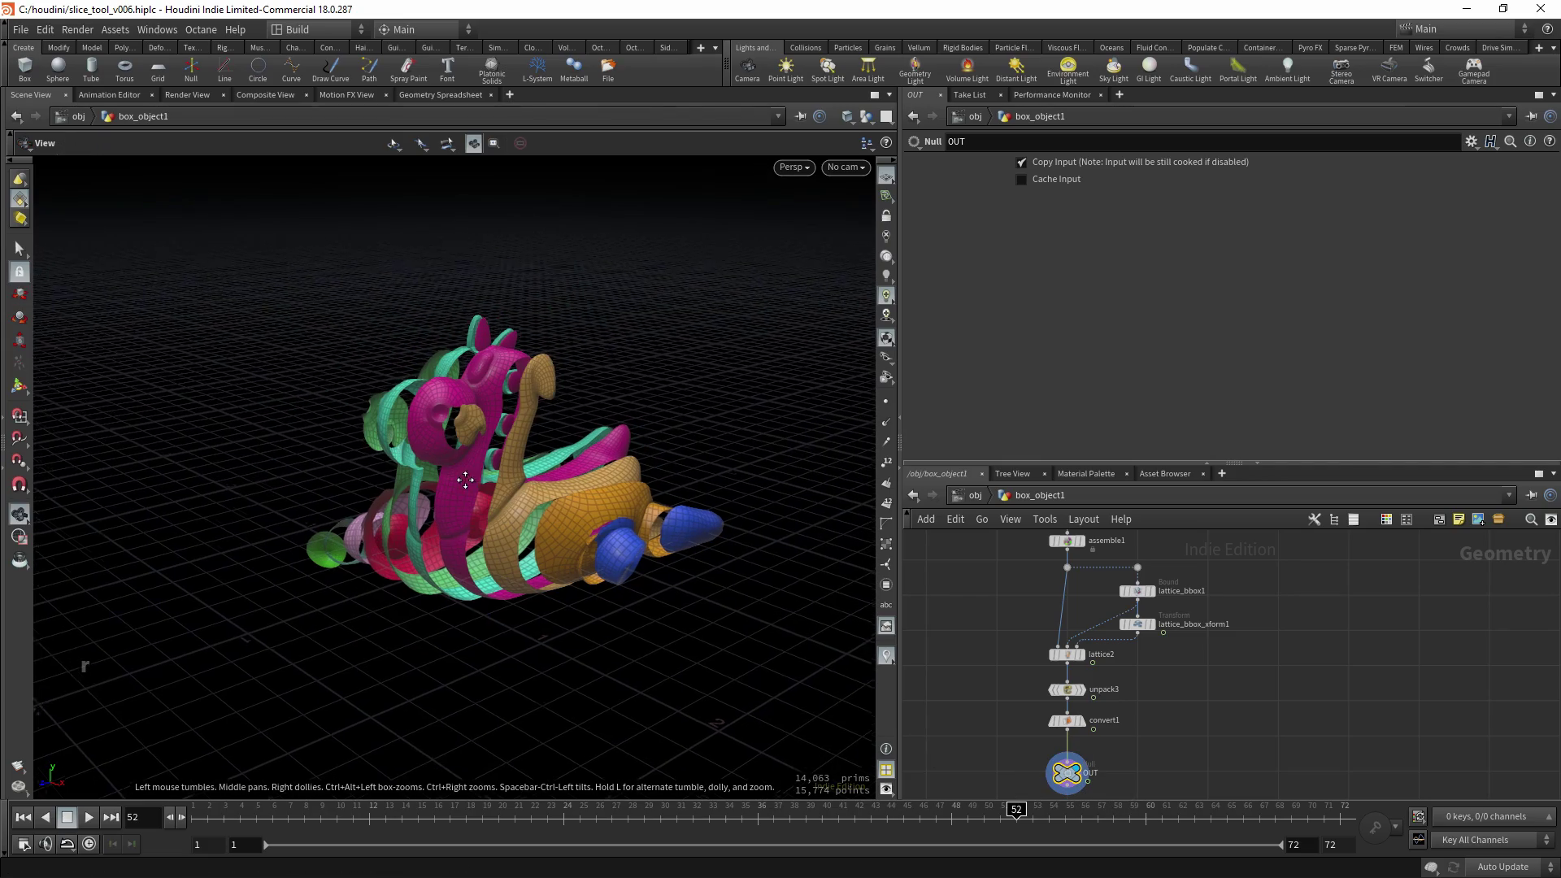
{"action": "right_click_drag", "start_coordinate": [460, 477], "coordinate": [547, 512], "text": "alt"}
{"action": "left_click_drag", "start_coordinate": [547, 513], "coordinate": [425, 582], "text": "alt"}
{"action": "right_click_drag", "start_coordinate": [424, 582], "coordinate": [414, 598], "text": "alt"}
{"action": "left_click_drag", "start_coordinate": [415, 597], "coordinate": [498, 552], "text": "alt"}
Select the H123_Slice node and turn on Cap Cuts to close the open slices.
{"action": "scroll", "coordinate": [990, 660], "scroll_direction": "down", "scroll_amount": 2}
{"action": "middle_click_drag", "start_coordinate": [1040, 556], "coordinate": [986, 779]}
{"action": "scroll", "coordinate": [1031, 634], "scroll_direction": "up", "scroll_amount": 4}
{"action": "left_click", "coordinate": [1064, 638]}
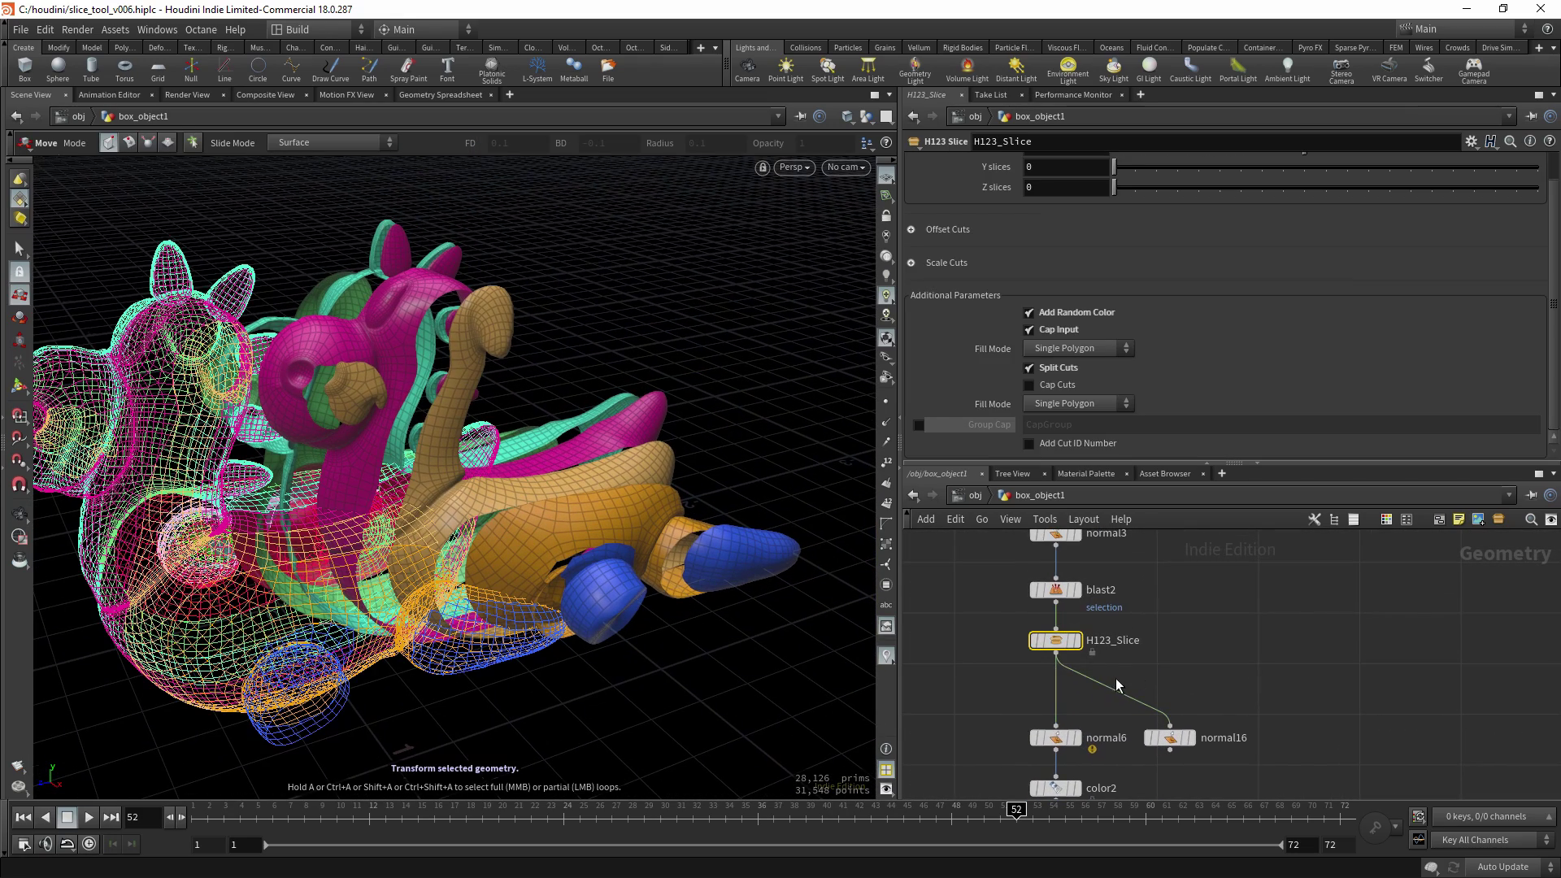
{"action": "left_click", "coordinate": [1058, 392]}
{"action": "right_click", "coordinate": [480, 528]}
{"action": "key", "text": "Escape"}
{"action": "left_click", "coordinate": [958, 634]}
{"action": "left_click_drag", "start_coordinate": [488, 553], "coordinate": [731, 488]}
{"action": "key", "text": "t"}
Try the Triangles fill mode for the cut caps, and set it back to Single Polygon.
{"action": "left_click", "coordinate": [1068, 404]}
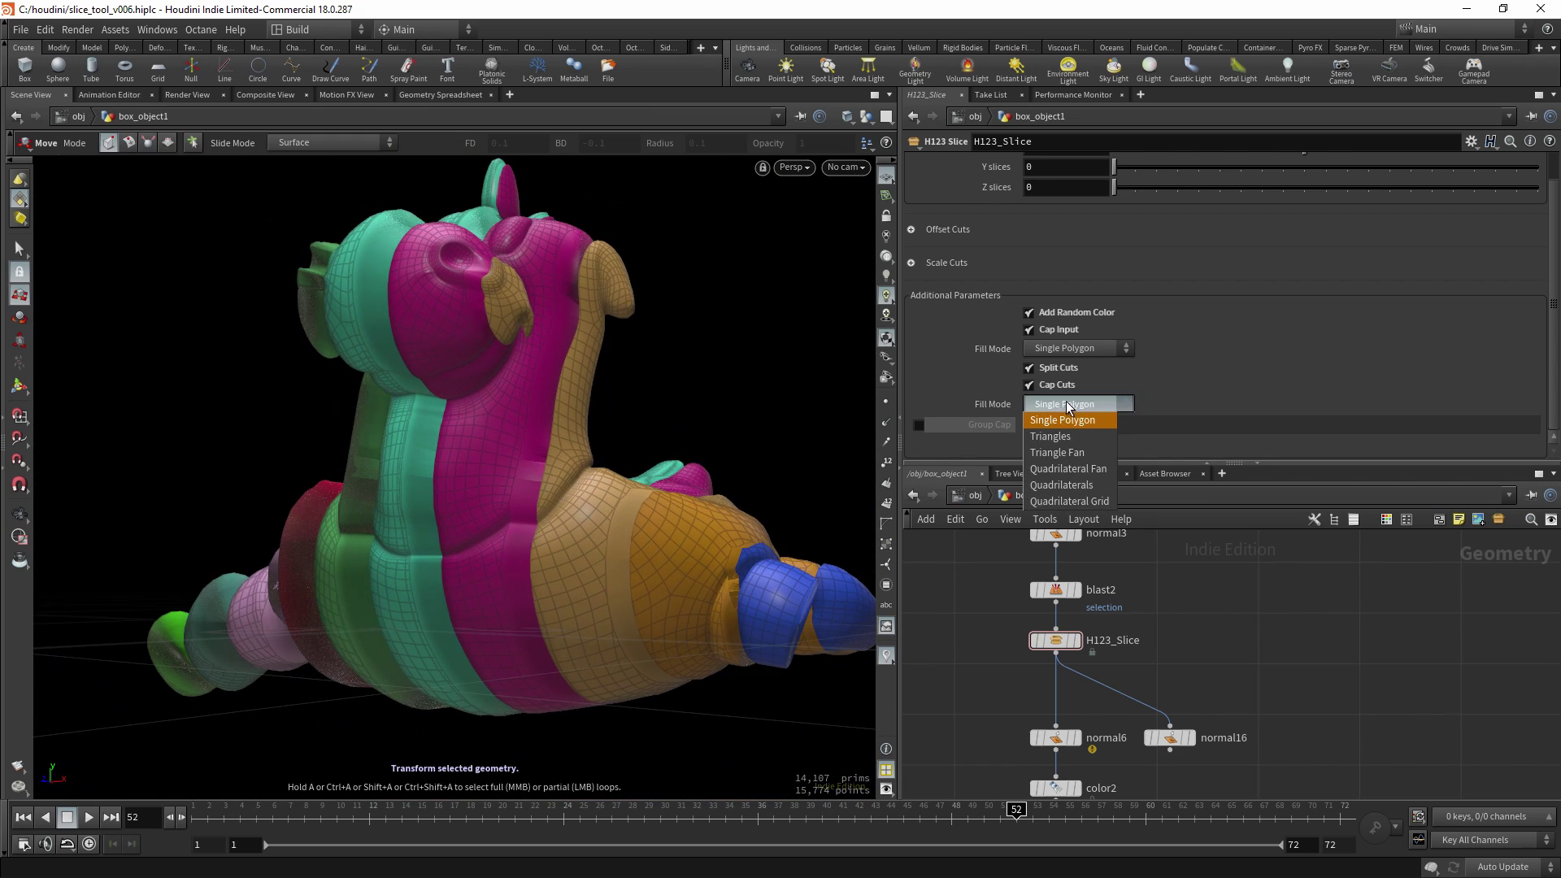
{"action": "left_click", "coordinate": [1067, 439]}
{"action": "scroll", "coordinate": [575, 564], "scroll_direction": "up", "scroll_amount": 3}
{"action": "left_click_drag", "start_coordinate": [575, 564], "coordinate": [570, 496], "text": "alt"}
{"action": "left_click", "coordinate": [1065, 404]}
{"action": "left_click", "coordinate": [1064, 420]}
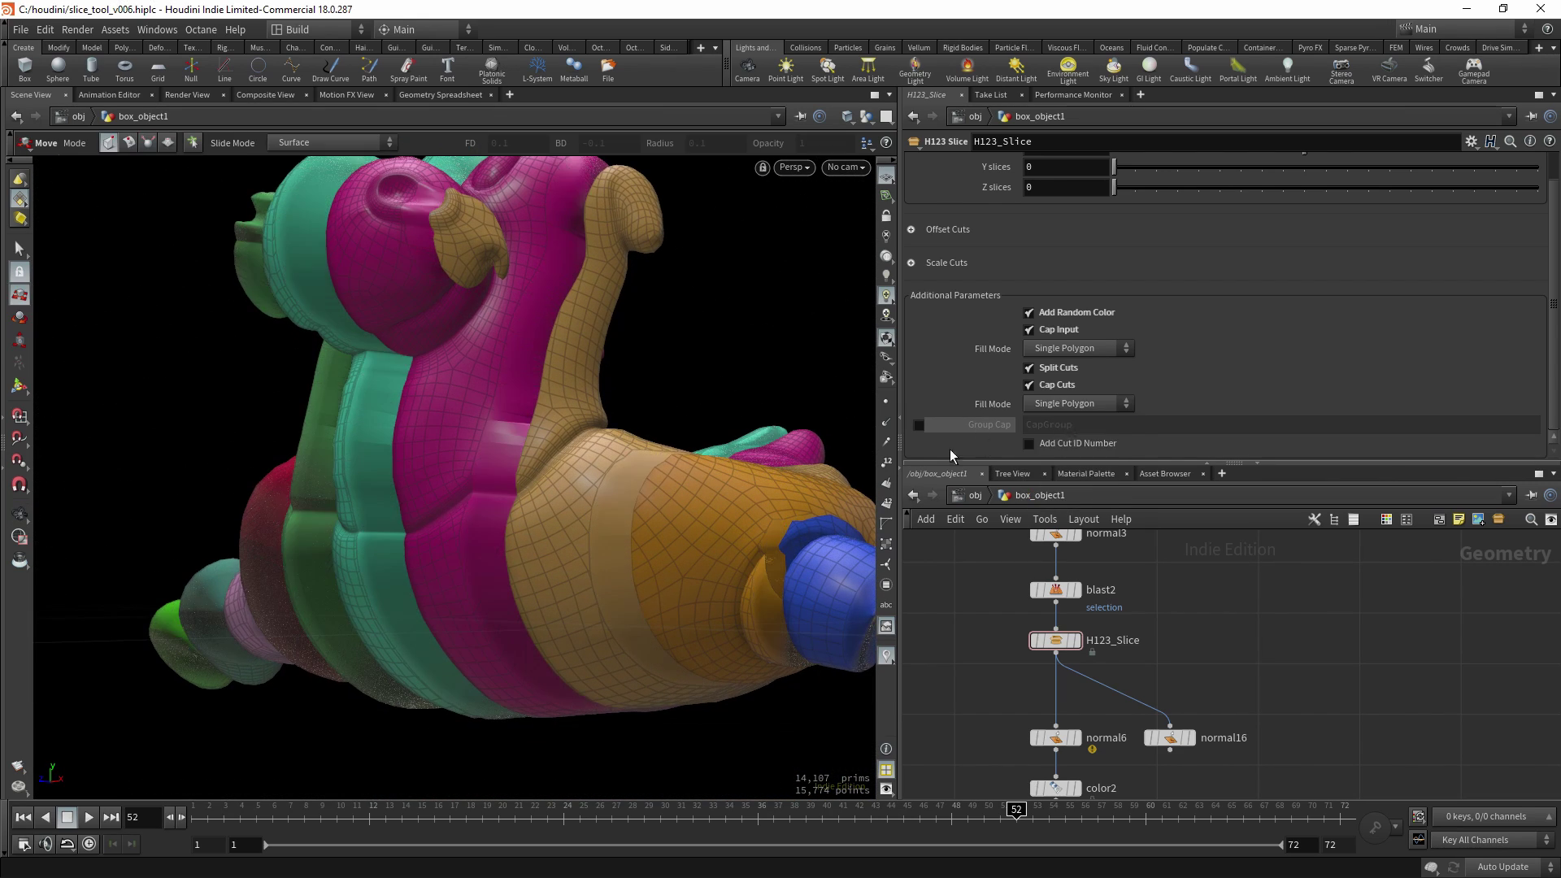
Turn on Group Cap for the slice node with CapGroup as the group name.
{"action": "left_click_drag", "start_coordinate": [697, 516], "coordinate": [634, 569], "text": "alt"}
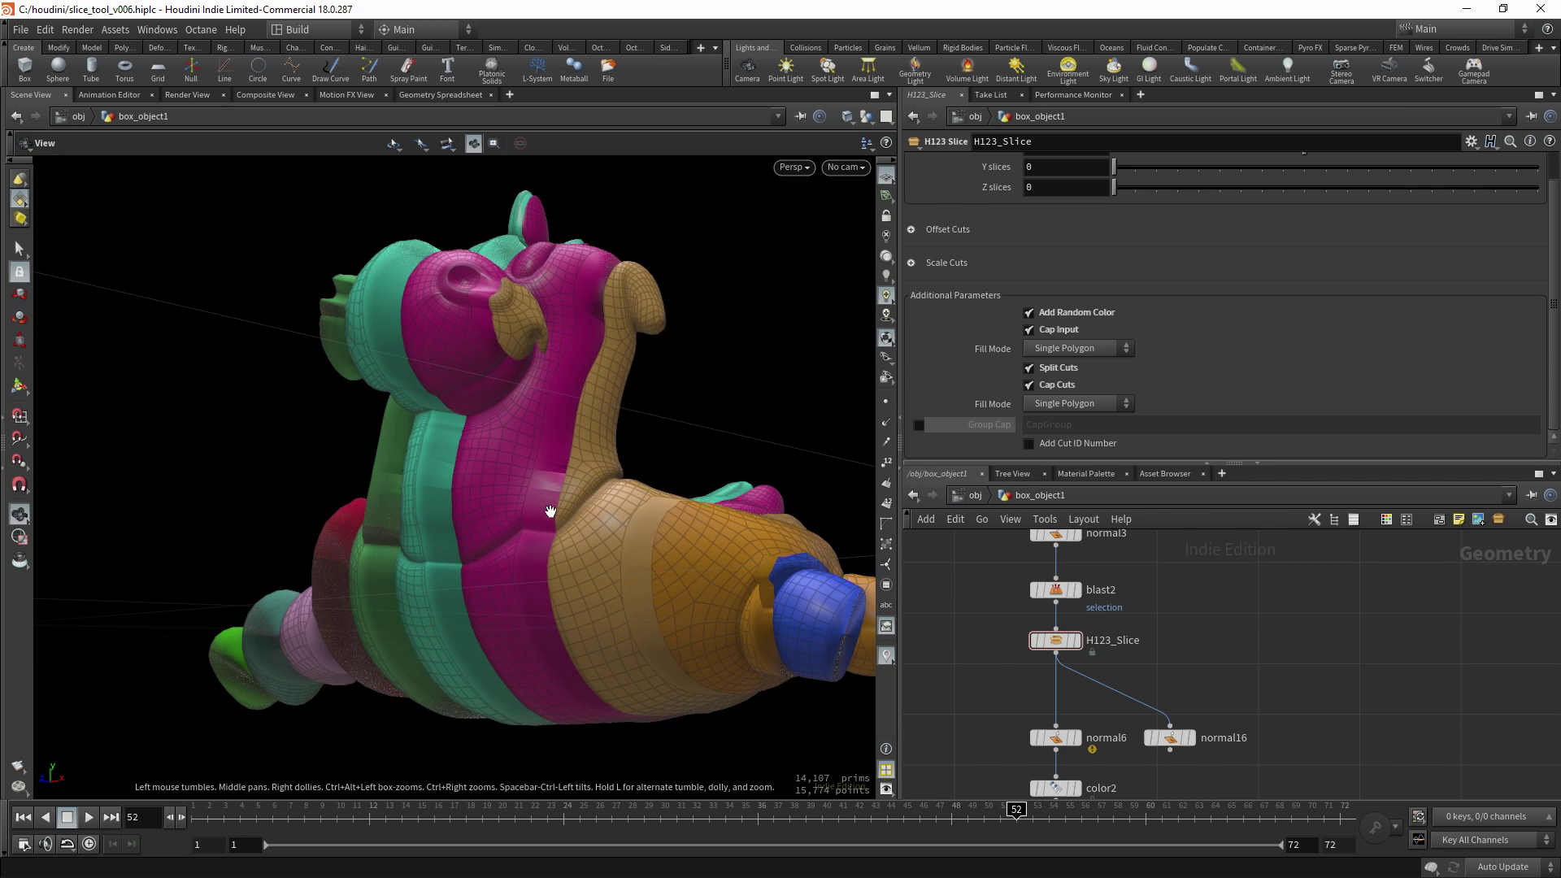
{"action": "left_click_drag", "start_coordinate": [557, 505], "coordinate": [555, 368], "text": "alt"}
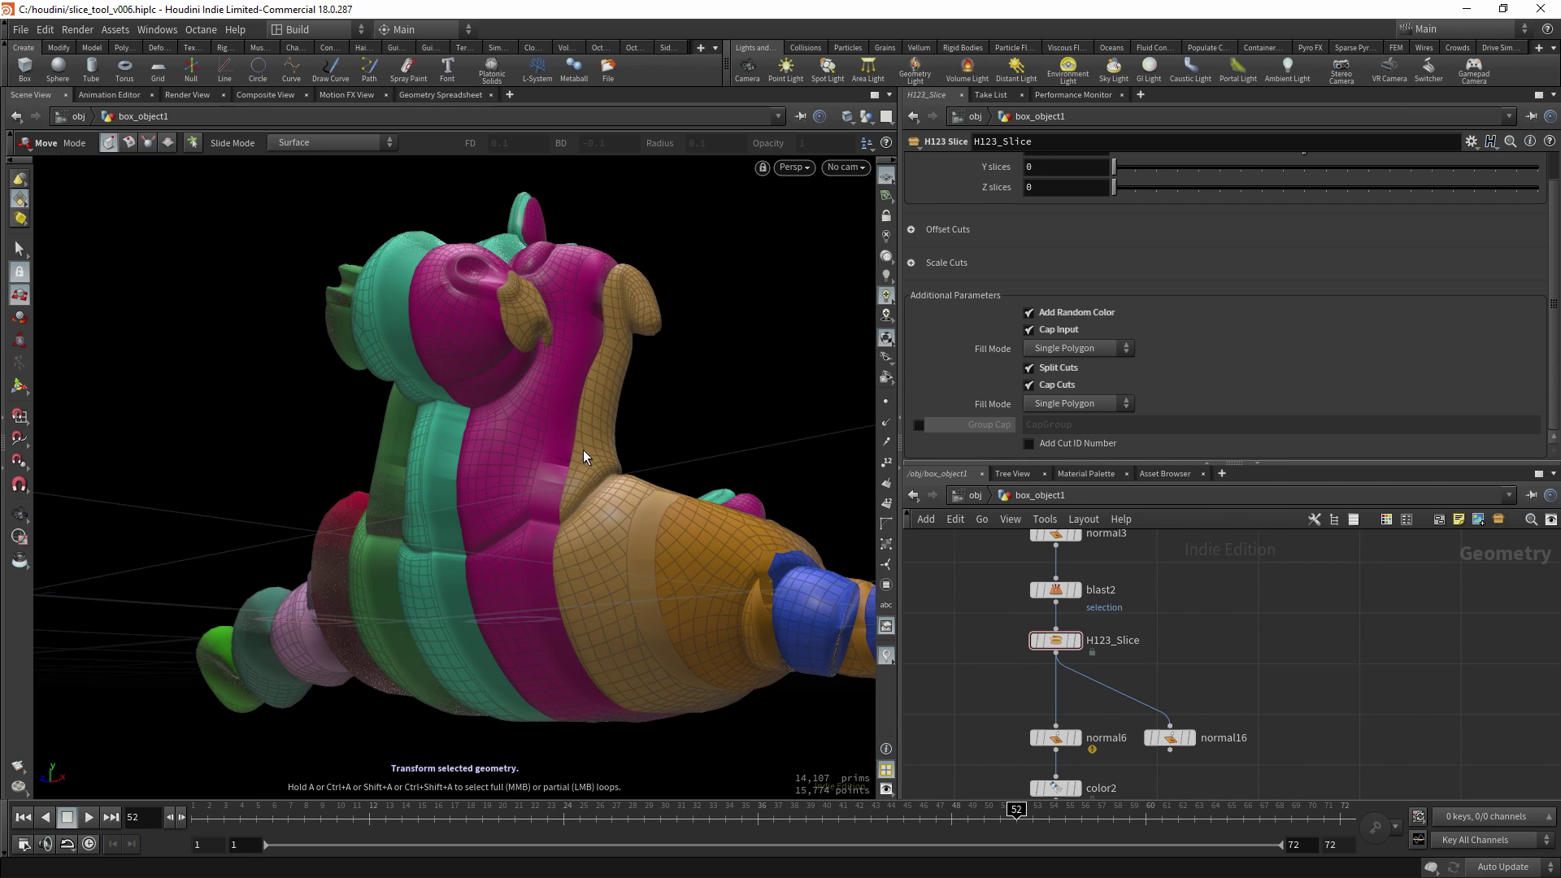
{"action": "left_click_drag", "start_coordinate": [597, 472], "coordinate": [662, 453], "text": "alt"}
{"action": "left_click_drag", "start_coordinate": [564, 412], "coordinate": [579, 563]}
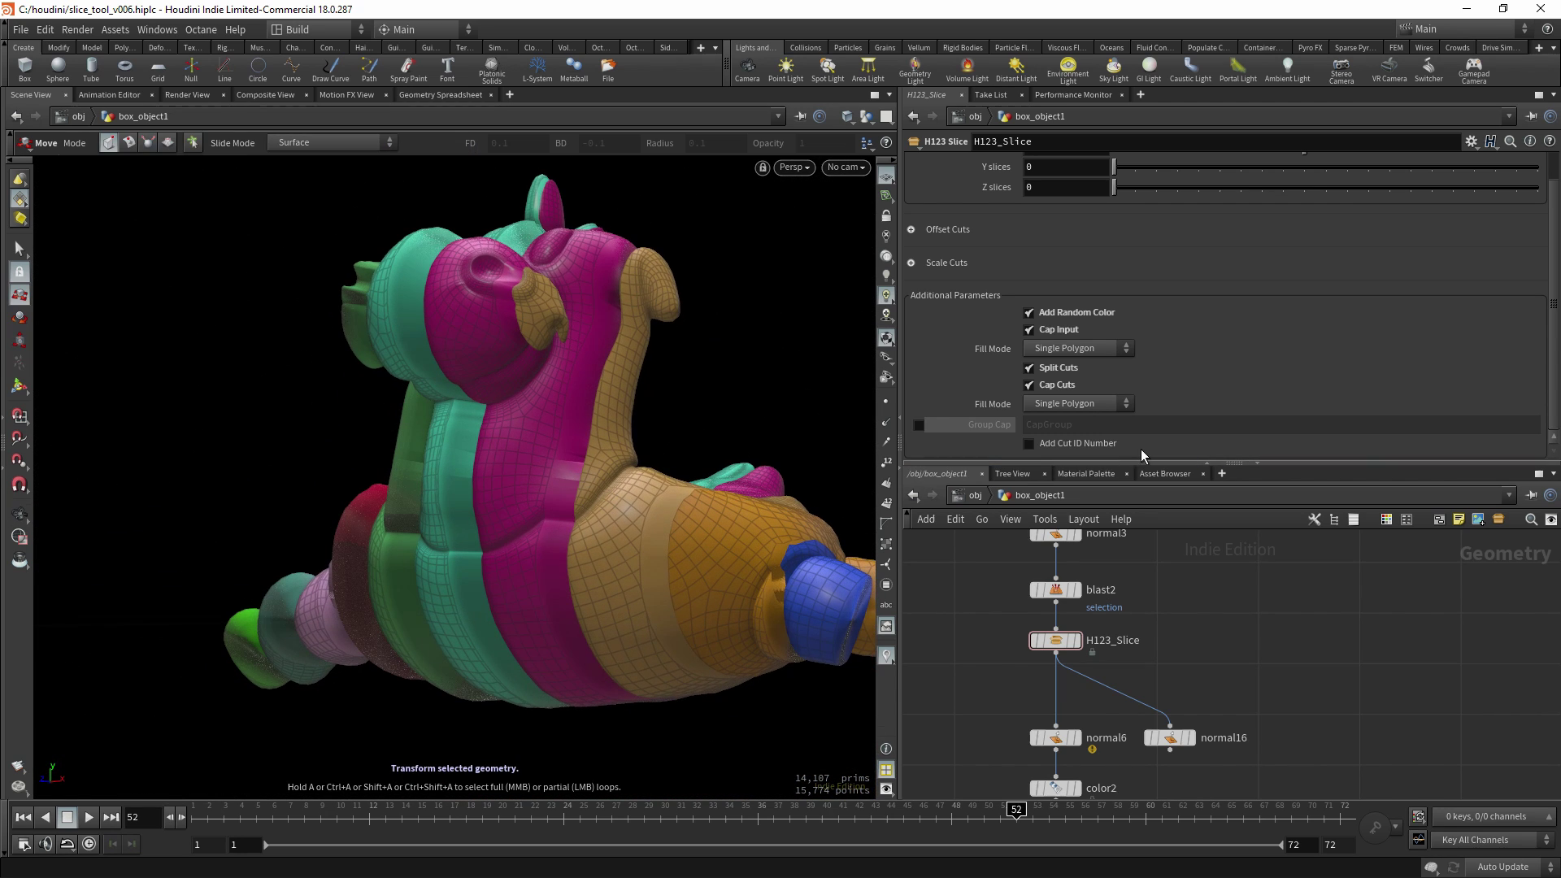
{"action": "left_click", "coordinate": [919, 424]}
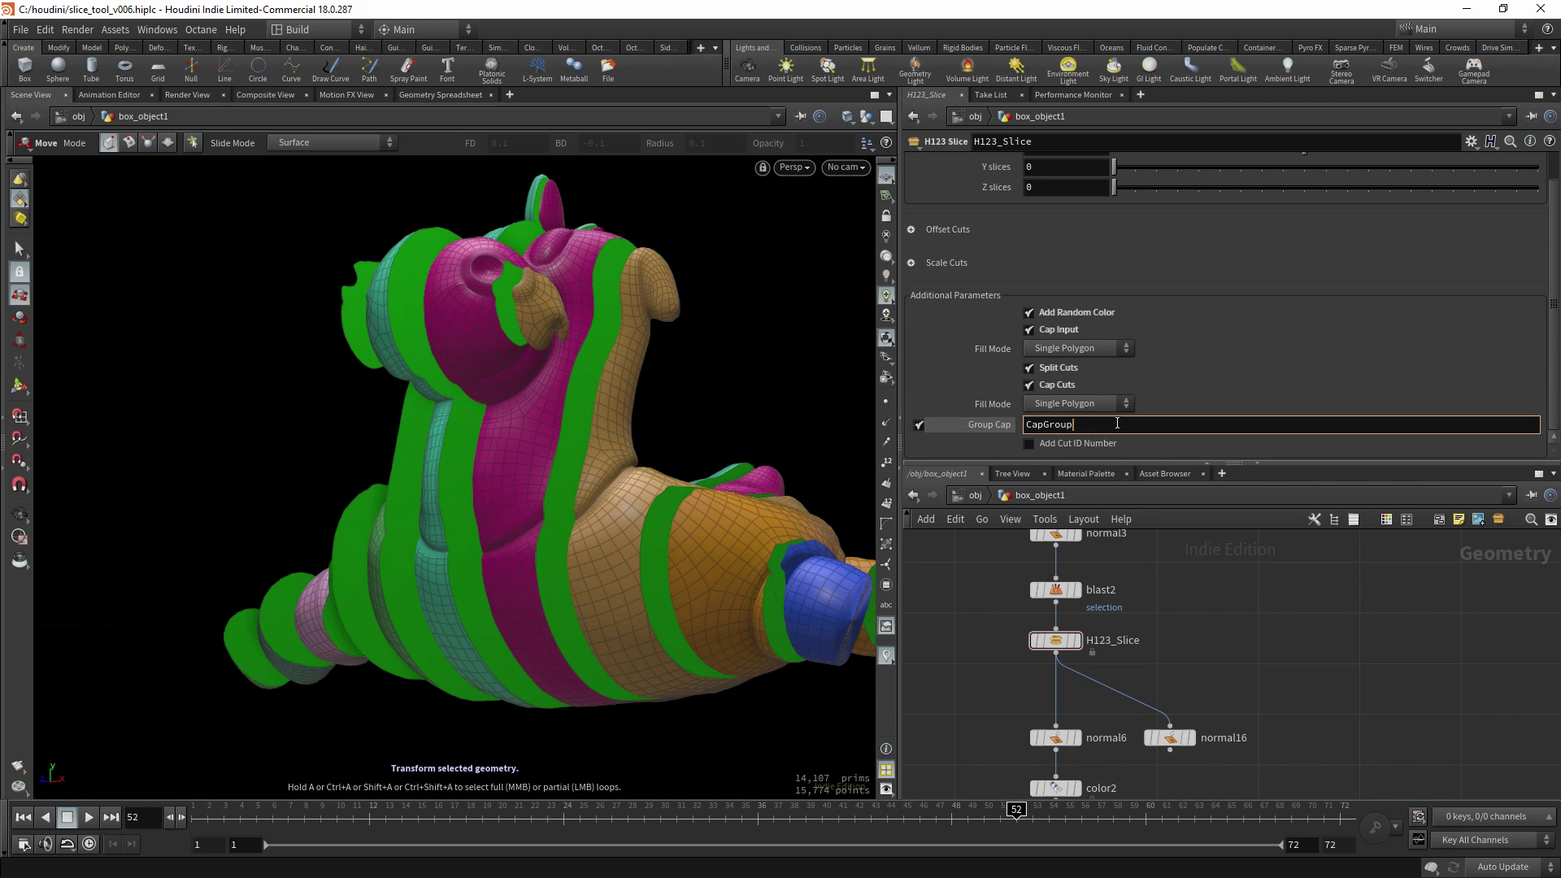
Select and display the normal6 node to show its normals being computed for CapGroup.
{"action": "scroll", "coordinate": [1002, 689], "scroll_direction": "down", "scroll_amount": 1}
{"action": "middle_click_drag", "start_coordinate": [1002, 689], "coordinate": [999, 610]}
{"action": "left_click_drag", "start_coordinate": [986, 619], "coordinate": [1056, 665]}
{"action": "key", "text": "r"}
{"action": "left_click_drag", "start_coordinate": [592, 564], "coordinate": [745, 606], "text": "alt"}
{"action": "right_click_drag", "start_coordinate": [746, 607], "coordinate": [596, 582], "text": "alt"}
{"action": "left_click_drag", "start_coordinate": [596, 582], "coordinate": [673, 596], "text": "alt"}
{"action": "key", "text": "t"}
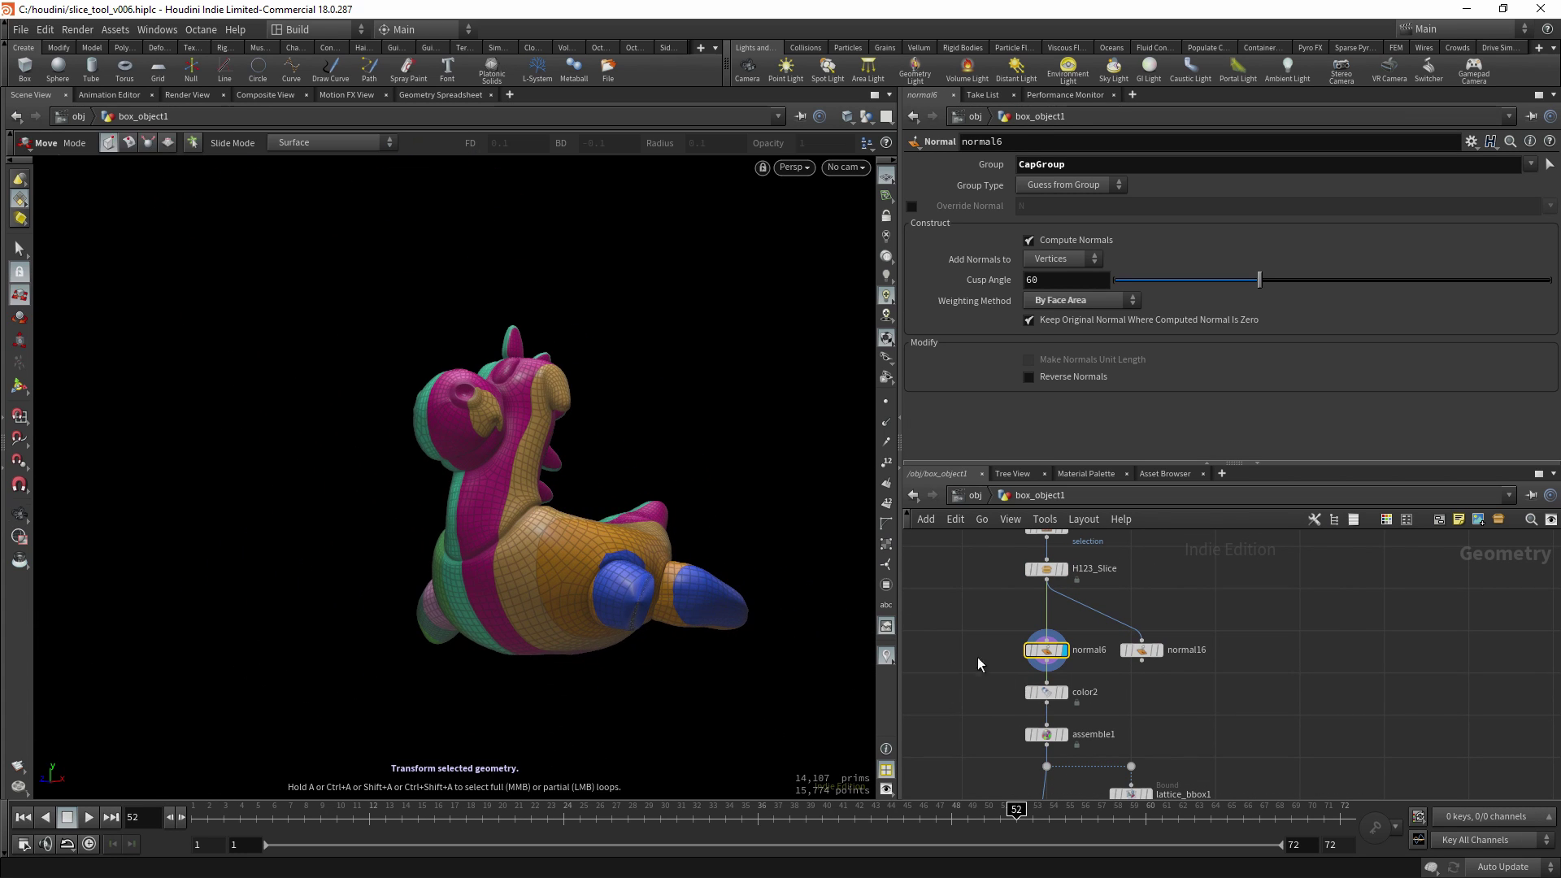
Select and display the color2 node to show its green color assigned to CapGroup.
{"action": "left_click", "coordinate": [1044, 650]}
{"action": "middle_click_drag", "start_coordinate": [1074, 675], "coordinate": [1079, 649]}
{"action": "left_click_drag", "start_coordinate": [993, 653], "coordinate": [1099, 688]}
{"action": "key", "text": "r"}
{"action": "right_click_drag", "start_coordinate": [485, 531], "coordinate": [526, 545], "text": "alt"}
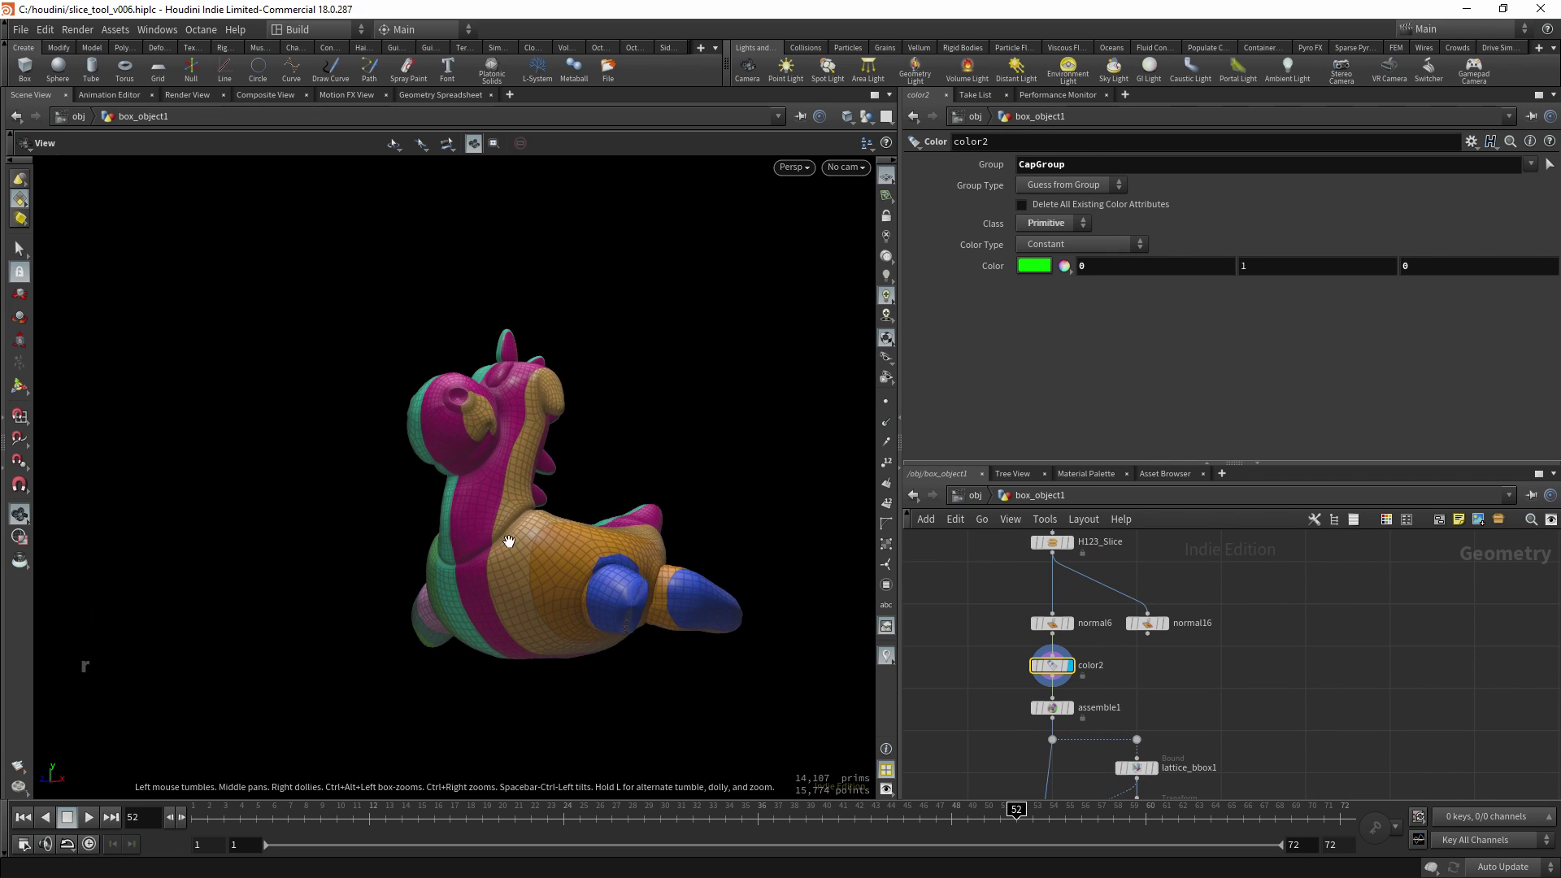
{"action": "scroll", "coordinate": [527, 545], "scroll_direction": "up", "scroll_amount": 3}
{"action": "key", "text": "t"}
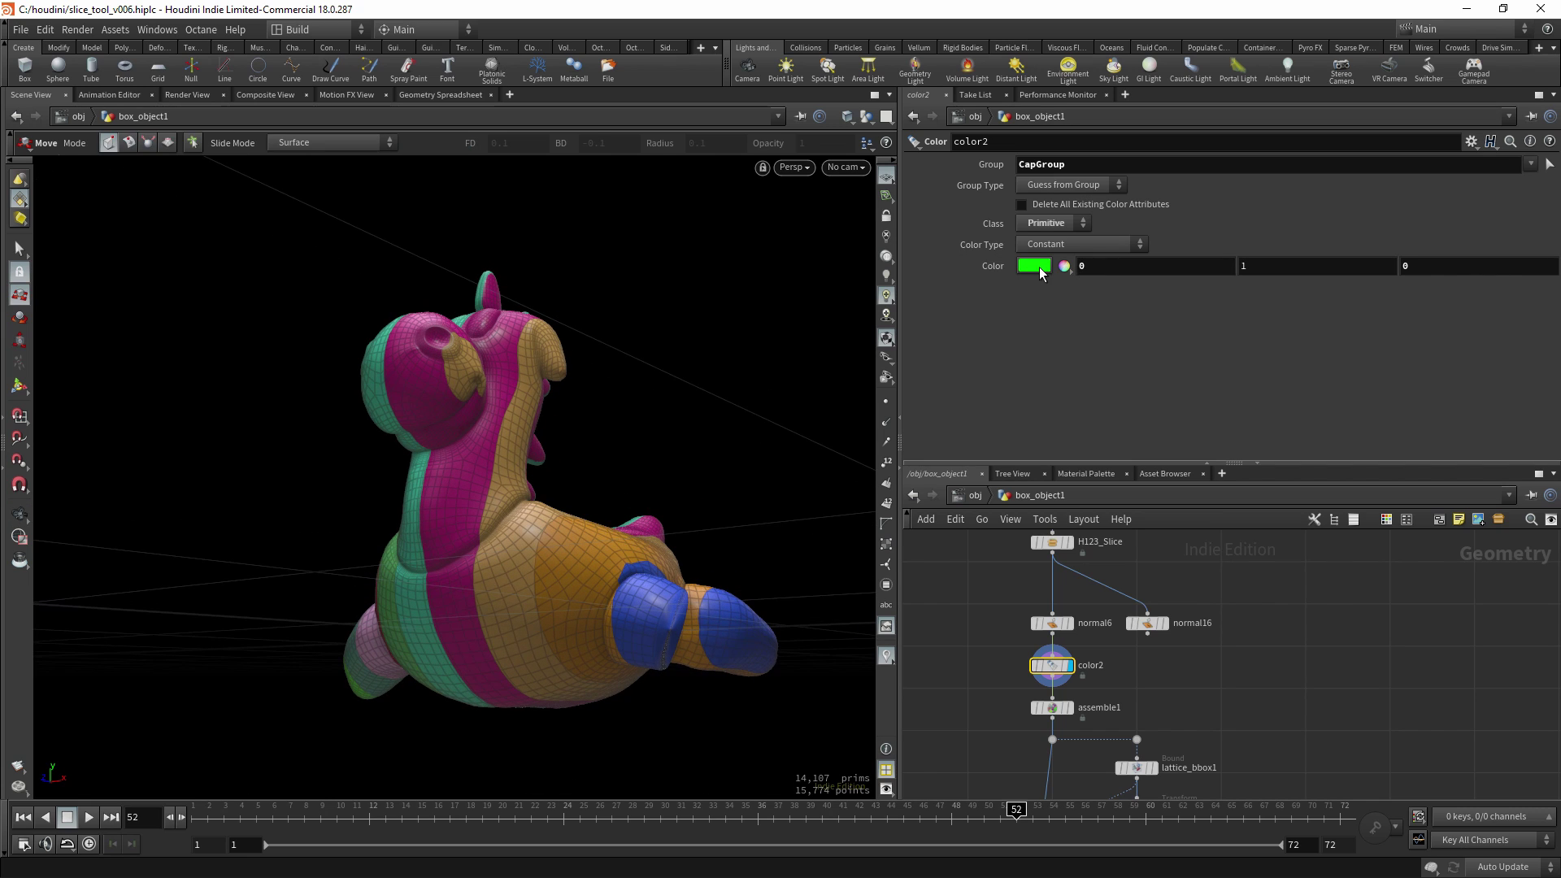
{"action": "middle_click_drag", "start_coordinate": [603, 523], "coordinate": [608, 493], "text": "alt"}
Display the OUT node and examine the green caps on the separated slices.
{"action": "middle_click_drag", "start_coordinate": [1008, 735], "coordinate": [1011, 593]}
{"action": "scroll", "coordinate": [1026, 732], "scroll_direction": "down", "scroll_amount": 3}
{"action": "left_click_drag", "start_coordinate": [1028, 650], "coordinate": [1097, 709]}
{"action": "key", "text": "r"}
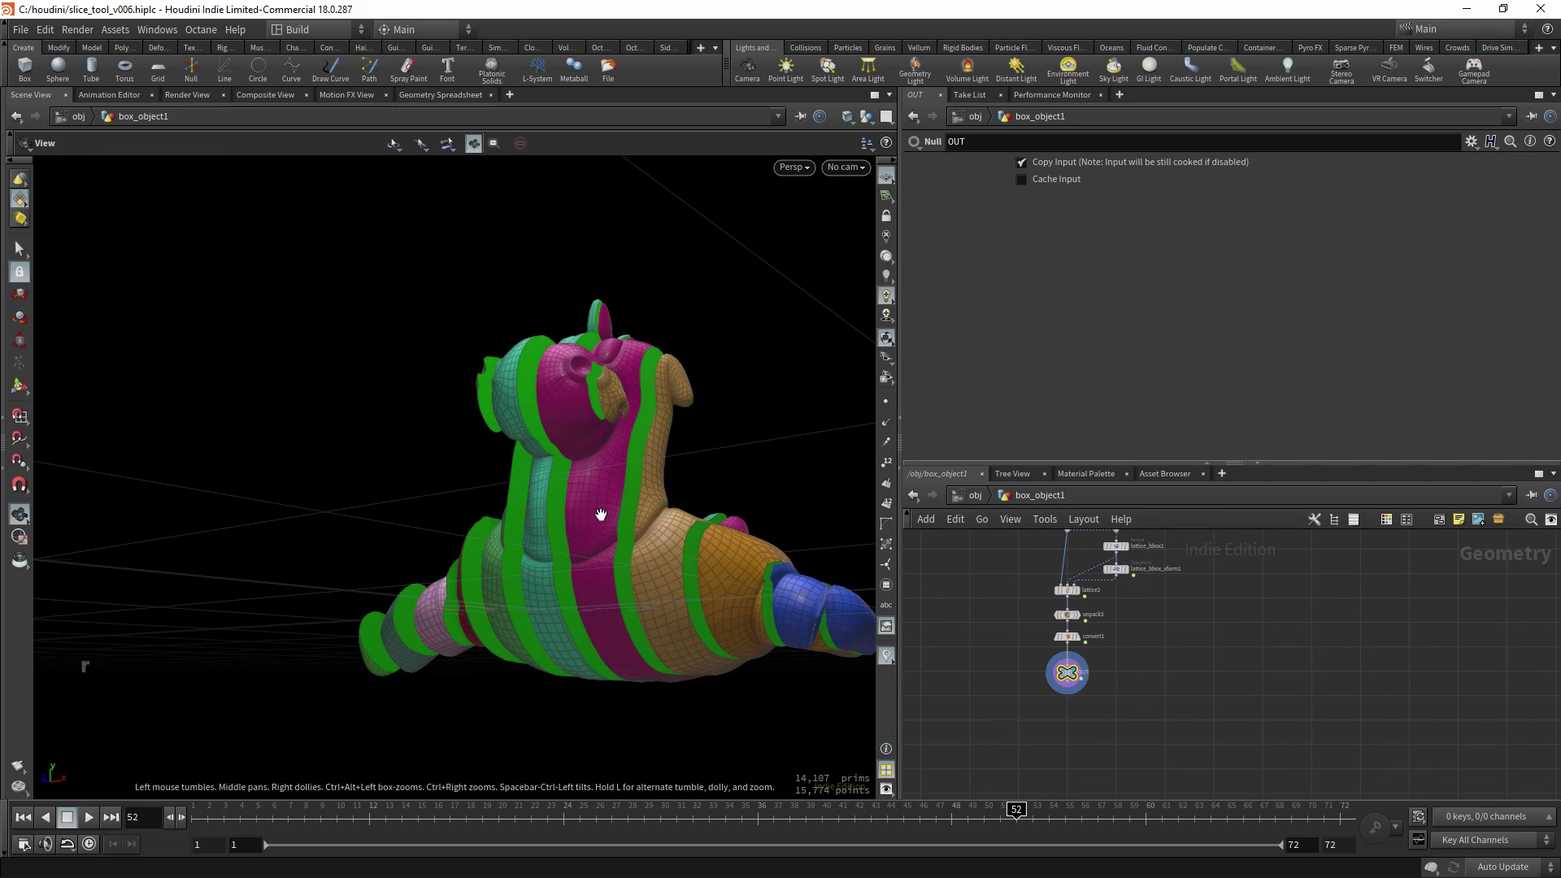
{"action": "middle_click_drag", "start_coordinate": [600, 515], "coordinate": [528, 508], "text": "alt"}
{"action": "right_click_drag", "start_coordinate": [528, 508], "coordinate": [664, 545], "text": "alt"}
{"action": "left_click_drag", "start_coordinate": [664, 544], "coordinate": [720, 520]}
{"action": "left_click_drag", "start_coordinate": [719, 521], "coordinate": [732, 532], "text": "alt"}
Turn on Add Cut ID Number for the H123_Slice node and display that node.
{"action": "scroll", "coordinate": [1014, 582], "scroll_direction": "down", "scroll_amount": 2}
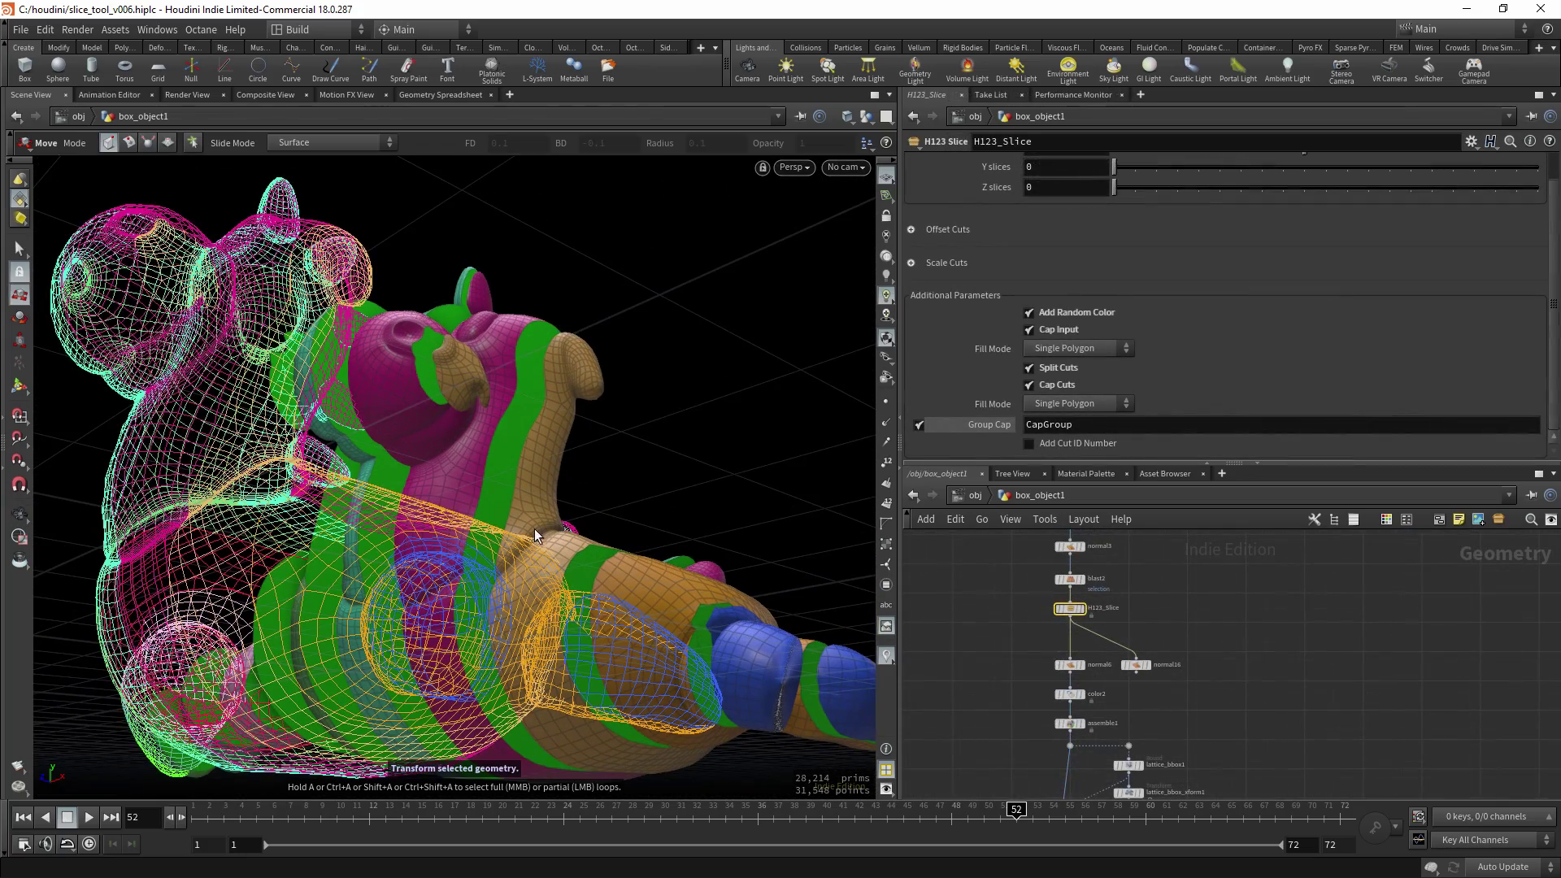
{"action": "key", "text": "Escape"}
{"action": "left_click_drag", "start_coordinate": [535, 534], "coordinate": [683, 565]}
{"action": "key", "text": "t"}
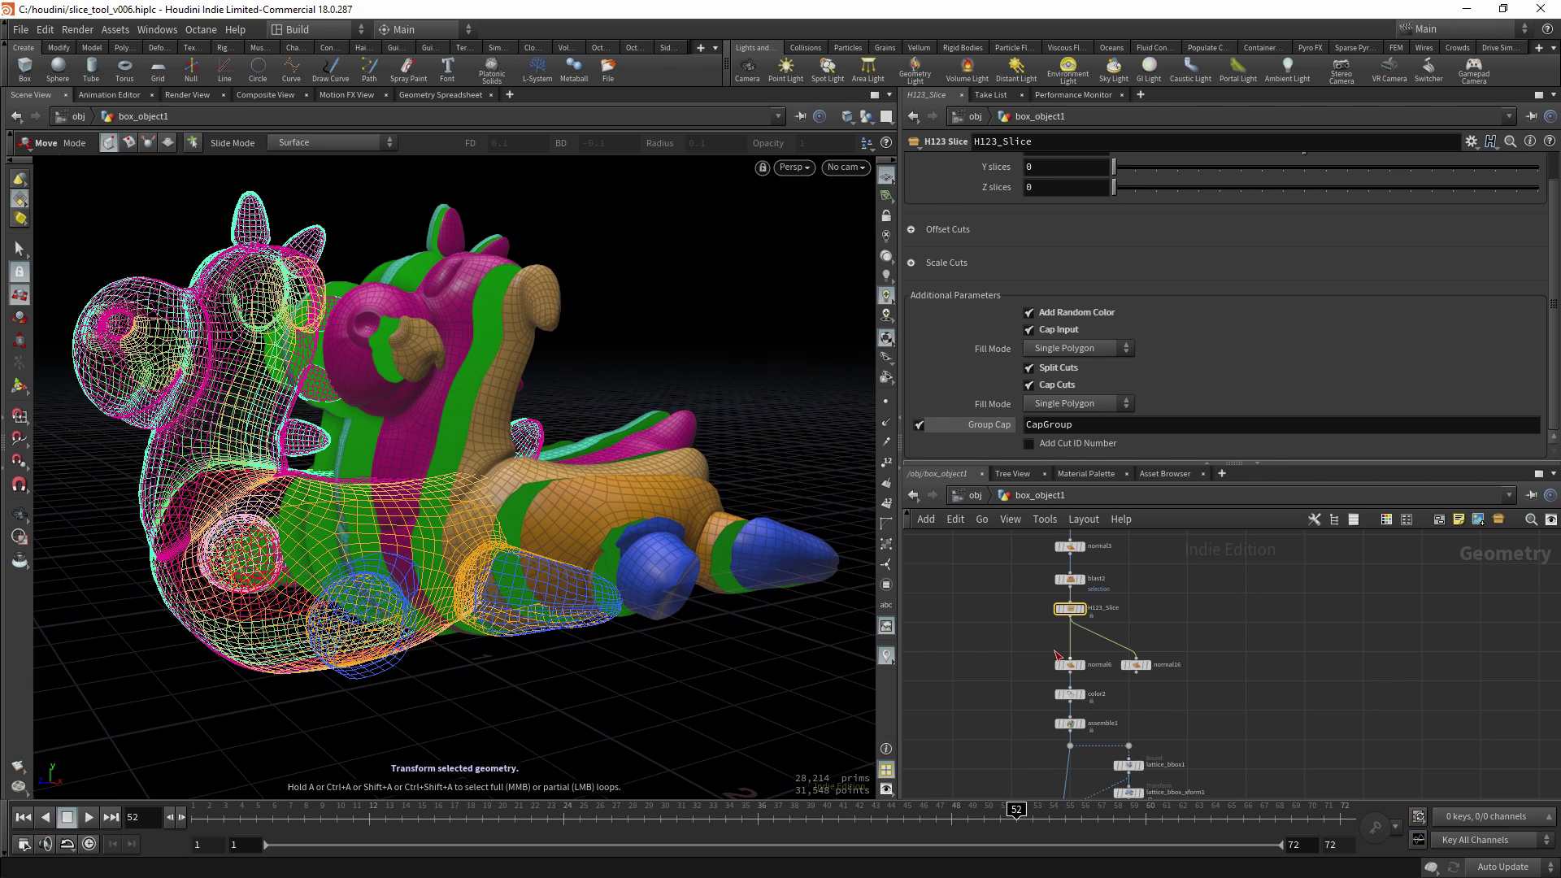
{"action": "left_click", "coordinate": [1078, 444]}
{"action": "middle_click_drag", "start_coordinate": [981, 638], "coordinate": [979, 665]}
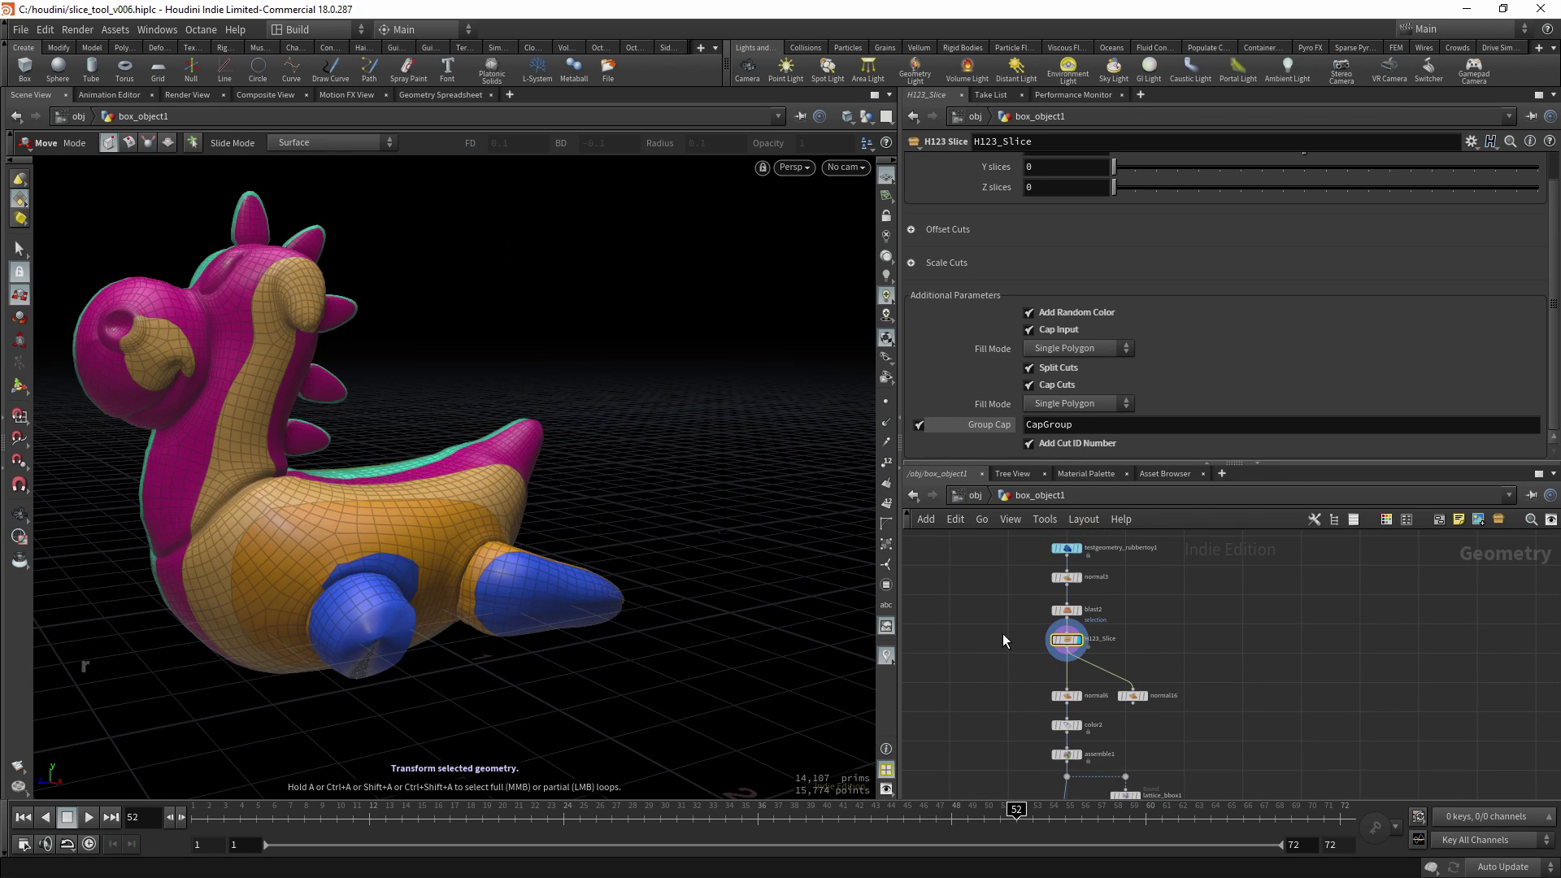
Turn off Geometry Color in the viewport's material display options.
{"action": "middle_click_drag", "start_coordinate": [446, 457], "coordinate": [531, 490], "text": "alt"}
{"action": "right_click", "coordinate": [884, 336]}
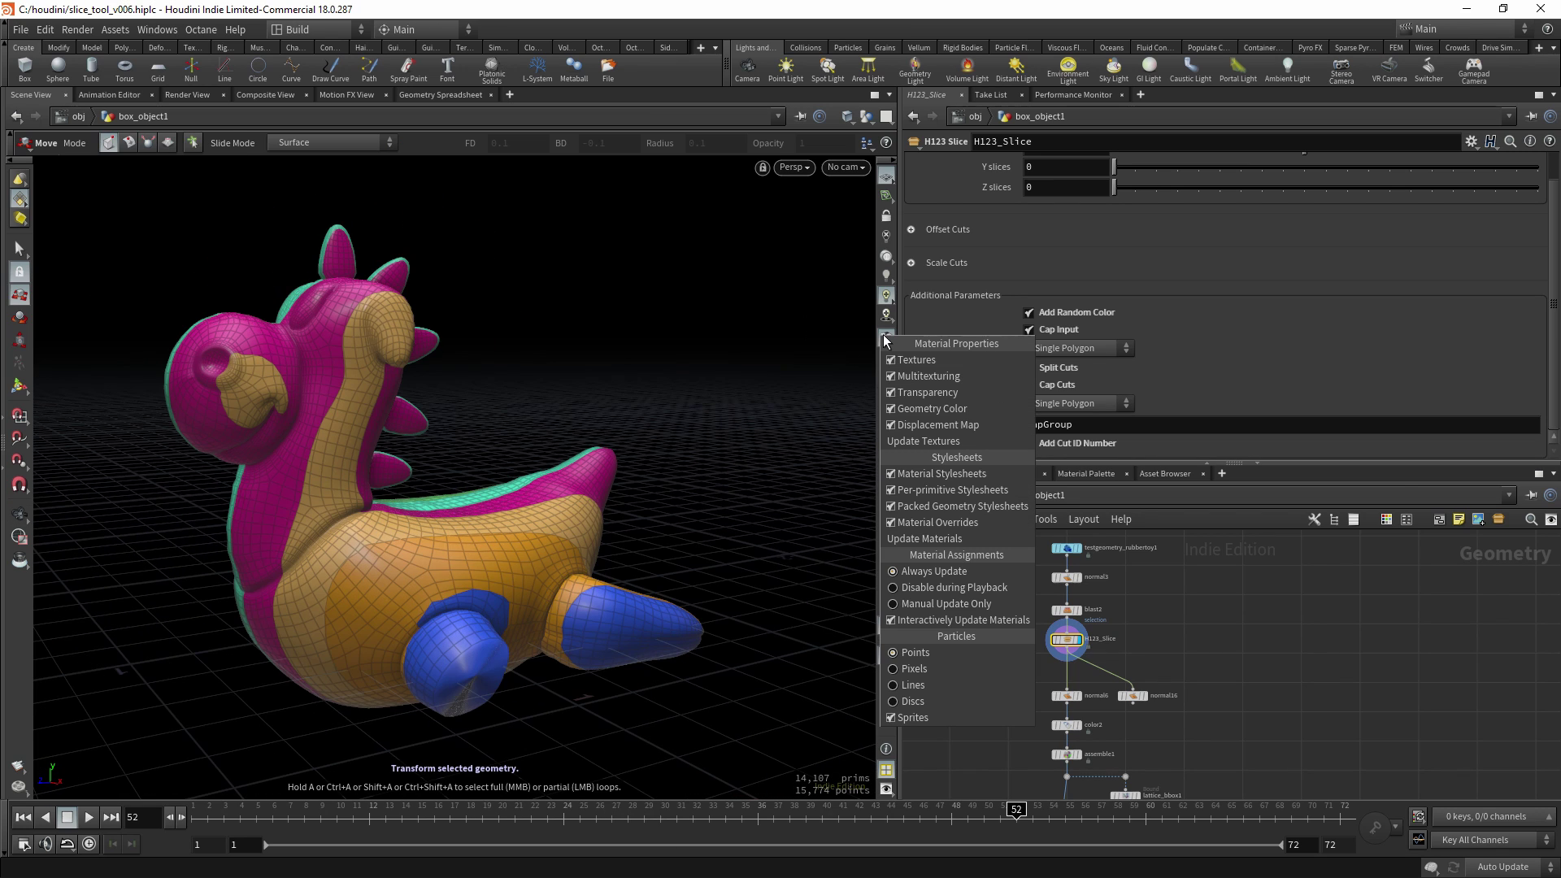
{"action": "left_click", "coordinate": [934, 408]}
{"action": "left_click_drag", "start_coordinate": [520, 465], "coordinate": [561, 488], "text": "alt"}
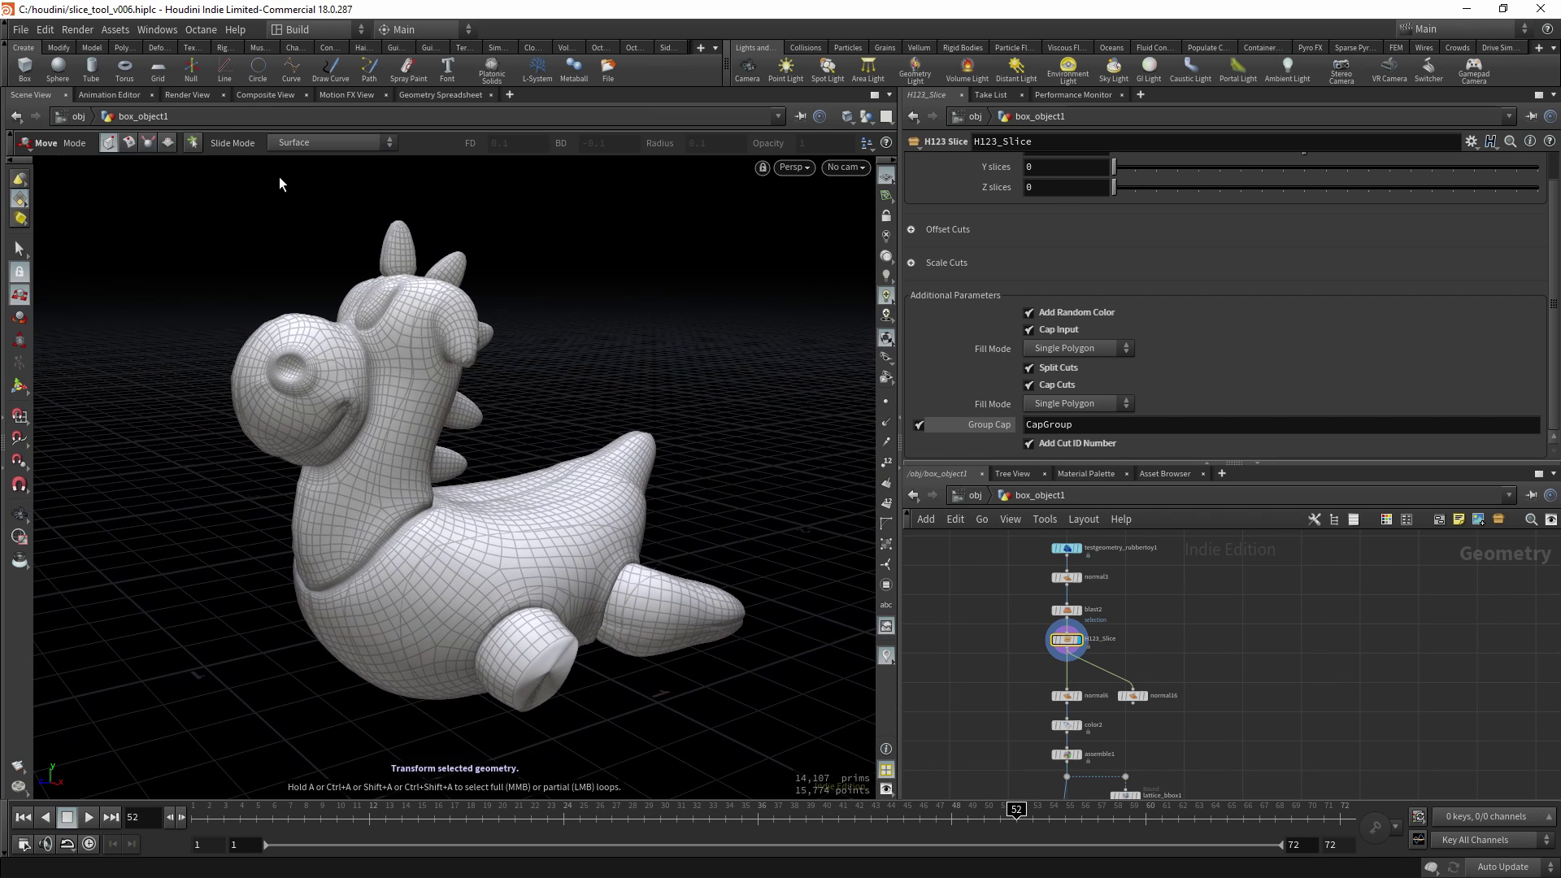
Turn on group selection and list the toy's pieces by the cutID attribute.
{"action": "key", "text": "s"}
{"action": "left_click", "coordinate": [427, 144]}
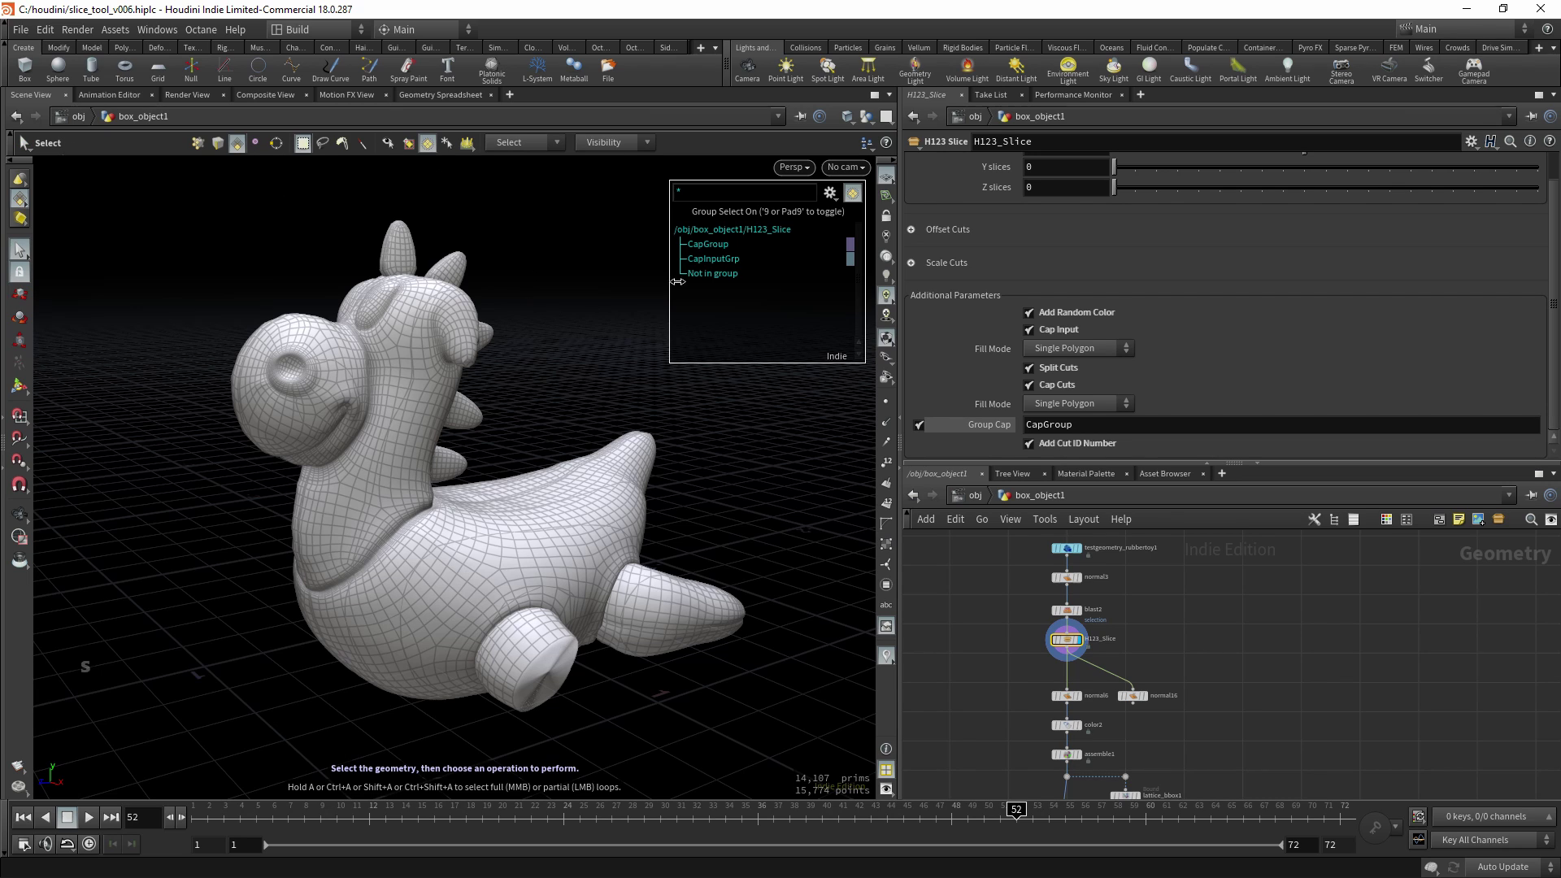
{"action": "type", "text": "*"}
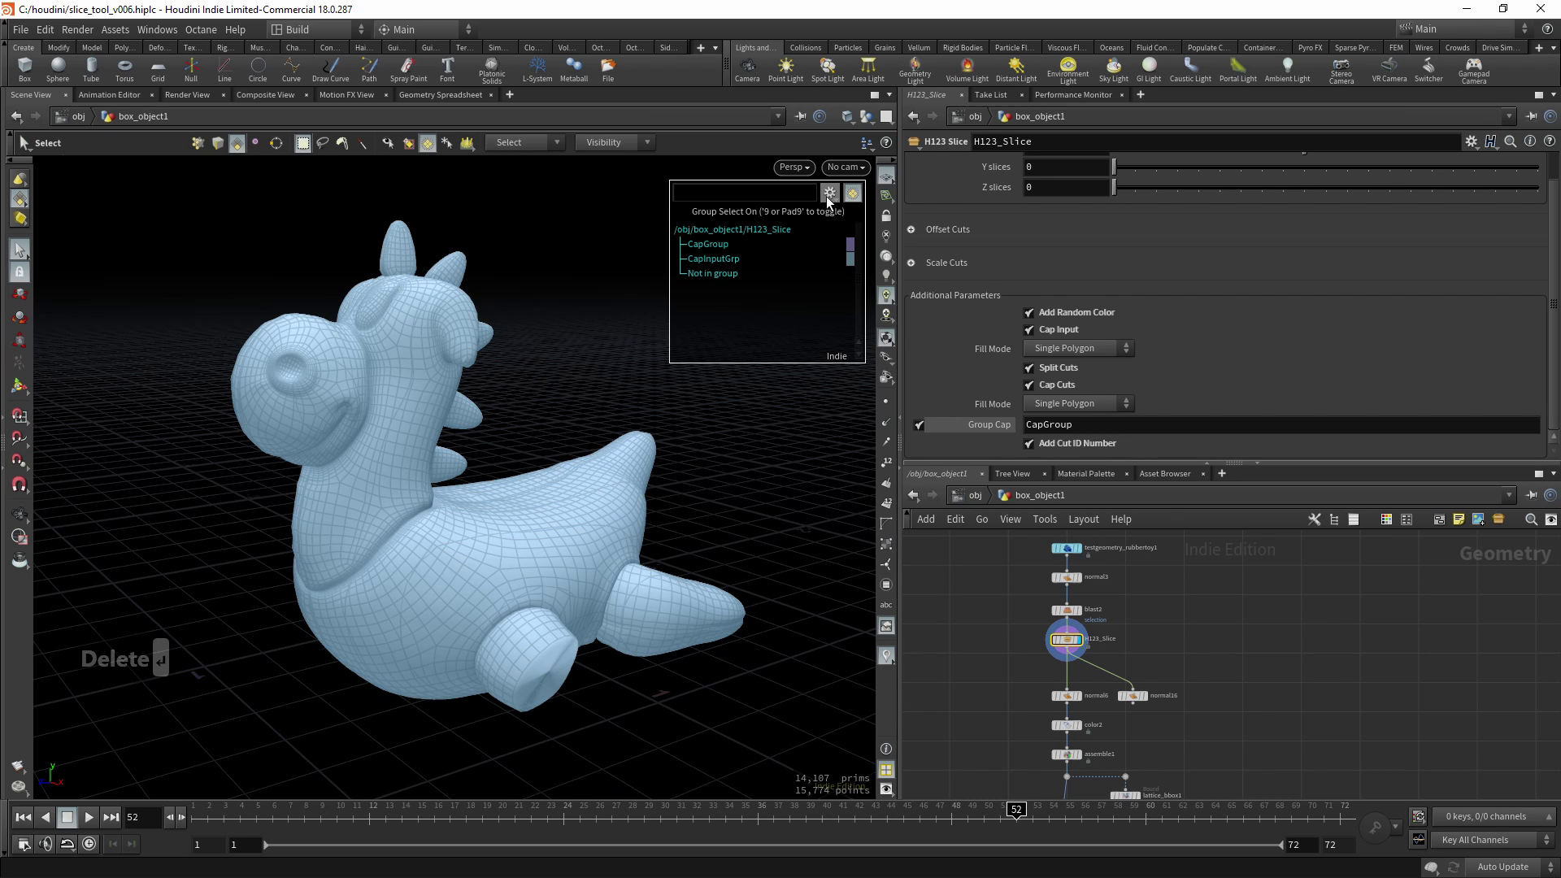
{"action": "left_click", "coordinate": [829, 194]}
{"action": "mouse_move", "coordinate": [888, 490]}
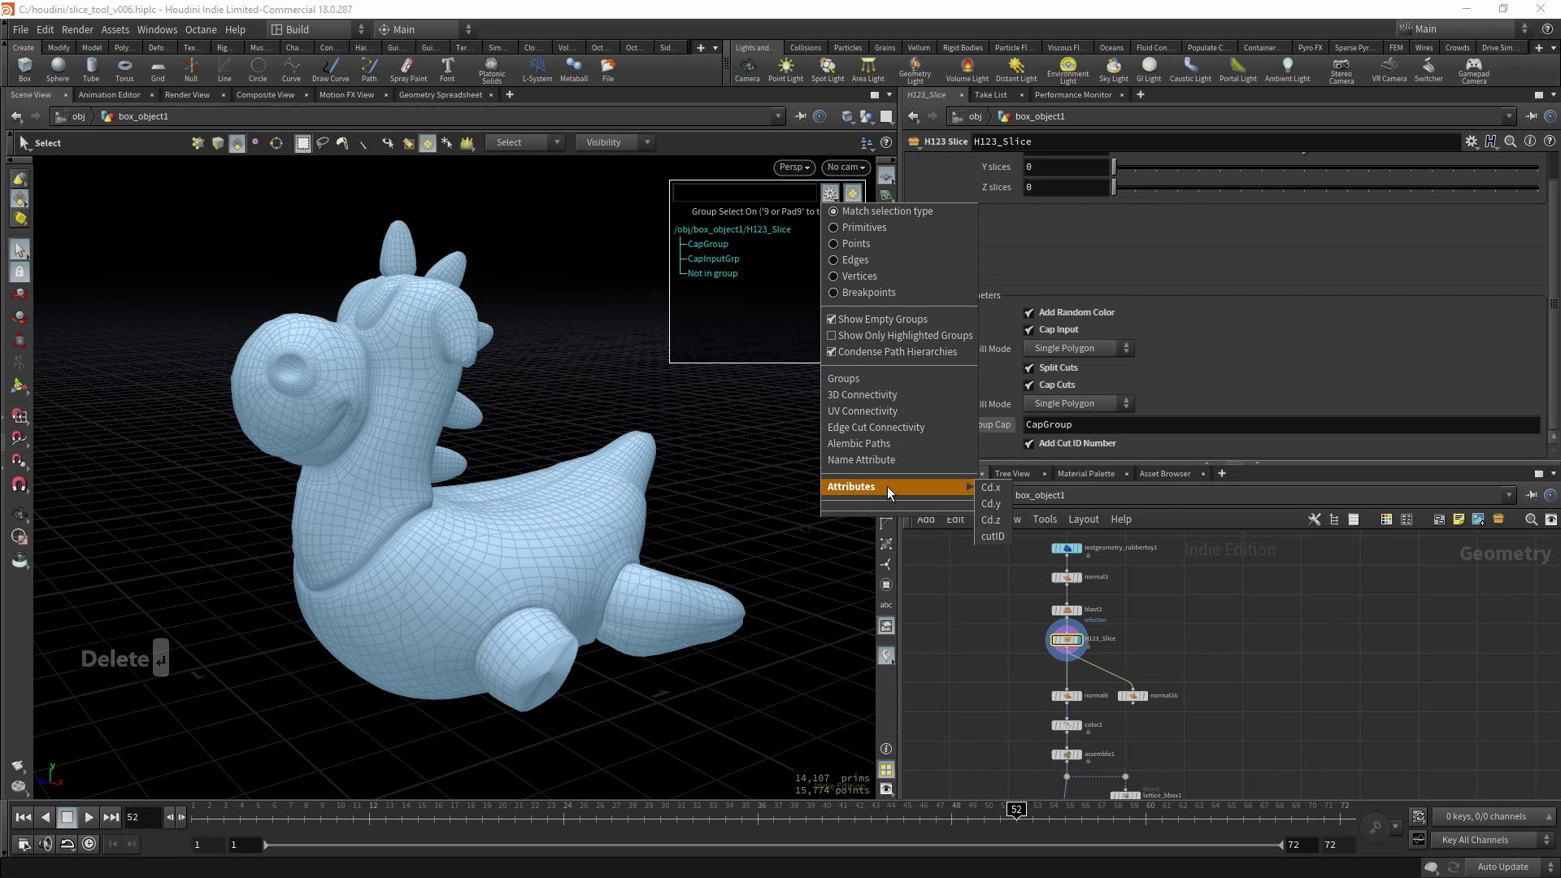
{"action": "left_click", "coordinate": [994, 537]}
{"action": "left_click_drag", "start_coordinate": [504, 534], "coordinate": [523, 516], "text": "alt"}
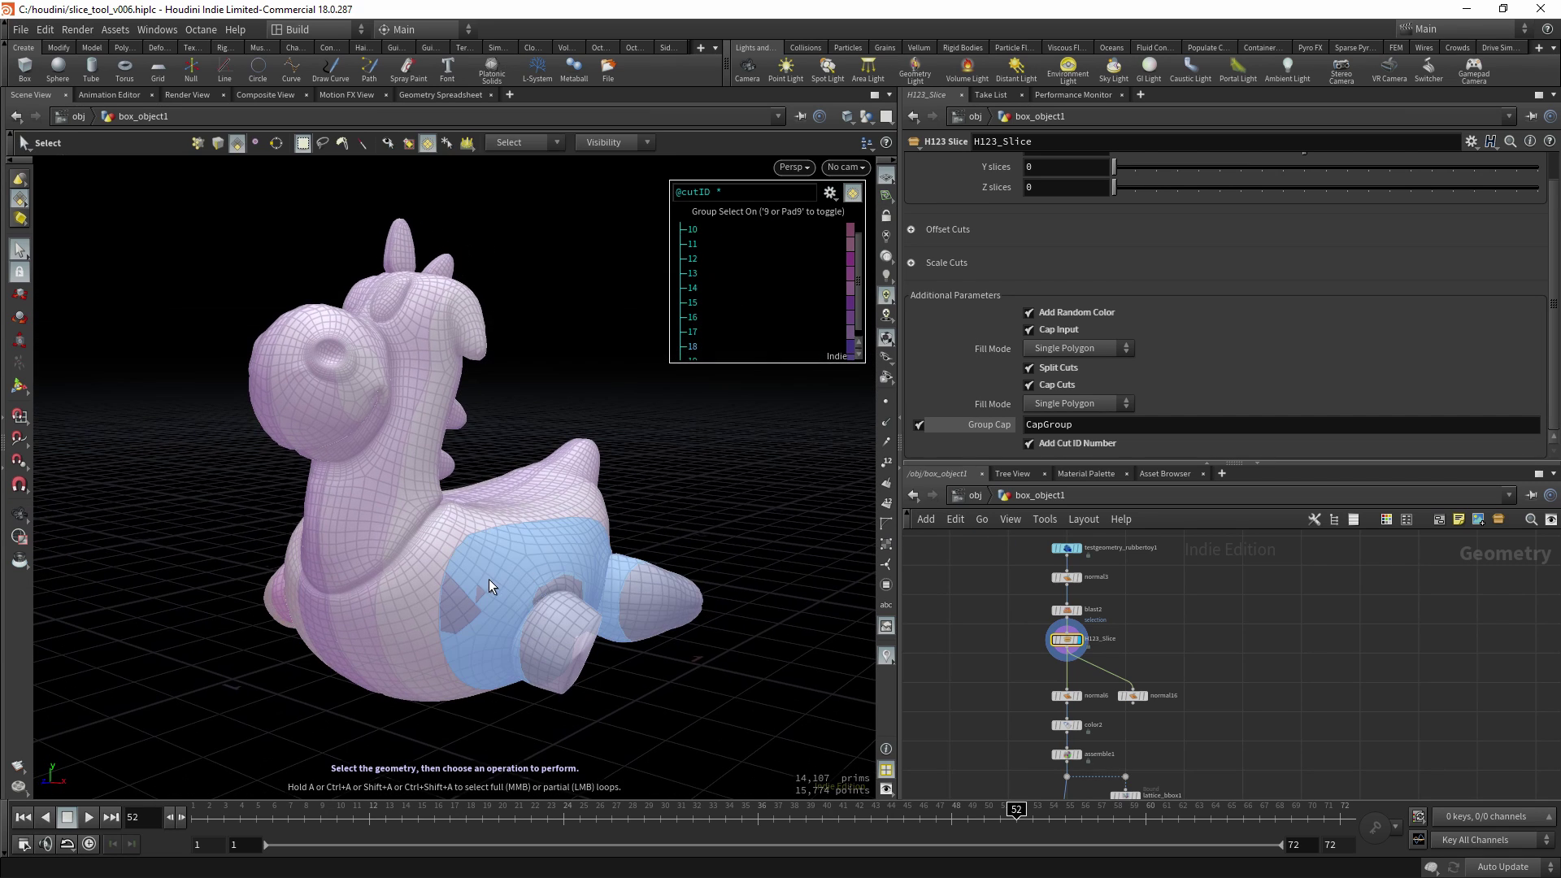
Select the middle slice of the uncut fin through its cutID and activate the Move tool on it.
{"action": "key", "text": "Escape"}
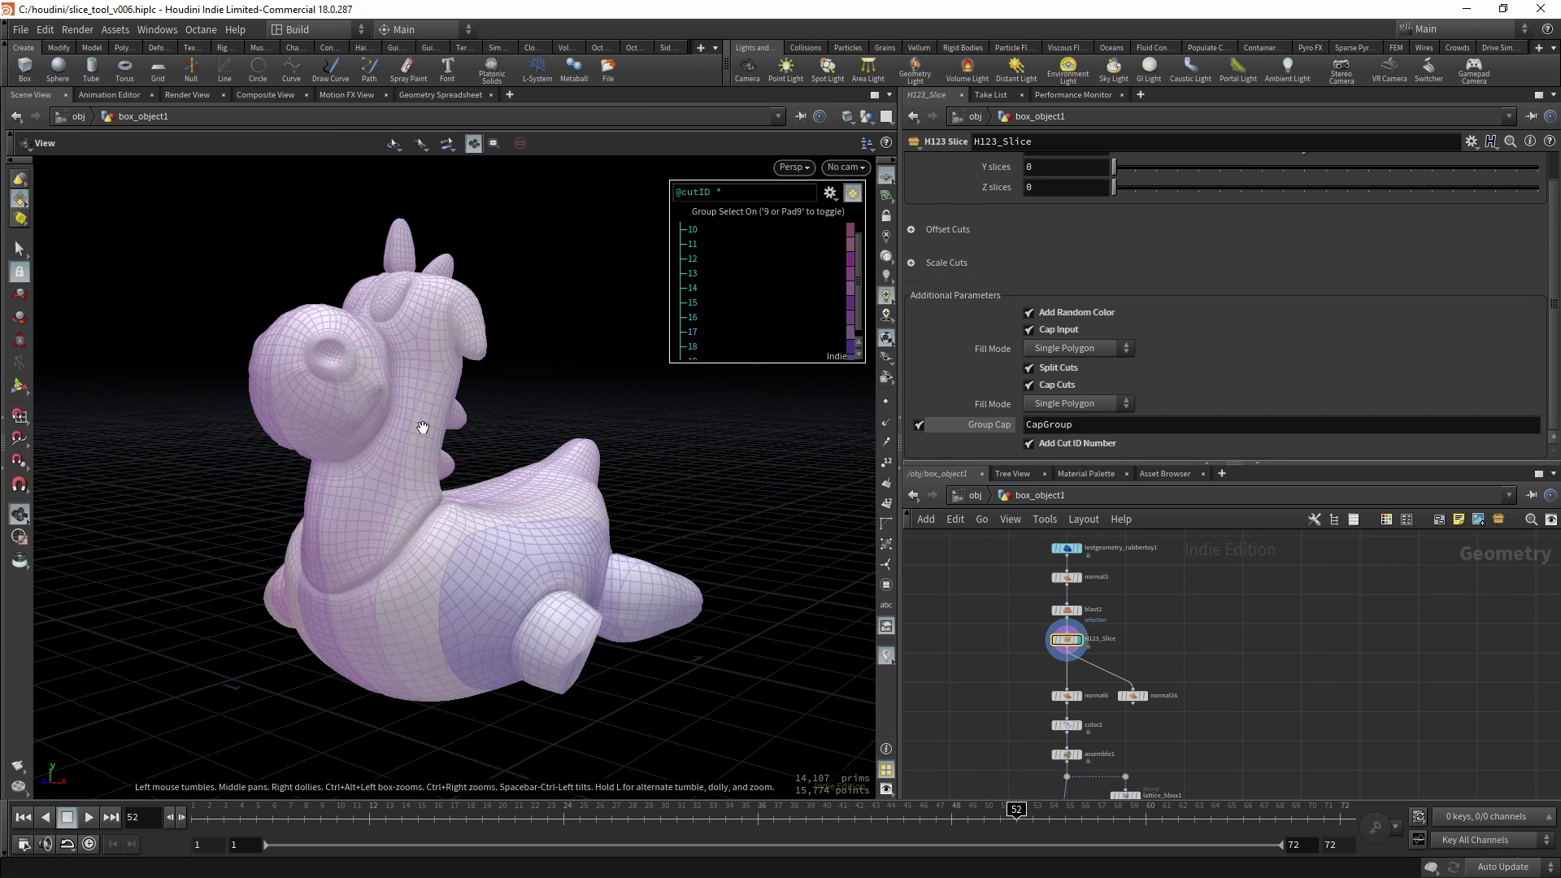
{"action": "left_click_drag", "start_coordinate": [422, 428], "coordinate": [417, 573]}
{"action": "key", "text": "s"}
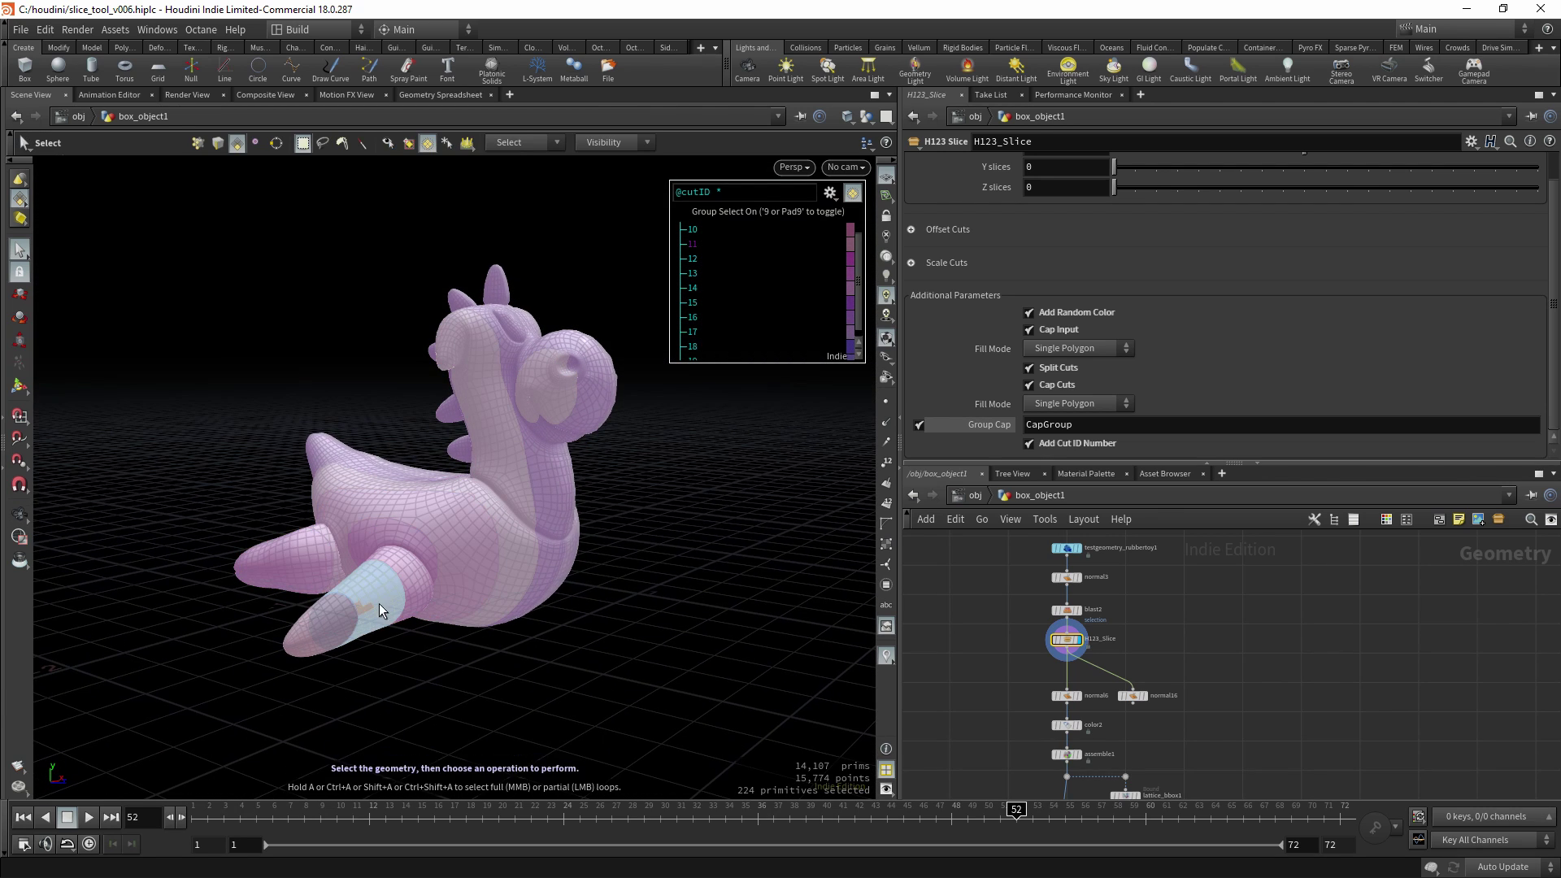
{"action": "left_click_drag", "start_coordinate": [384, 603], "coordinate": [446, 538], "text": "alt"}
{"action": "key", "text": "t"}
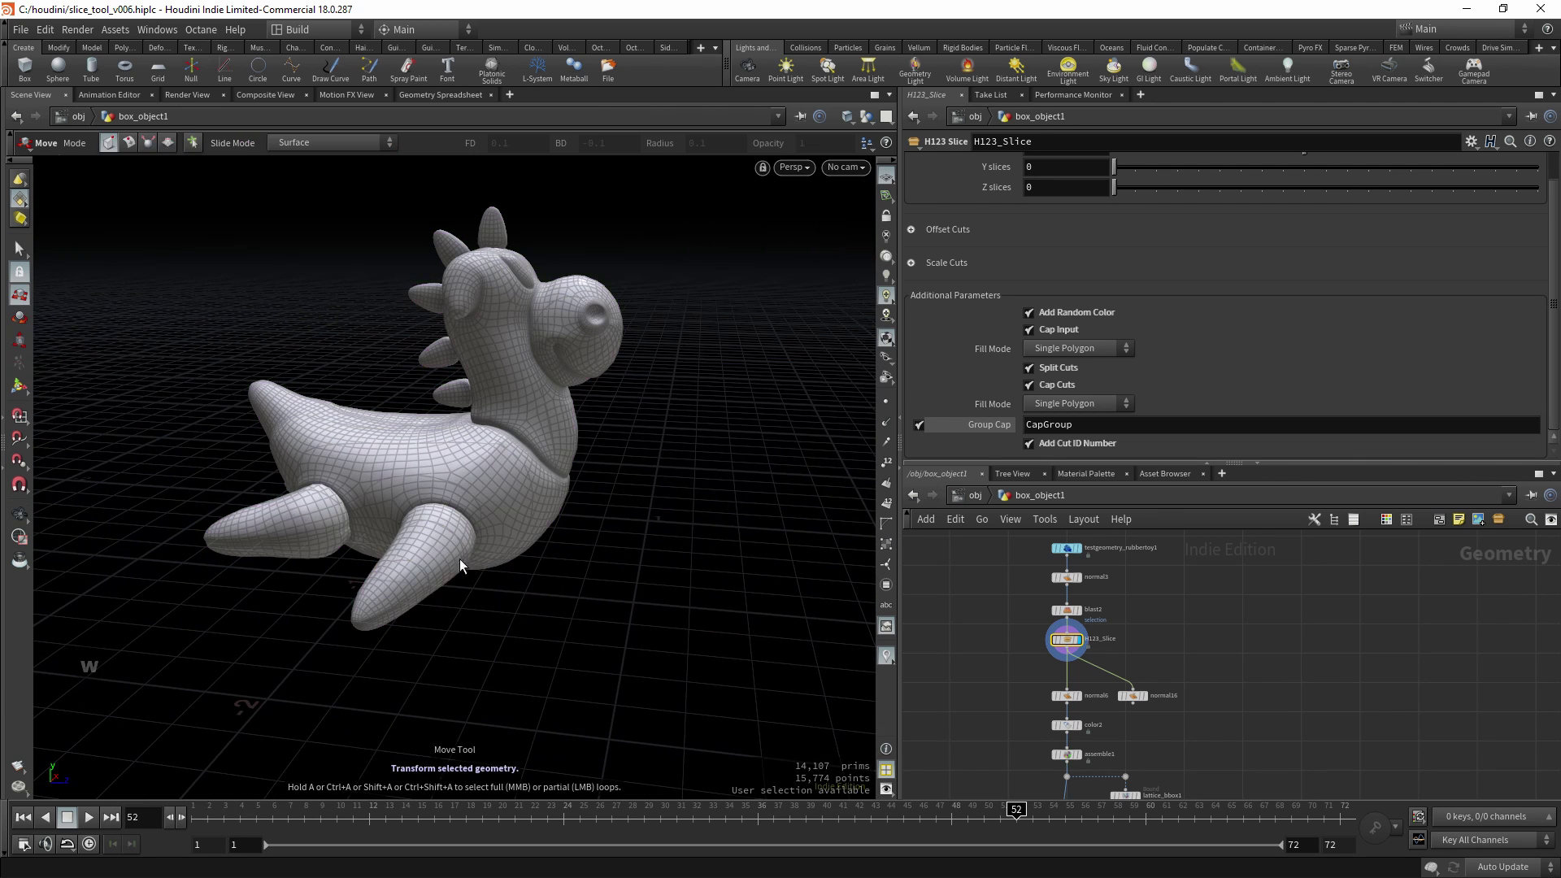
{"action": "left_click", "coordinate": [470, 566]}
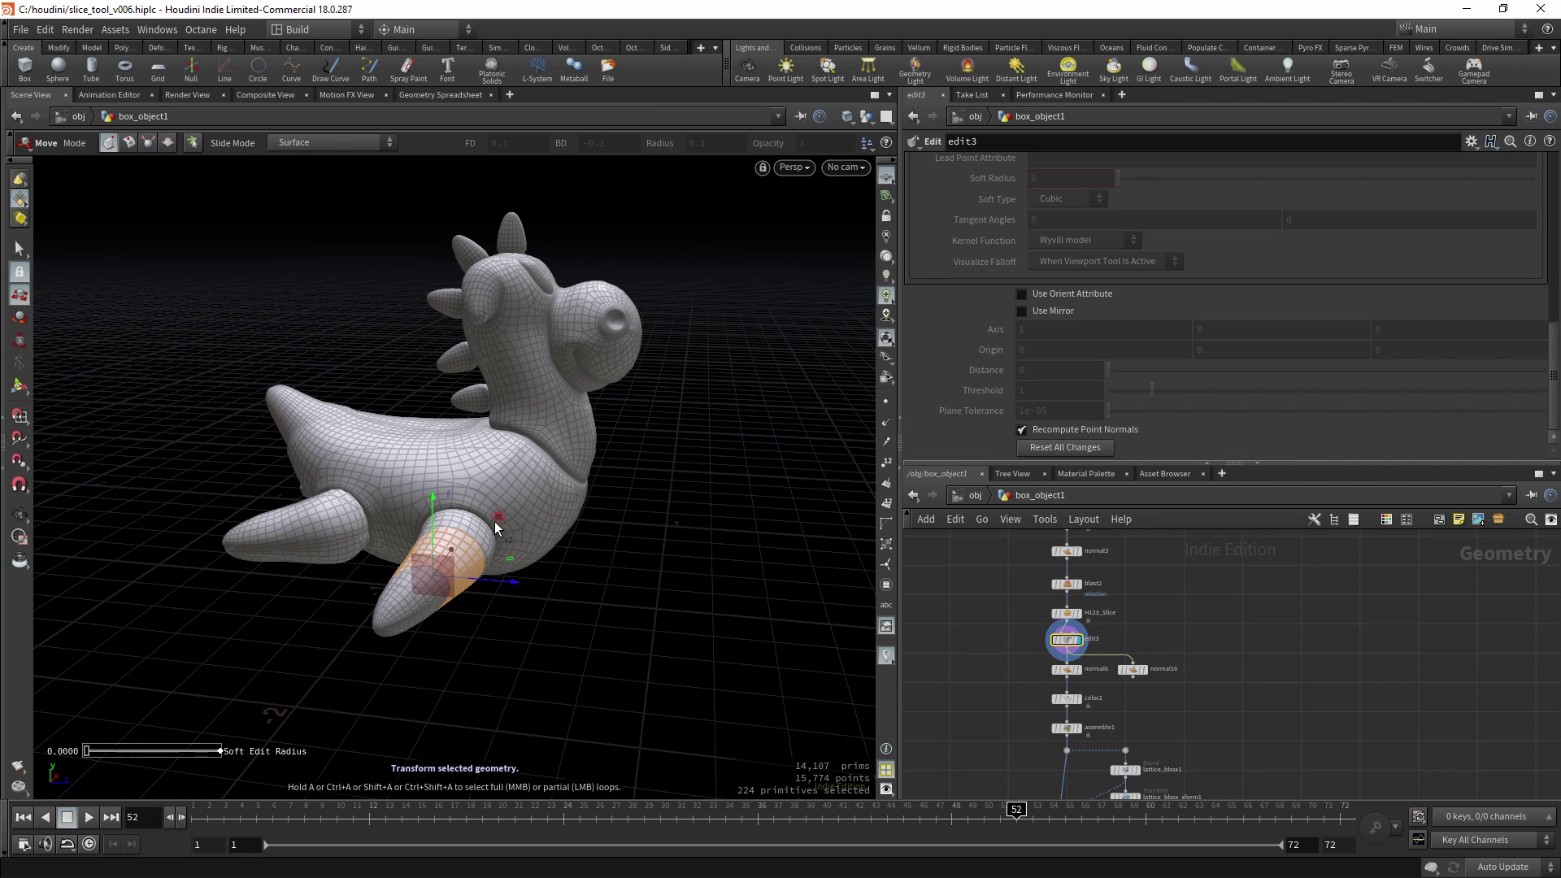
Try moving the fin's middle slice, undo the move, delete the edit3 node and return to the Select tool.
{"action": "left_click_drag", "start_coordinate": [497, 522], "coordinate": [425, 523]}
{"action": "key", "text": "ctrl+z"}
{"action": "middle_click_drag", "start_coordinate": [582, 542], "coordinate": [530, 543], "text": "alt"}
{"action": "left_click_drag", "start_coordinate": [531, 544], "coordinate": [691, 569], "text": "alt"}
{"action": "key", "text": "Delete"}
{"action": "left_click_drag", "start_coordinate": [619, 508], "coordinate": [630, 520], "text": "alt"}
{"action": "key", "text": "s"}
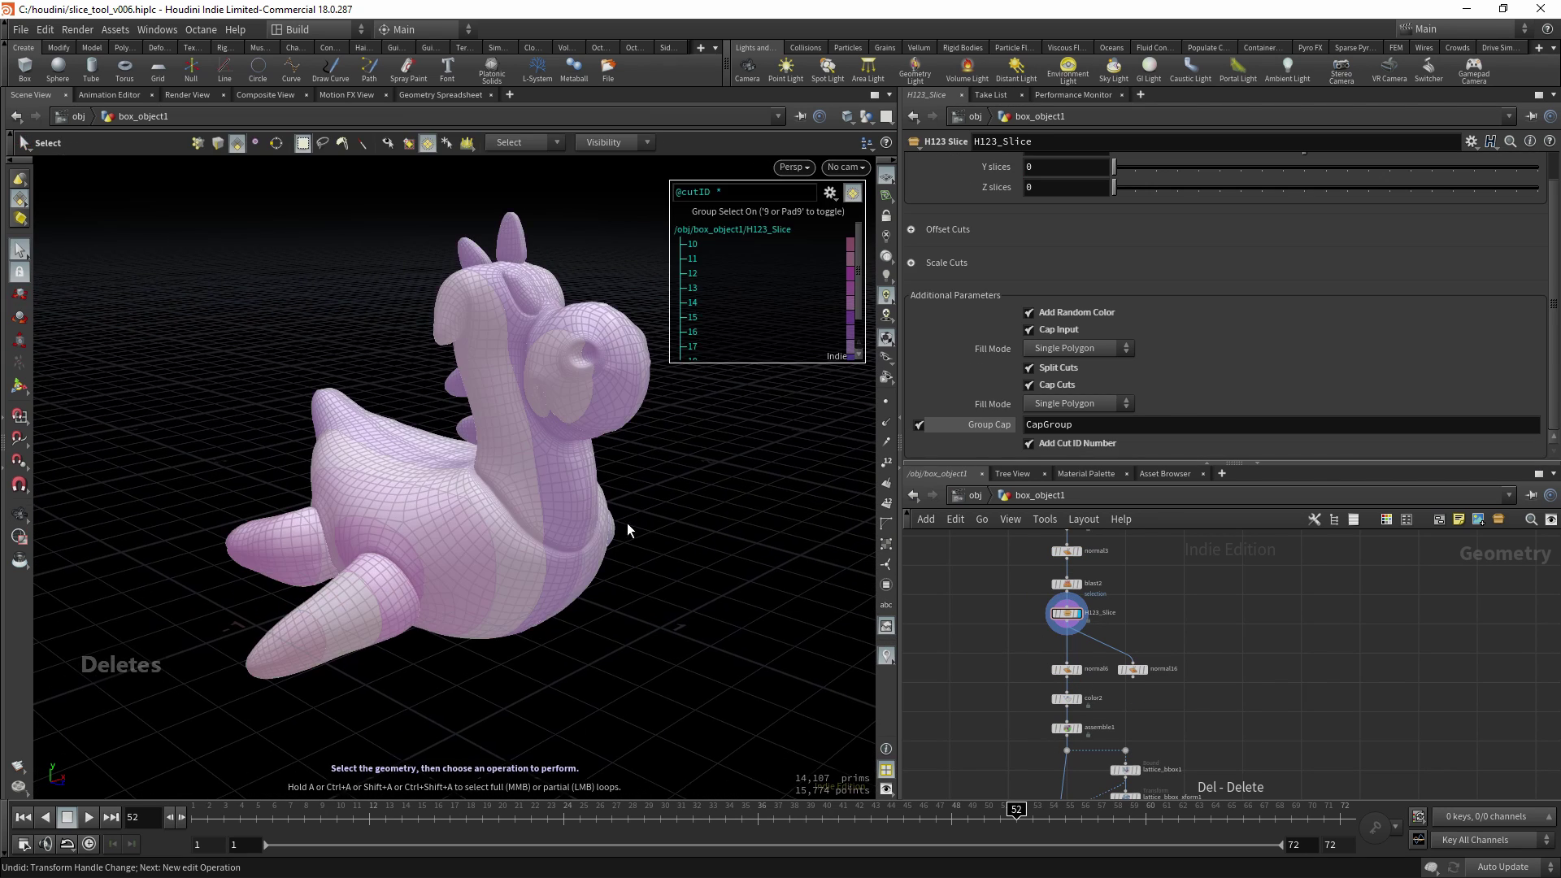
Set the H123_Slice node to 9 X slices, 10 Y slices and 9 Z slices.
{"action": "scroll", "coordinate": [747, 254], "scroll_direction": "down", "scroll_amount": 1}
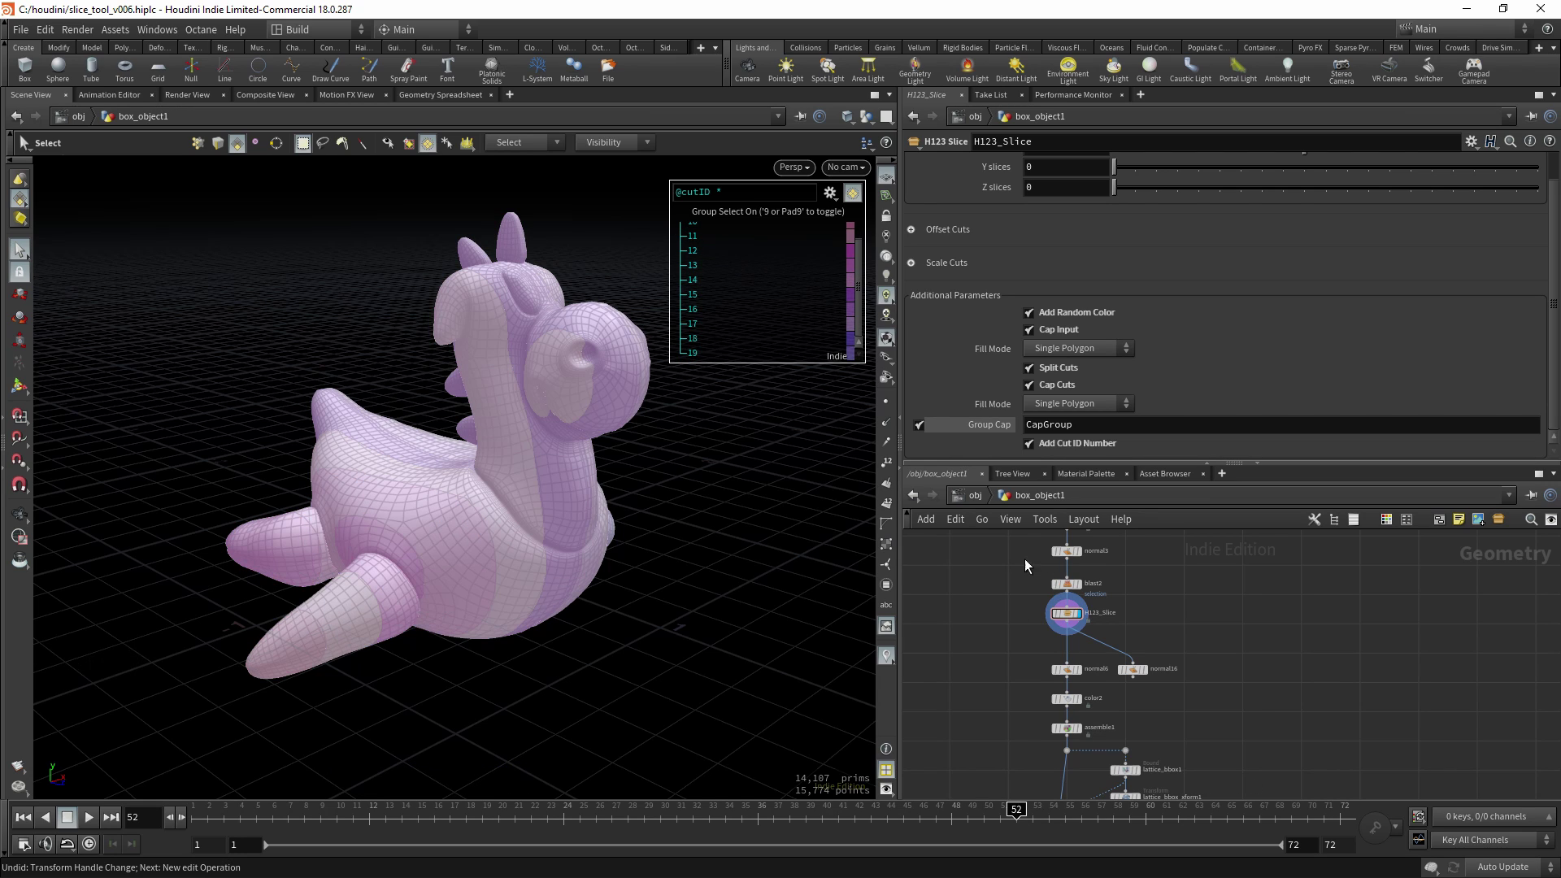
{"action": "scroll", "coordinate": [1028, 680], "scroll_direction": "up", "scroll_amount": 2}
{"action": "mouse_move", "coordinate": [1024, 554]}
{"action": "middle_mouse_down"}
{"action": "mouse_move", "coordinate": [1027, 681]}
{"action": "mouse_move", "coordinate": [1003, 542]}
{"action": "middle_mouse_up"}
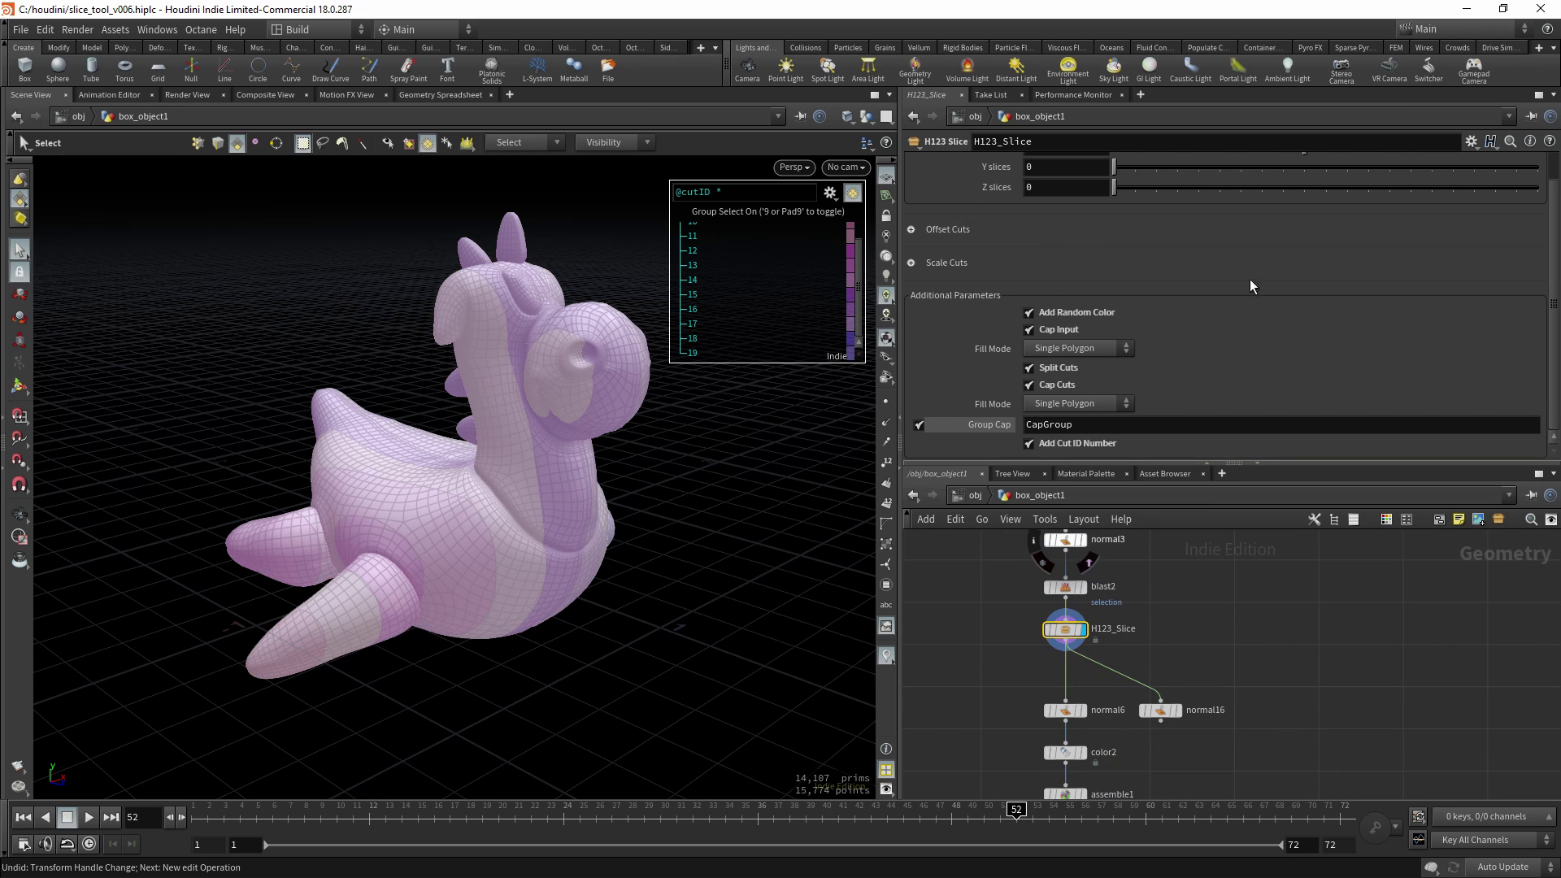
{"action": "scroll", "coordinate": [1259, 281], "scroll_direction": "up", "scroll_amount": 1}
{"action": "left_click_drag", "start_coordinate": [1143, 199], "coordinate": [1328, 223]}
{"action": "left_click_drag", "start_coordinate": [1170, 222], "coordinate": [1304, 229]}
Select the small sliced piece on the side of the toy's neck base by its cutID.
{"action": "left_click_drag", "start_coordinate": [505, 467], "coordinate": [724, 494], "text": "alt"}
{"action": "key", "text": "s"}
{"action": "key", "text": "s"}
{"action": "left_click", "coordinate": [489, 462]}
{"action": "right_click_drag", "start_coordinate": [724, 495], "coordinate": [453, 481], "text": "alt"}
{"action": "left_click_drag", "start_coordinate": [453, 481], "coordinate": [457, 458]}
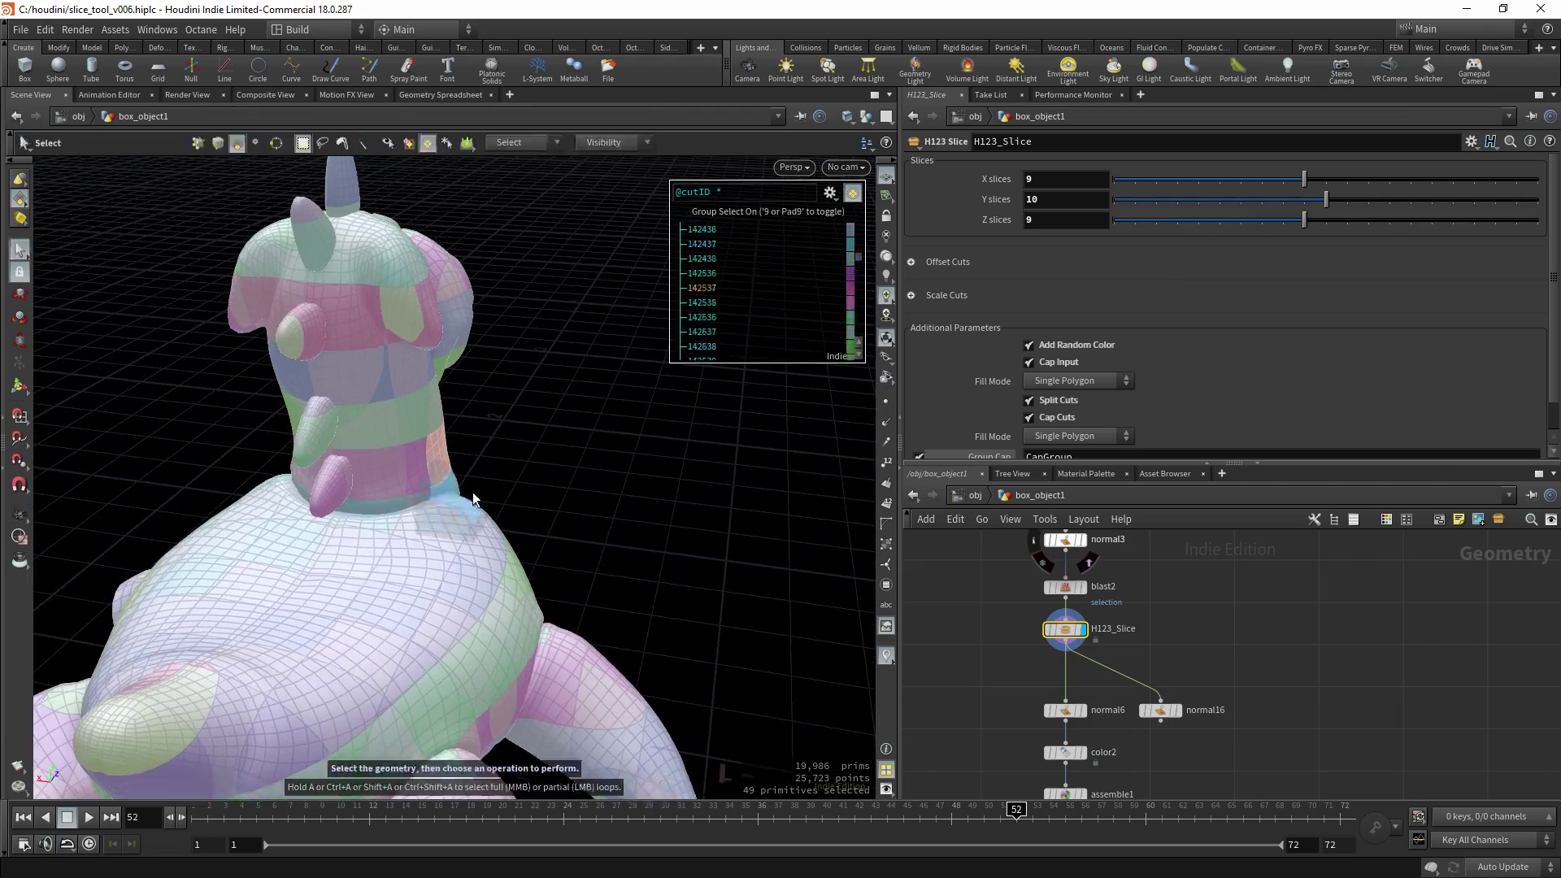
Move the selected neck piece with the Move tool and toggle the viewport's wireframe shading.
{"action": "key", "text": "t"}
{"action": "scroll", "coordinate": [448, 470], "scroll_direction": "down", "scroll_amount": 3}
{"action": "left_click", "coordinate": [454, 472]}
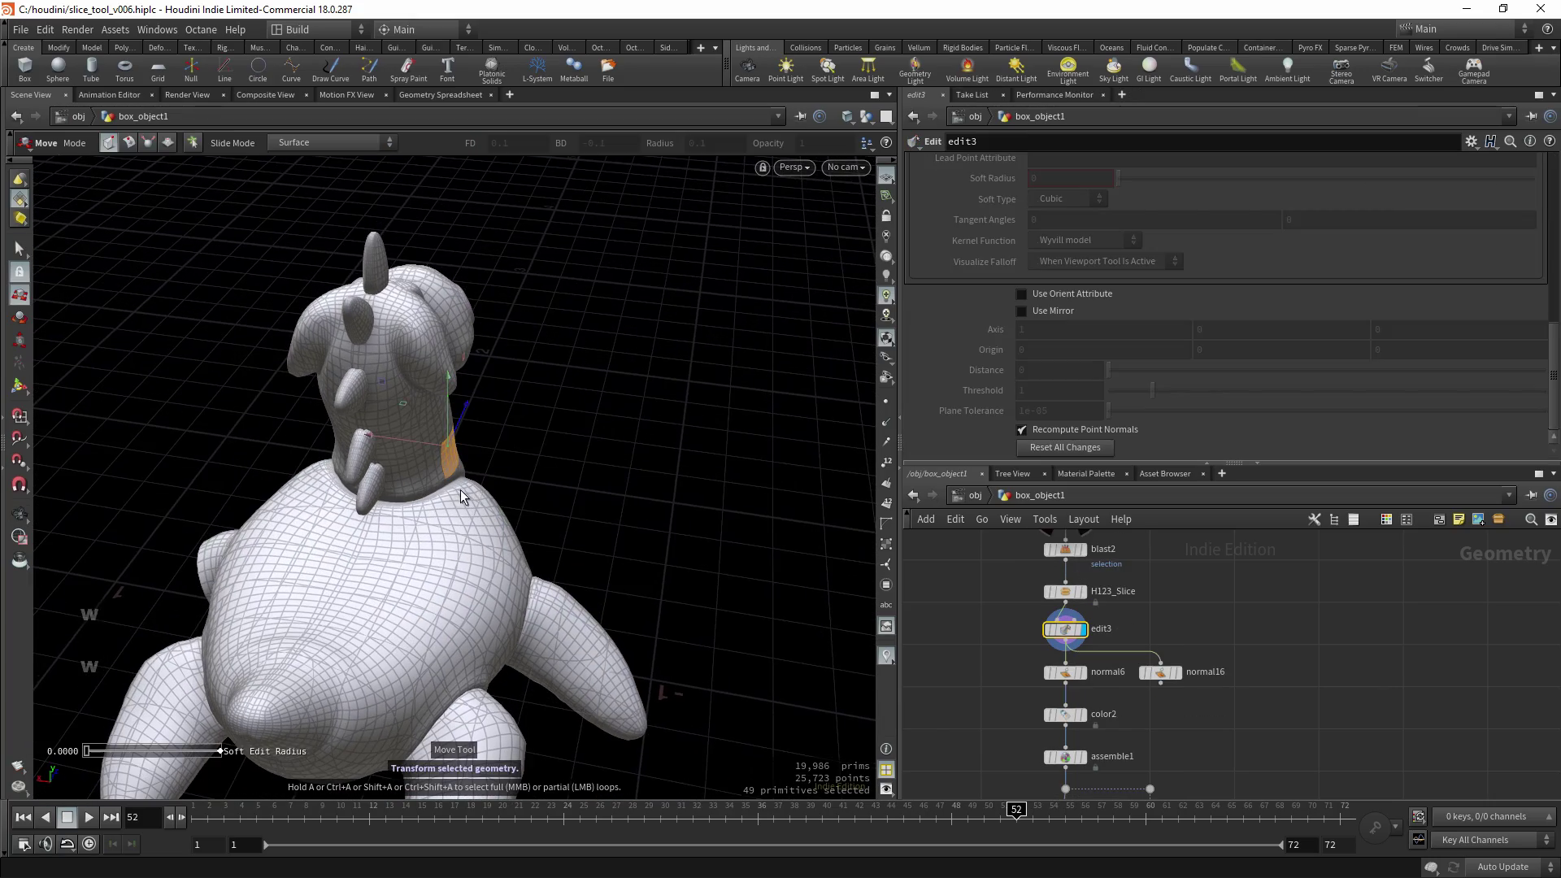
{"action": "left_click_drag", "start_coordinate": [422, 443], "coordinate": [544, 530]}
{"action": "key", "text": "shift+w"}
{"action": "scroll", "coordinate": [518, 567], "scroll_direction": "down", "scroll_amount": 5}
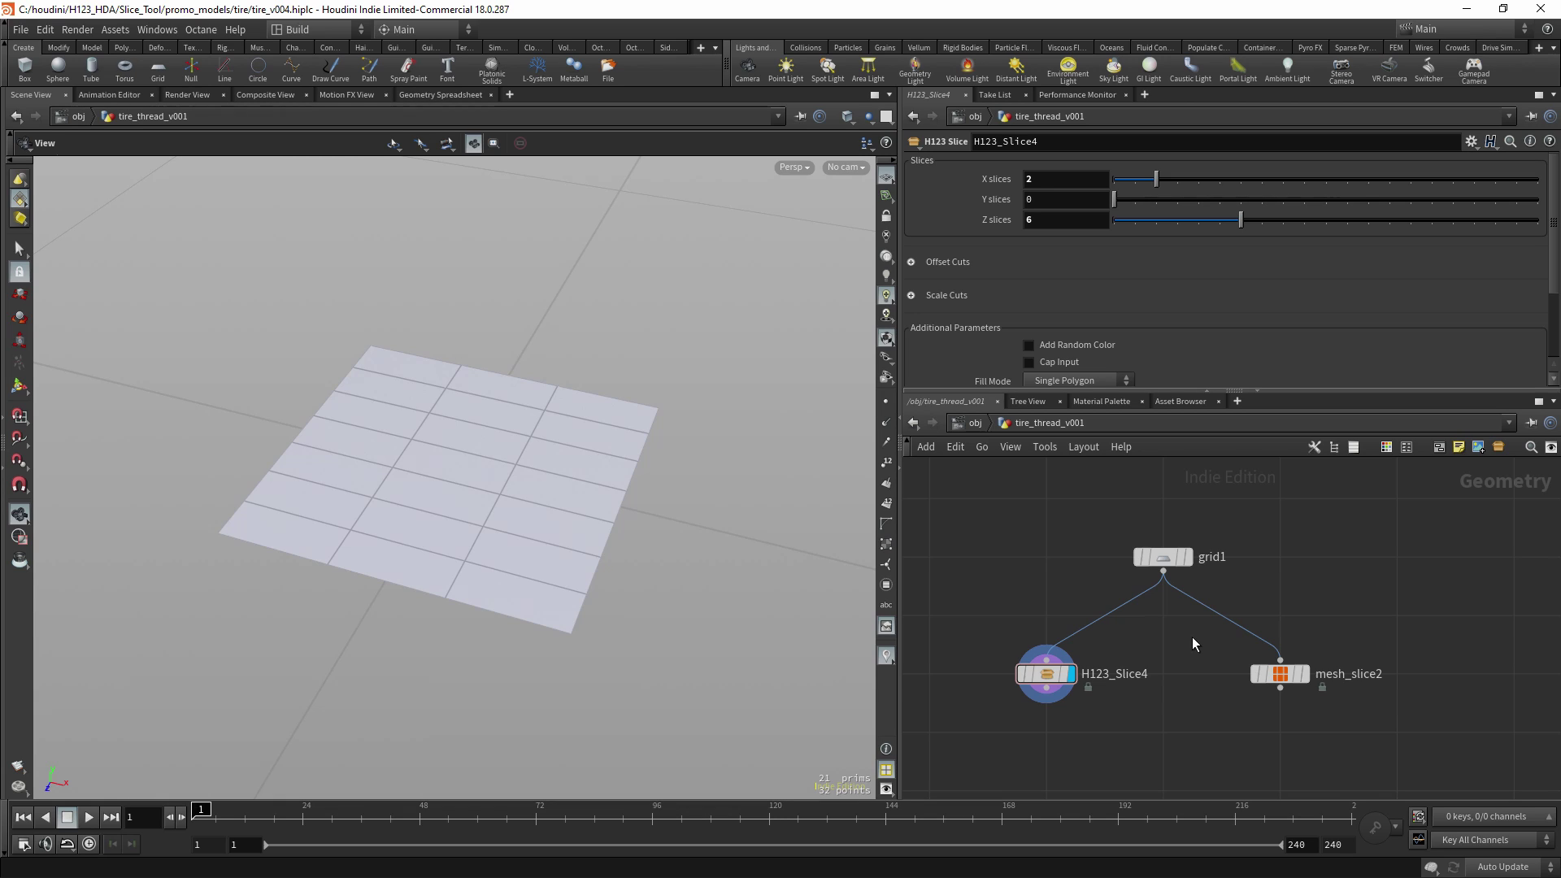
Display the mesh_slice2 node and try its Divisions, Visualize Pieces and Fill Holes settings on the grid.
{"action": "left_click", "coordinate": [1280, 673]}
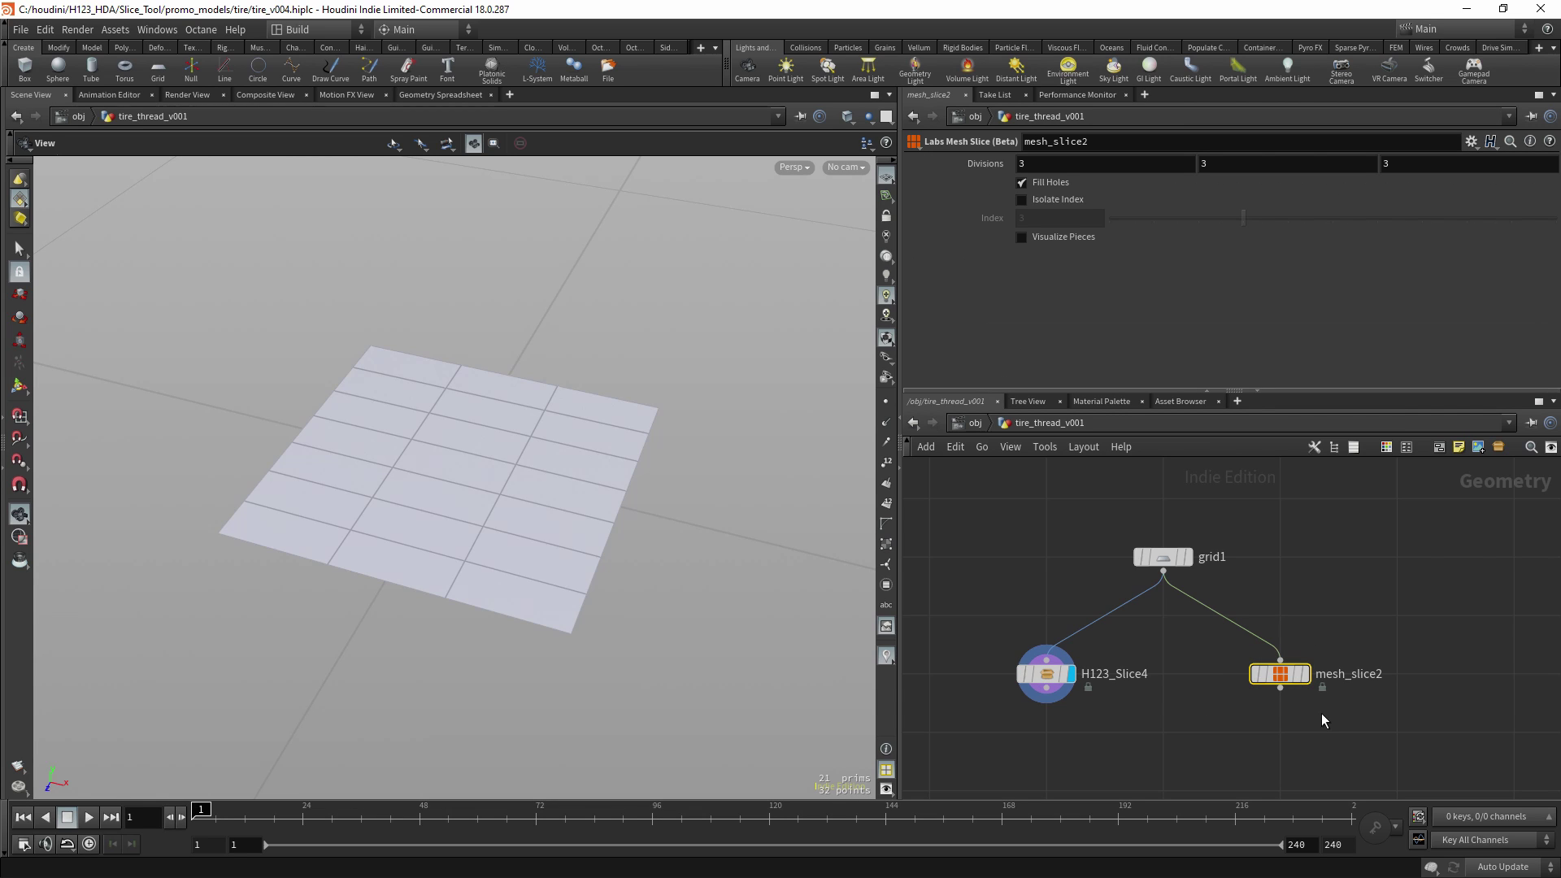
{"action": "key", "text": "r"}
{"action": "left_click_drag", "start_coordinate": [584, 506], "coordinate": [541, 482]}
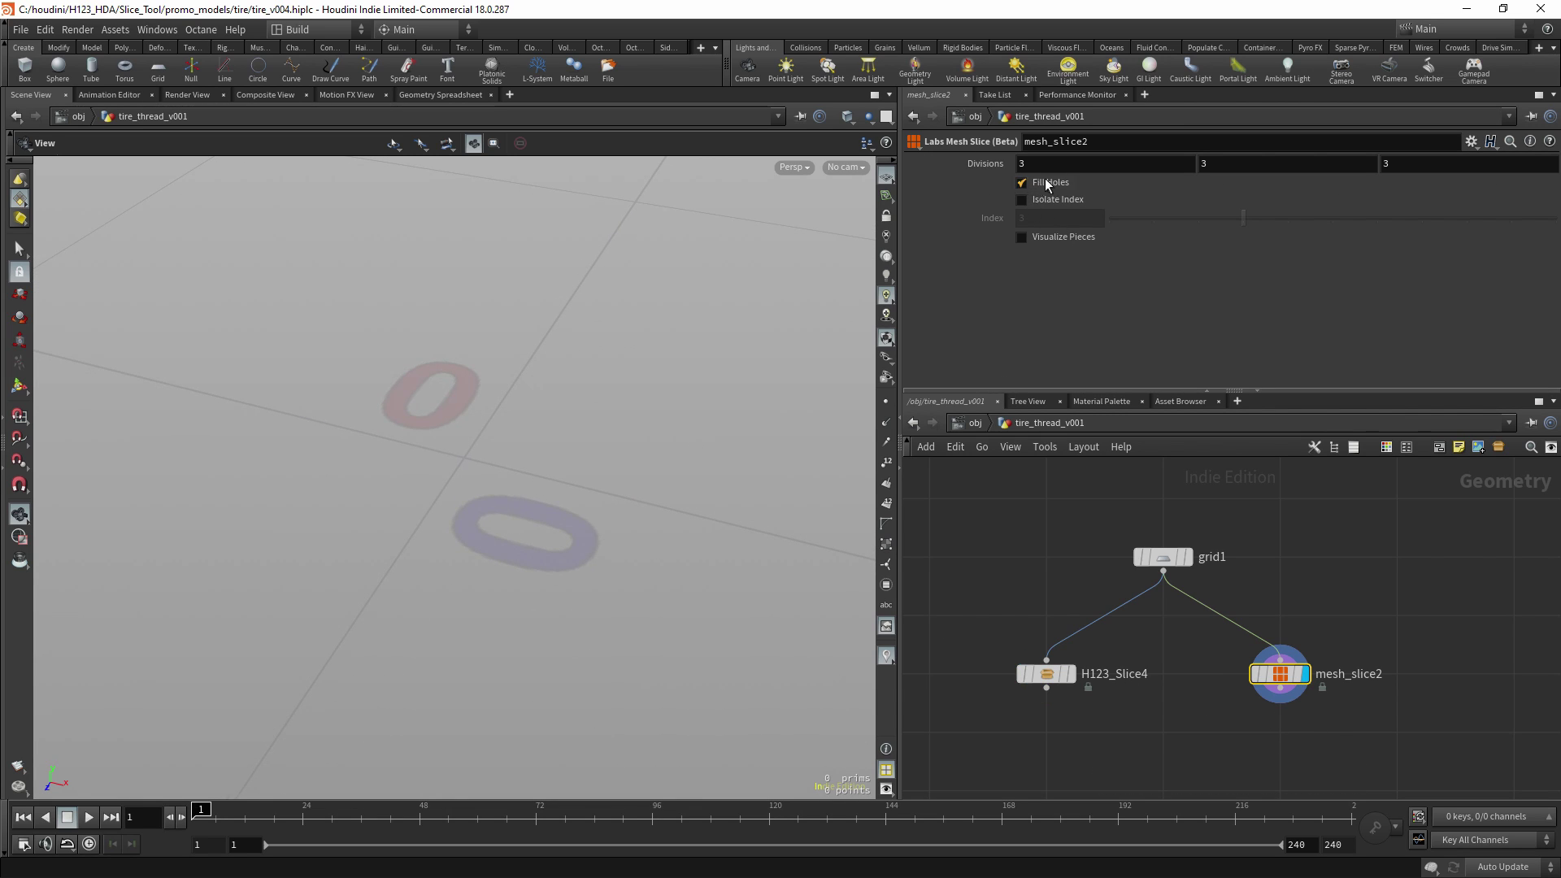
{"action": "middle_click_drag", "start_coordinate": [1057, 163], "coordinate": [1095, 161]}
{"action": "left_click", "coordinate": [1066, 235]}
{"action": "left_click", "coordinate": [1048, 182]}
Display the H123_Slice4 node, increase its X and Z slices and turn on Add Random Color.
{"action": "left_click", "coordinate": [1046, 673]}
{"action": "key", "text": "r"}
{"action": "left_click_drag", "start_coordinate": [593, 478], "coordinate": [601, 440]}
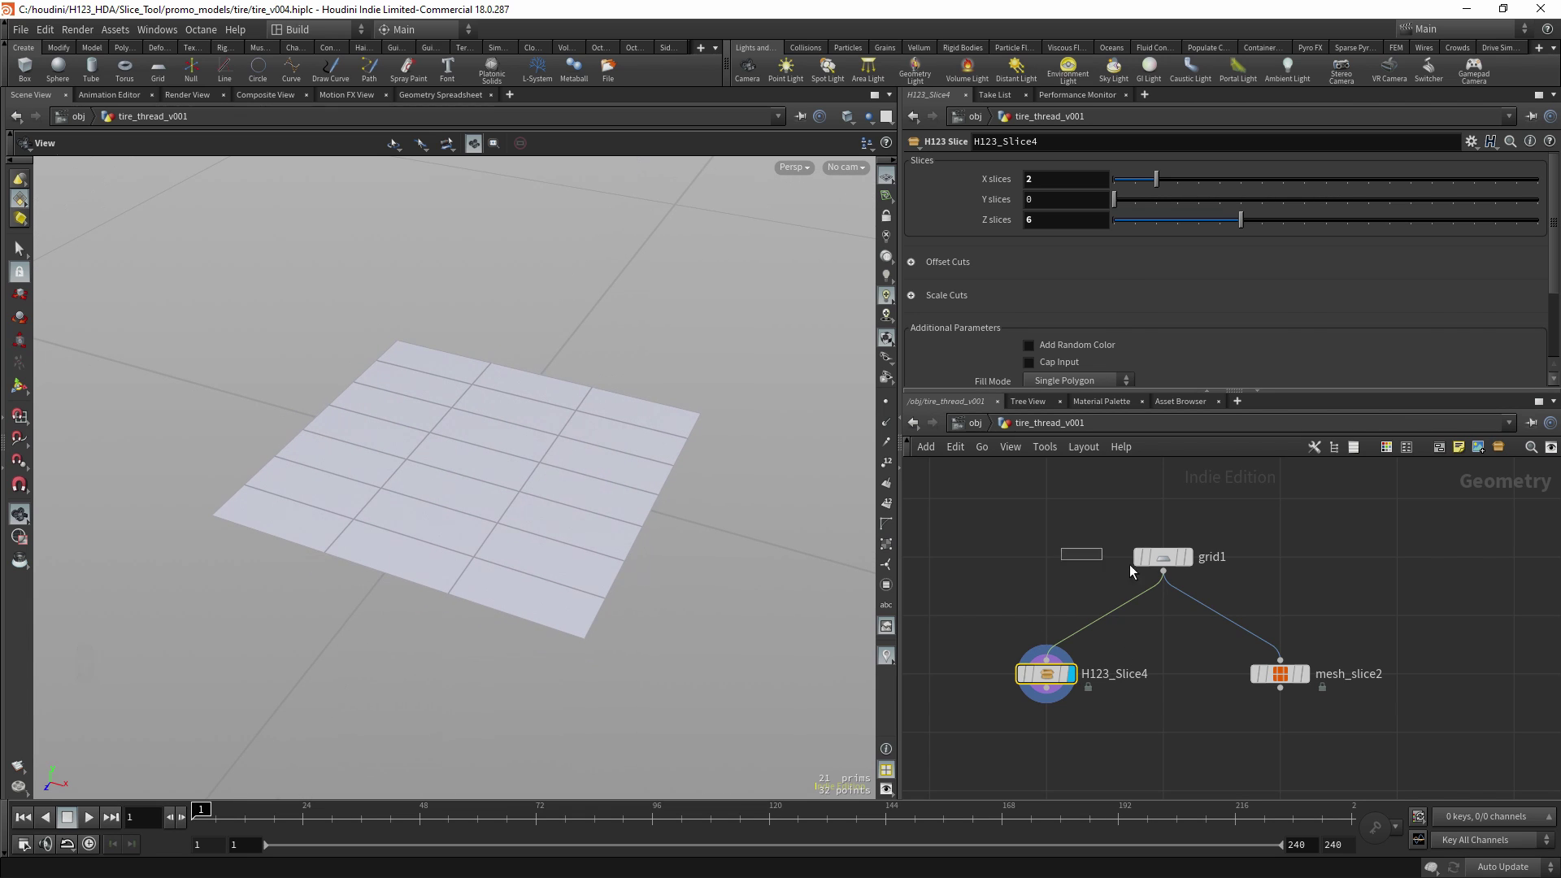
{"action": "key", "text": "r"}
{"action": "key", "text": "r"}
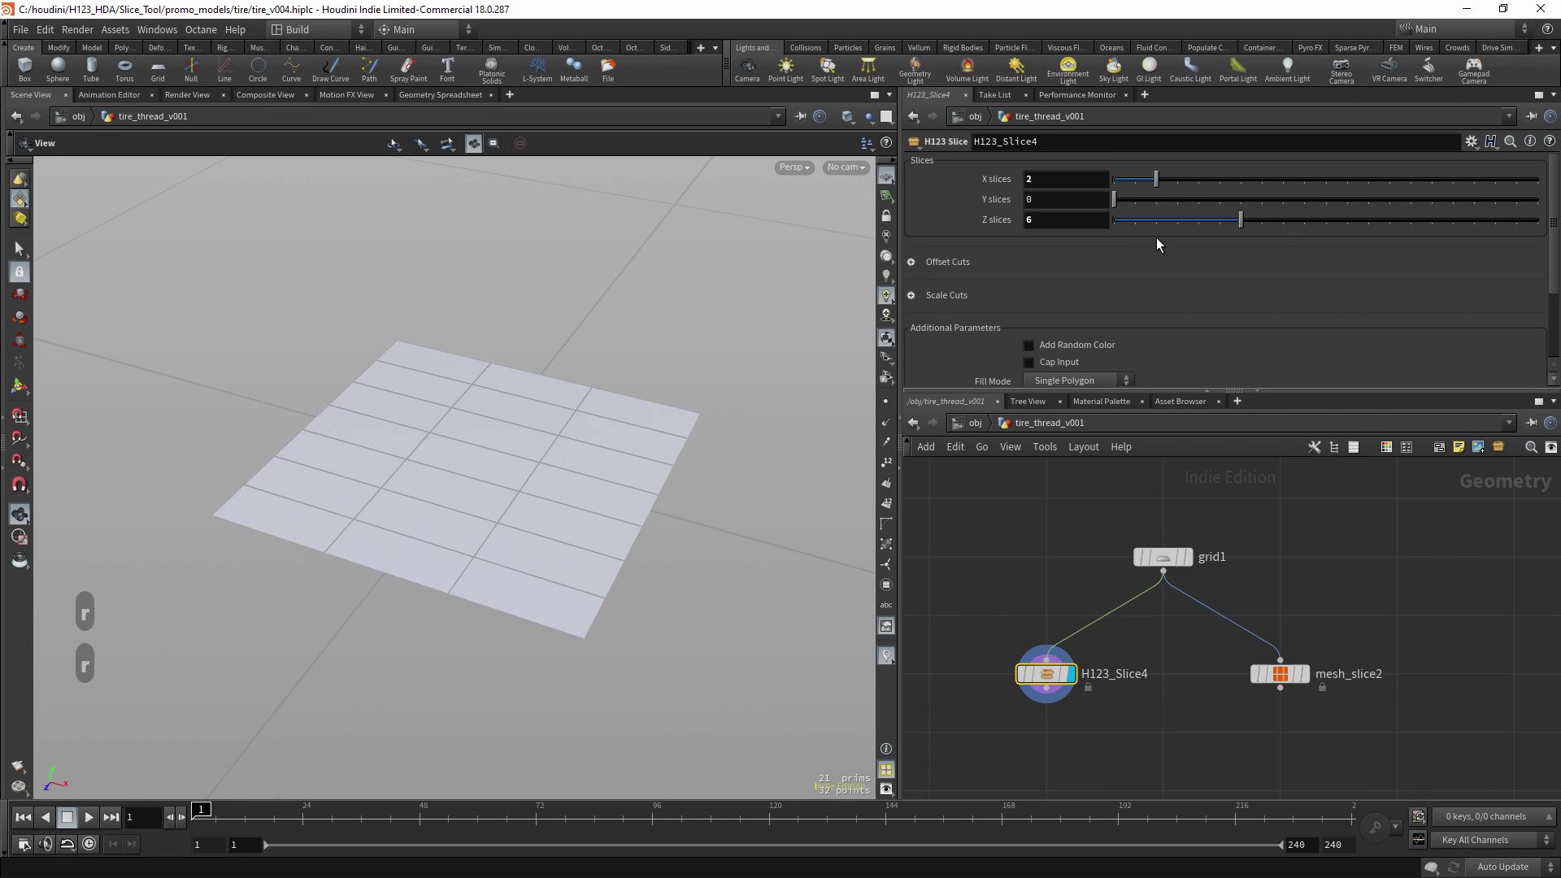
{"action": "left_click_drag", "start_coordinate": [1156, 178], "coordinate": [1368, 220]}
{"action": "left_click_drag", "start_coordinate": [792, 403], "coordinate": [561, 459]}
{"action": "left_click", "coordinate": [1069, 343]}
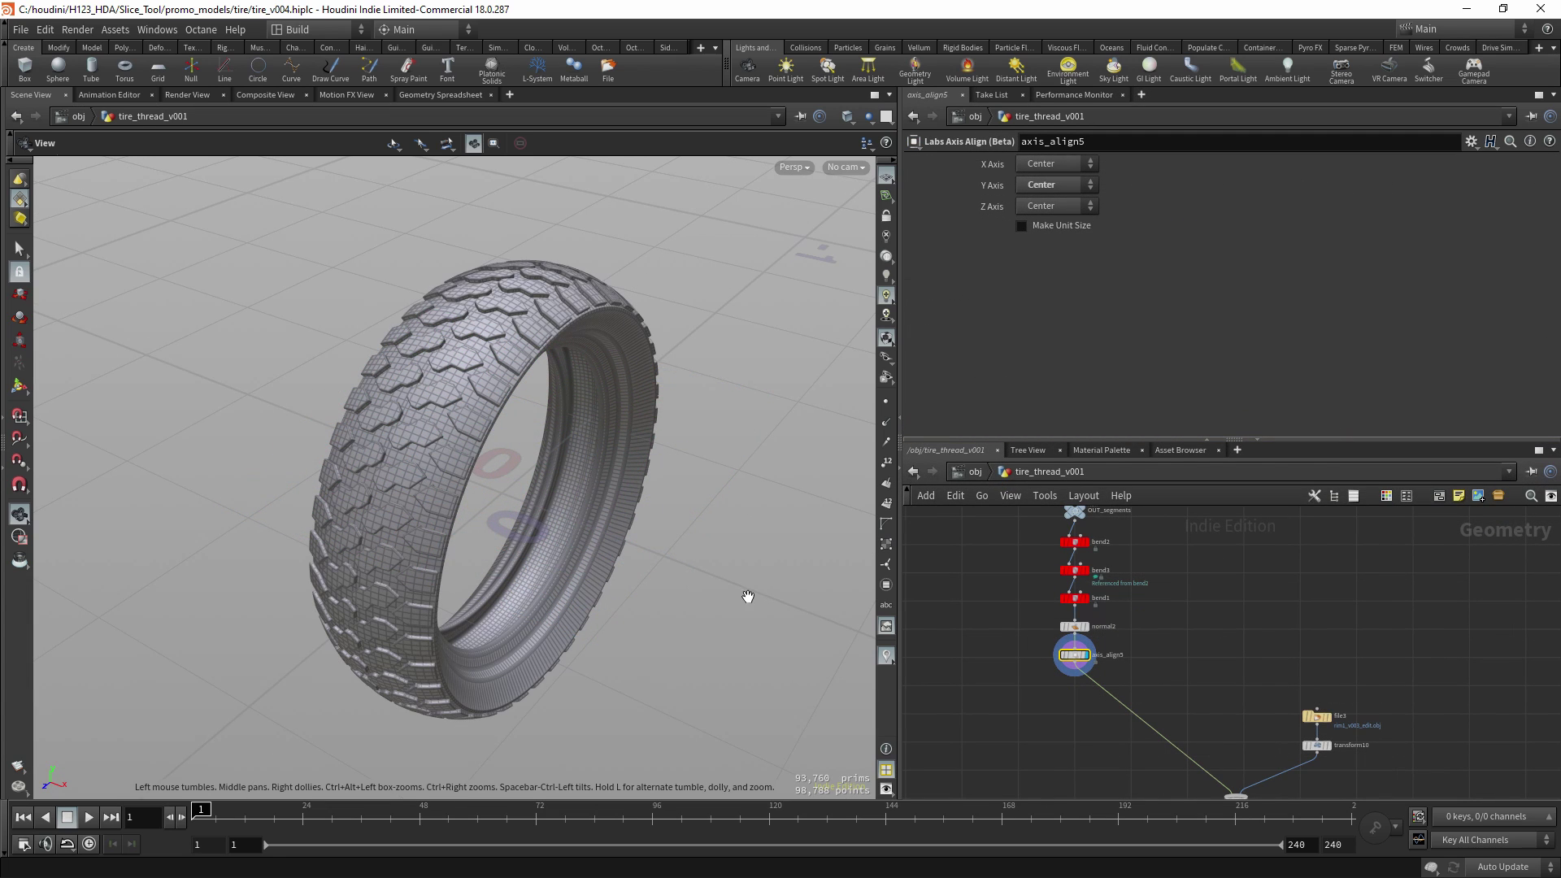
Display the merge1 node and examine the tire segment before it is sliced.
{"action": "middle_click_drag", "start_coordinate": [1021, 556], "coordinate": [1001, 668]}
{"action": "middle_click_drag", "start_coordinate": [1037, 524], "coordinate": [1026, 652]}
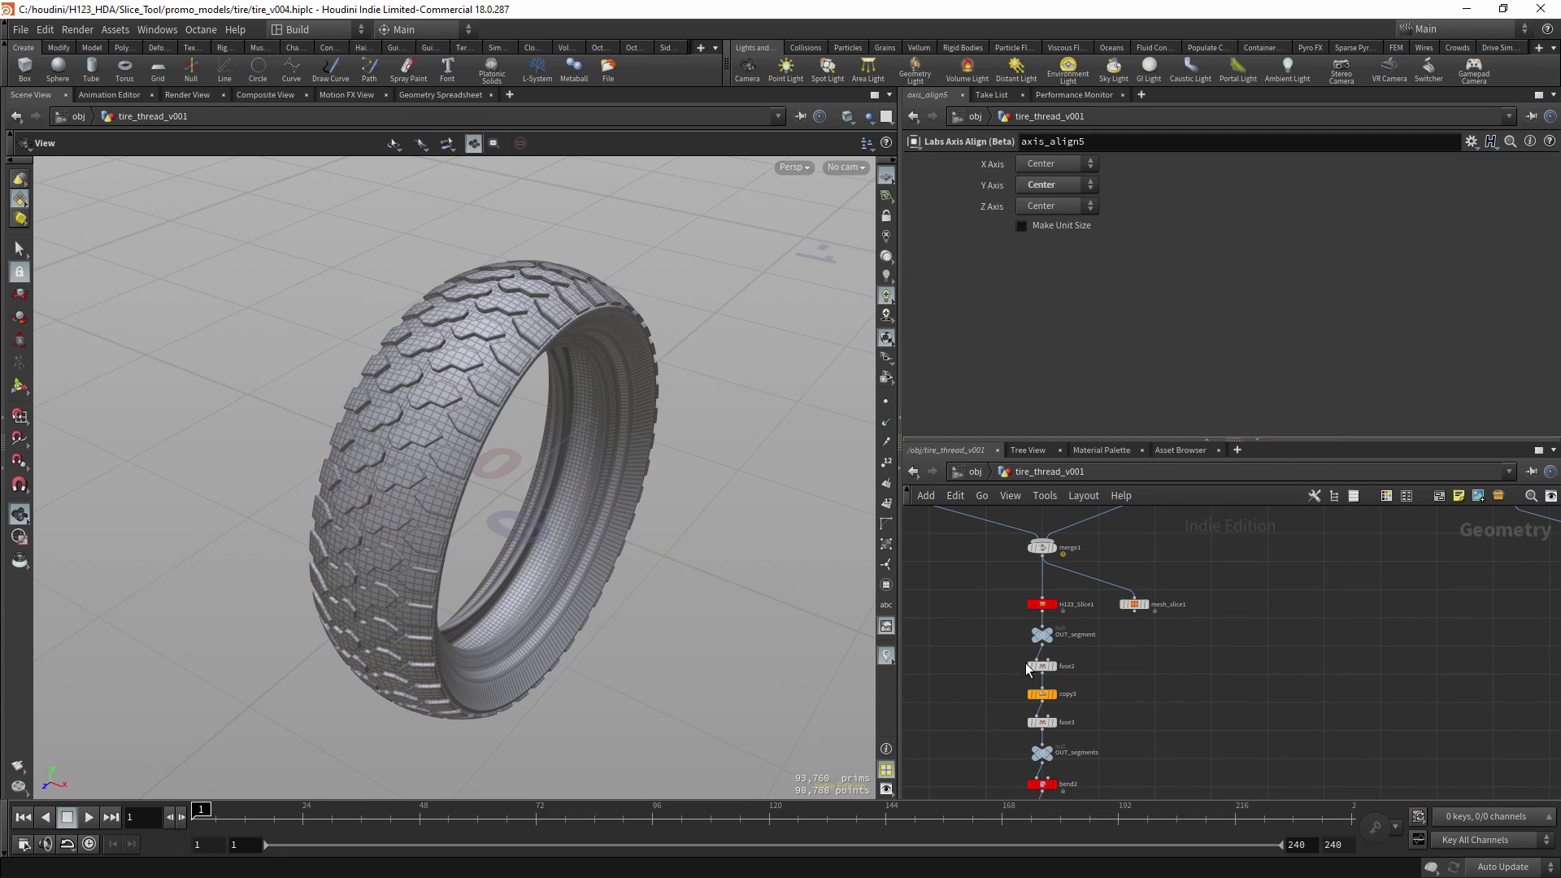
{"action": "scroll", "coordinate": [1013, 570], "scroll_direction": "up", "scroll_amount": 3}
{"action": "left_click", "coordinate": [1069, 561]}
{"action": "key", "text": "r"}
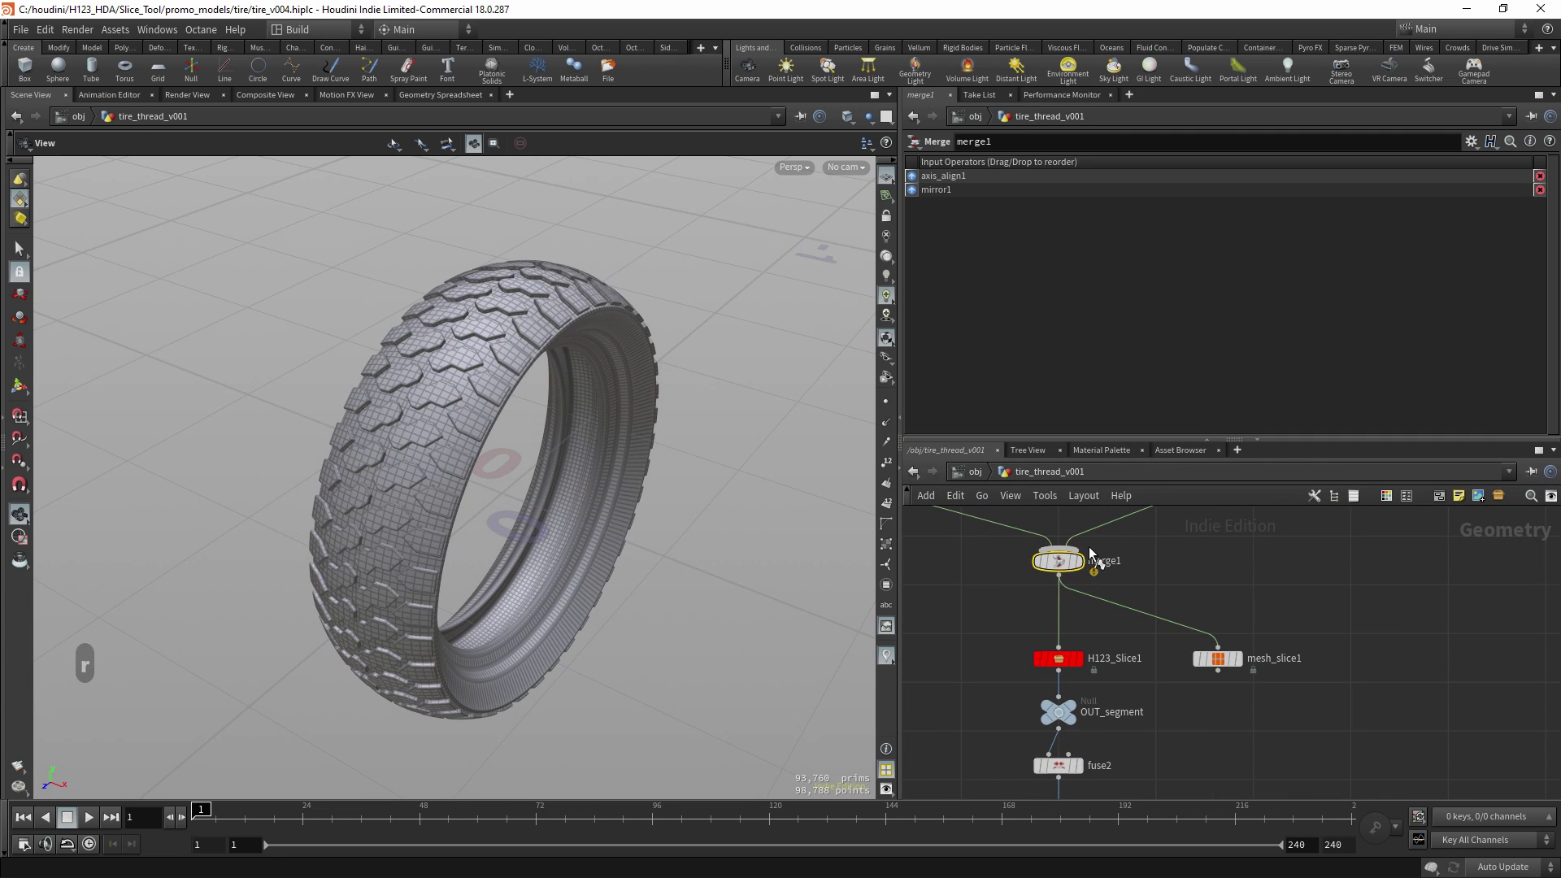
{"action": "right_click_drag", "start_coordinate": [411, 400], "coordinate": [705, 572]}
{"action": "middle_click_drag", "start_coordinate": [705, 573], "coordinate": [681, 426]}
{"action": "right_click_drag", "start_coordinate": [575, 446], "coordinate": [636, 497]}
{"action": "middle_click_drag", "start_coordinate": [635, 497], "coordinate": [631, 481]}
{"action": "scroll", "coordinate": [1007, 625], "scroll_direction": "up", "scroll_amount": 3}
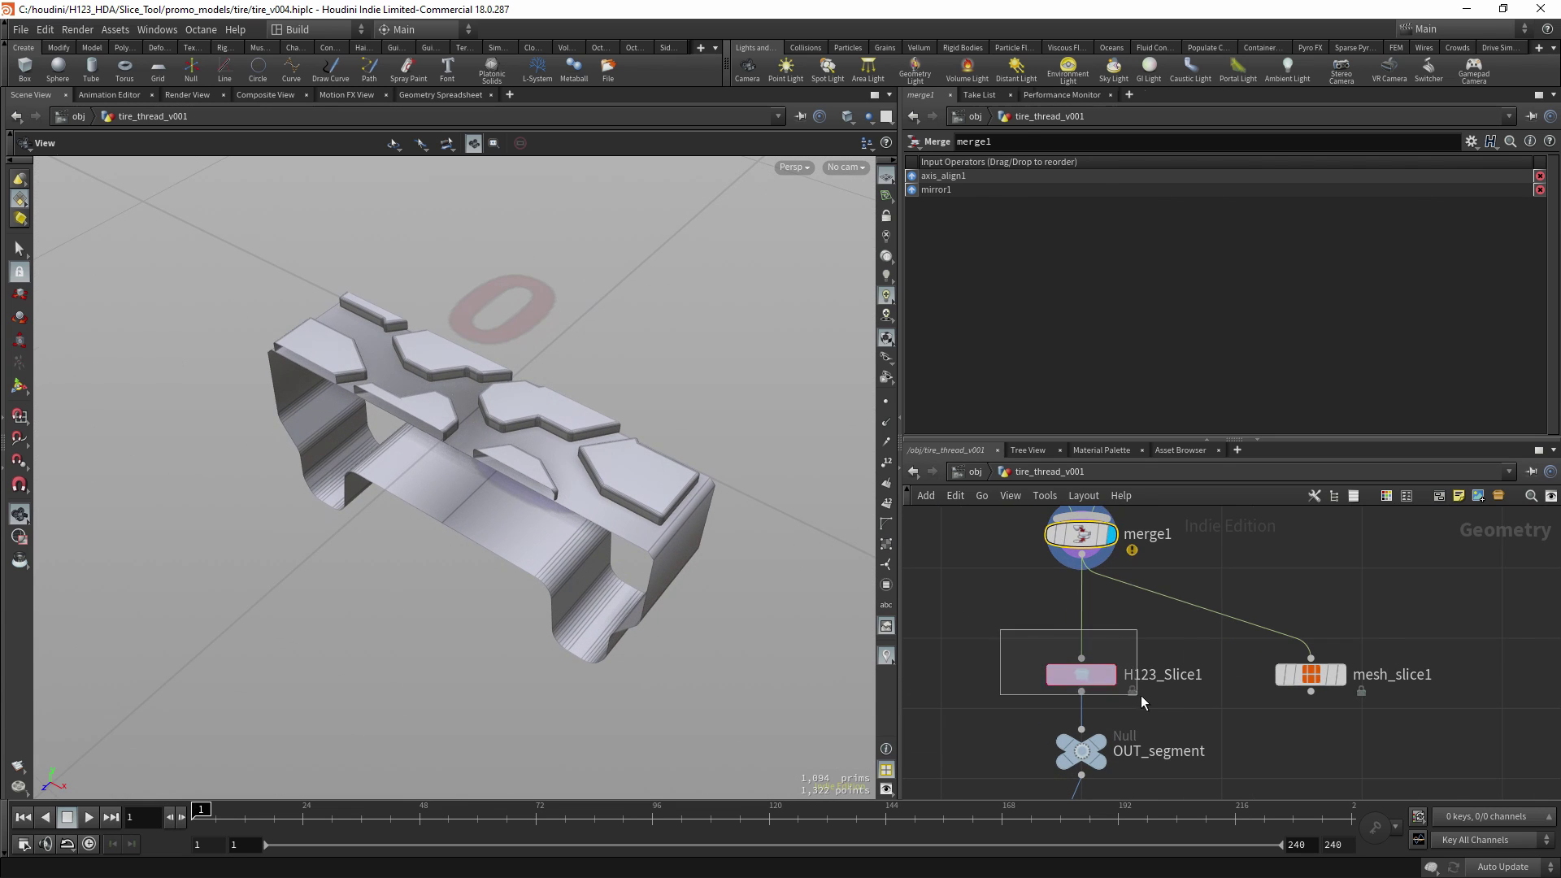
Display the sliced tire segment from the H123_Slice1 node.
{"action": "left_click", "coordinate": [1081, 674]}
{"action": "key", "text": "r"}
{"action": "left_click_drag", "start_coordinate": [643, 423], "coordinate": [668, 404]}
Try other slice counts on H123_Slice1, including 5 Y slices, and undo each change.
{"action": "mouse_move", "coordinate": [1473, 179]}
{"action": "left_mouse_down"}
{"action": "mouse_move", "coordinate": [1309, 194]}
{"action": "mouse_move", "coordinate": [1494, 197]}
{"action": "left_mouse_up"}
{"action": "key", "text": "ctrl+z"}
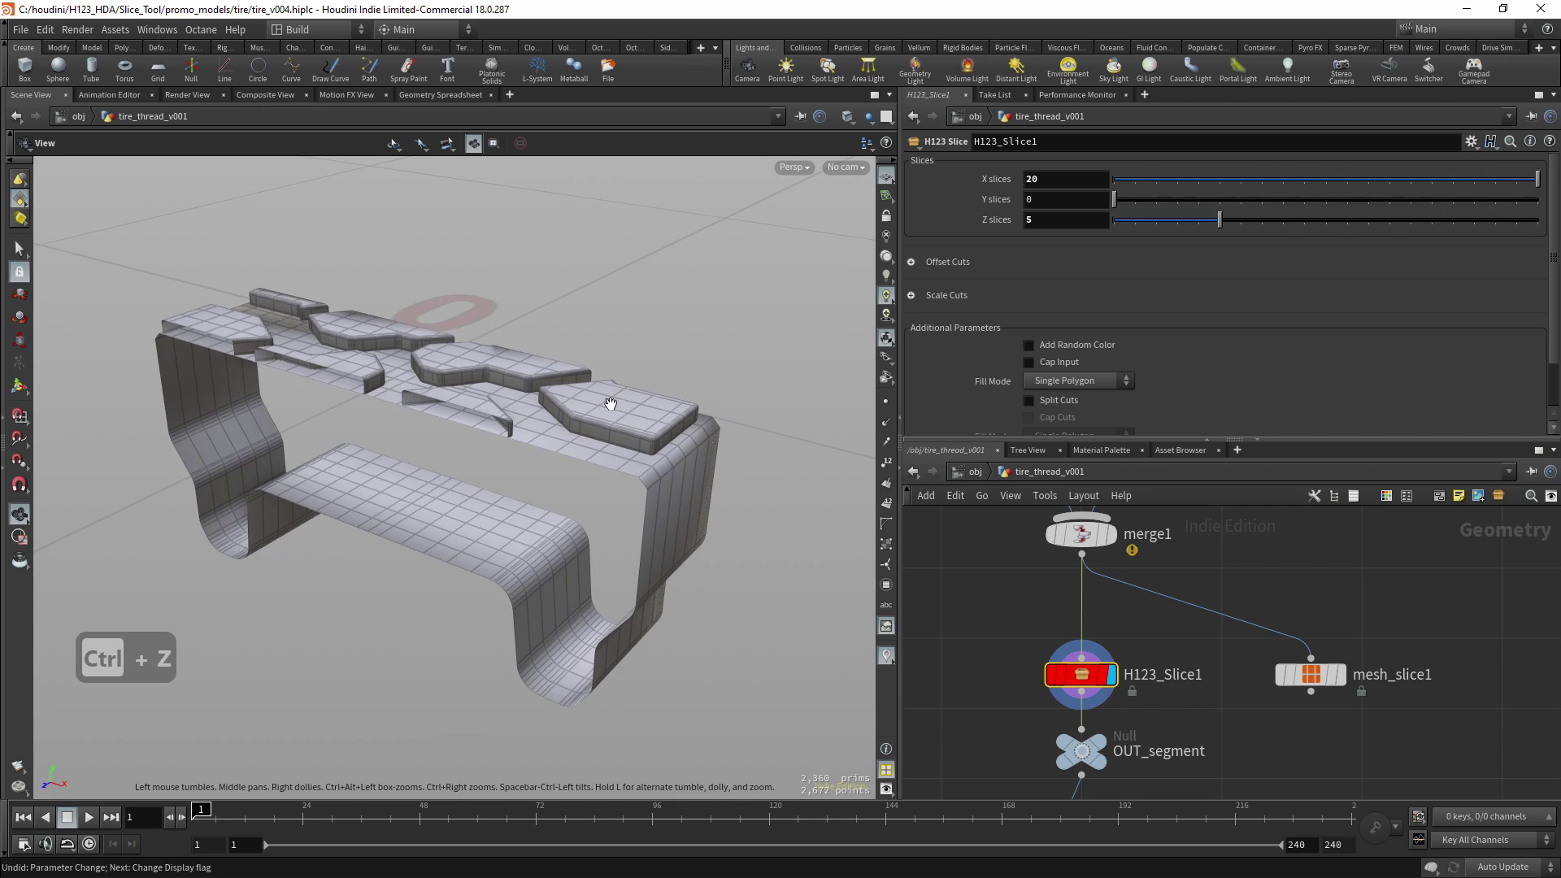
{"action": "left_click_drag", "start_coordinate": [1291, 214], "coordinate": [1220, 217]}
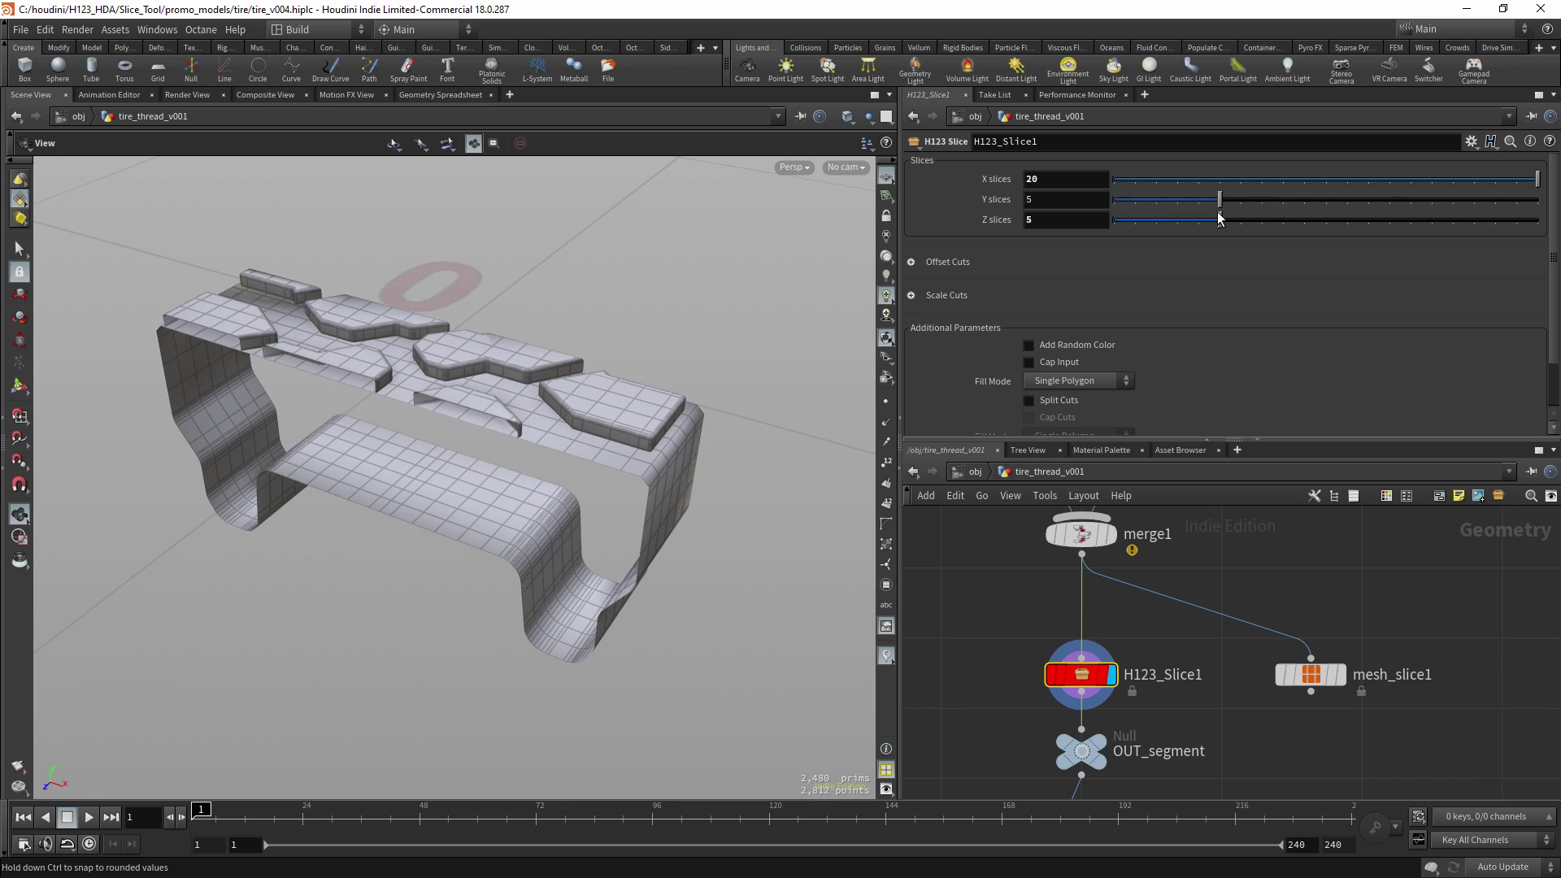
{"action": "key", "text": "ctrl+z"}
{"action": "left_click_drag", "start_coordinate": [618, 431], "coordinate": [631, 515]}
Display the mesh_slice1 node, turn on Fill Holes and examine how the tire segment is capped.
{"action": "left_click_drag", "start_coordinate": [1292, 730], "coordinate": [1282, 736]}
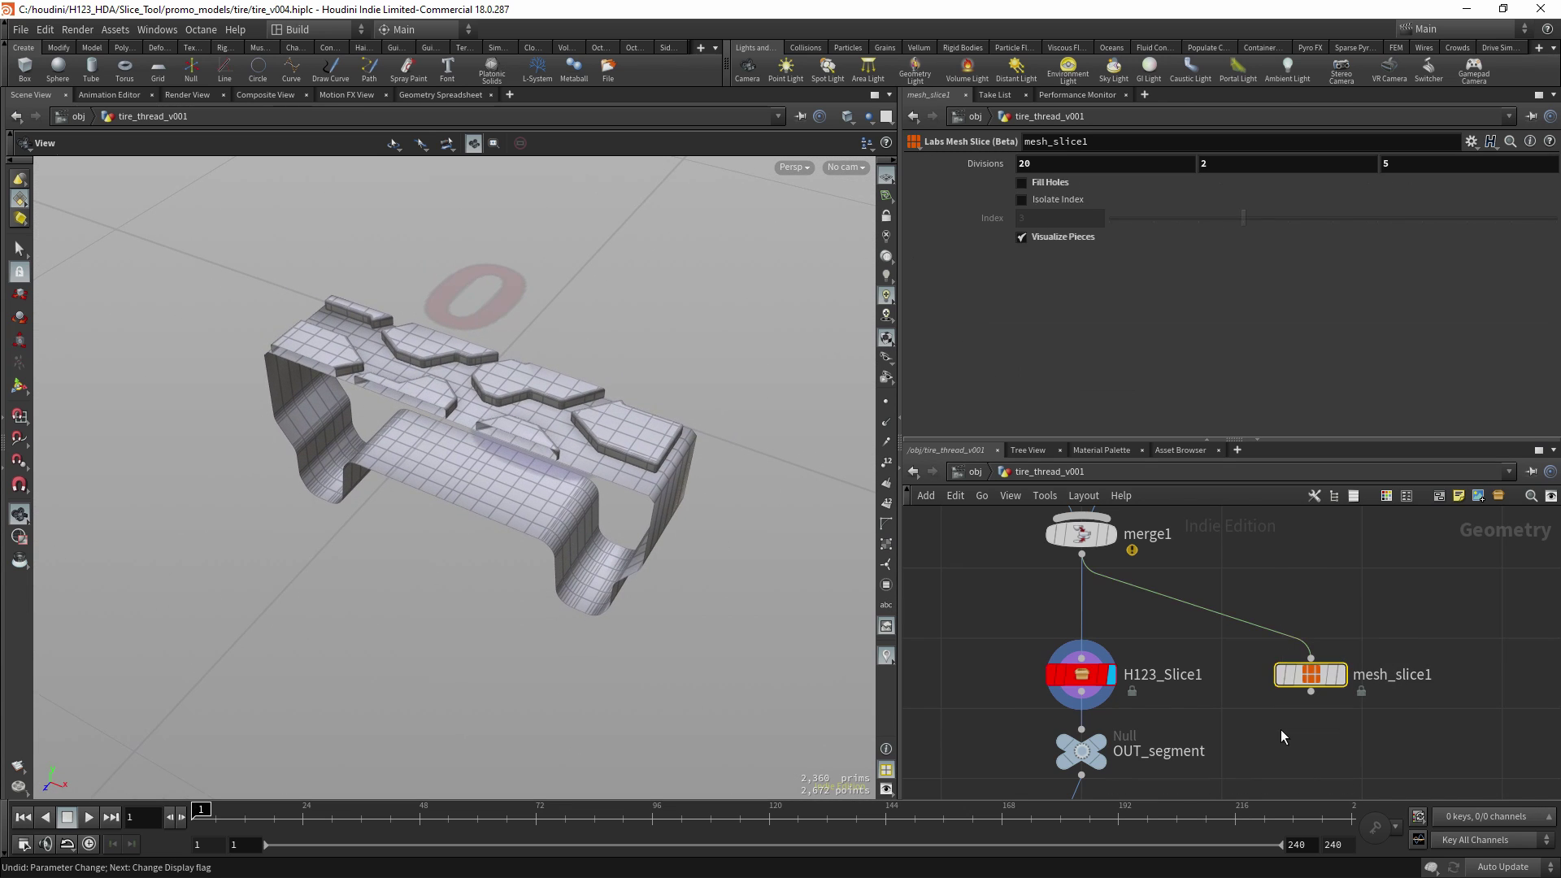
{"action": "key", "text": "r"}
{"action": "left_click_drag", "start_coordinate": [642, 447], "coordinate": [635, 489]}
{"action": "right_click_drag", "start_coordinate": [635, 488], "coordinate": [706, 481]}
{"action": "middle_click_drag", "start_coordinate": [706, 481], "coordinate": [705, 443]}
{"action": "mouse_move", "coordinate": [704, 443]}
{"action": "left_mouse_down"}
{"action": "mouse_move", "coordinate": [728, 408]}
{"action": "mouse_move", "coordinate": [715, 456]}
{"action": "left_mouse_up"}
{"action": "middle_click_drag", "start_coordinate": [715, 456], "coordinate": [763, 422]}
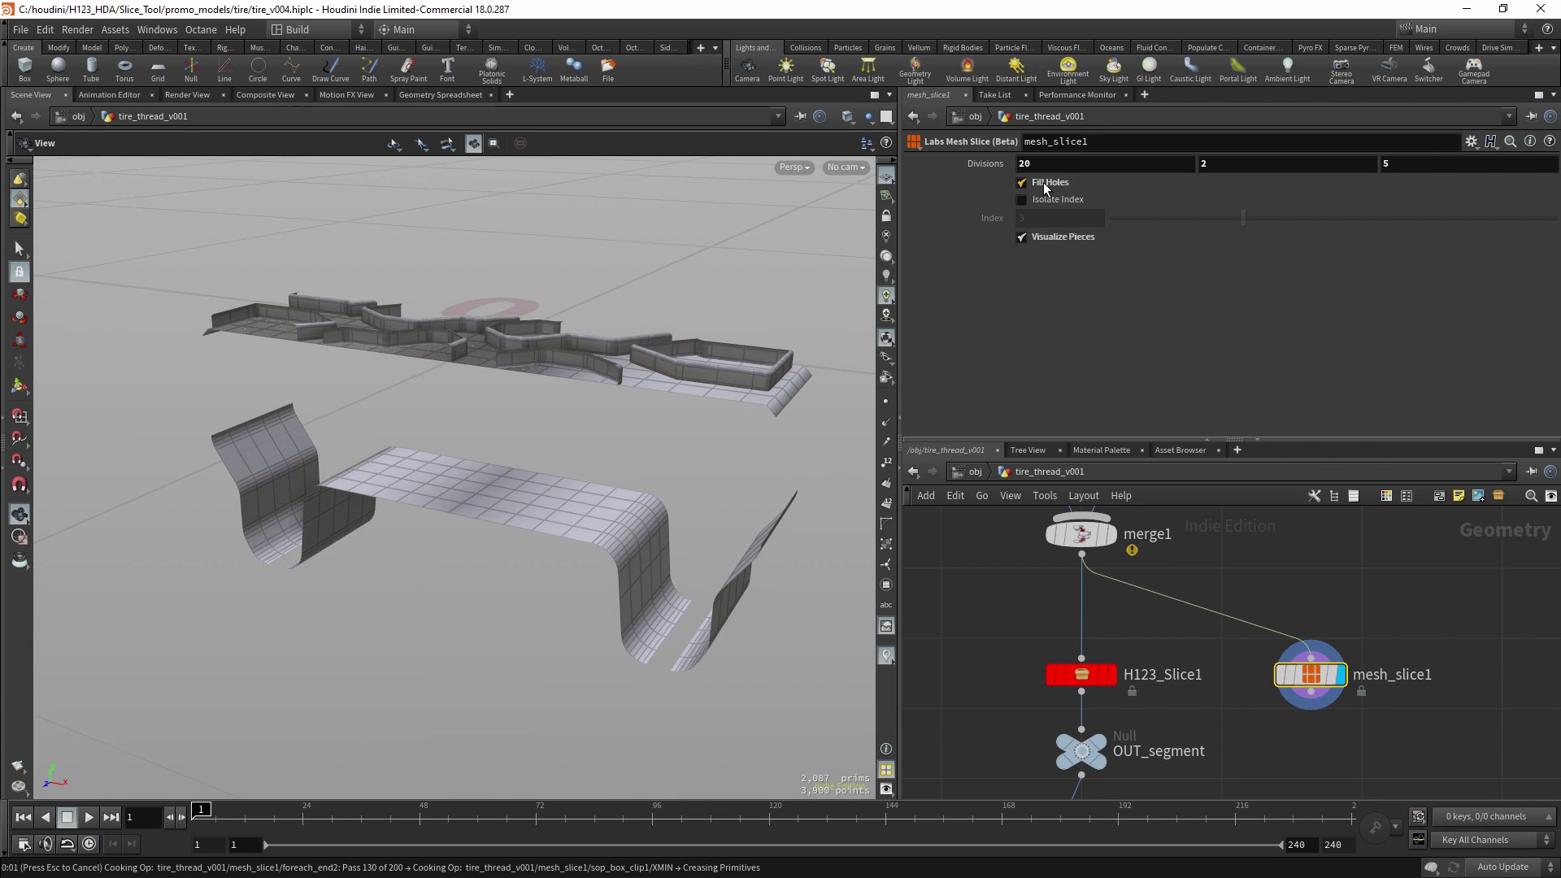
{"action": "left_click_drag", "start_coordinate": [618, 428], "coordinate": [630, 372]}
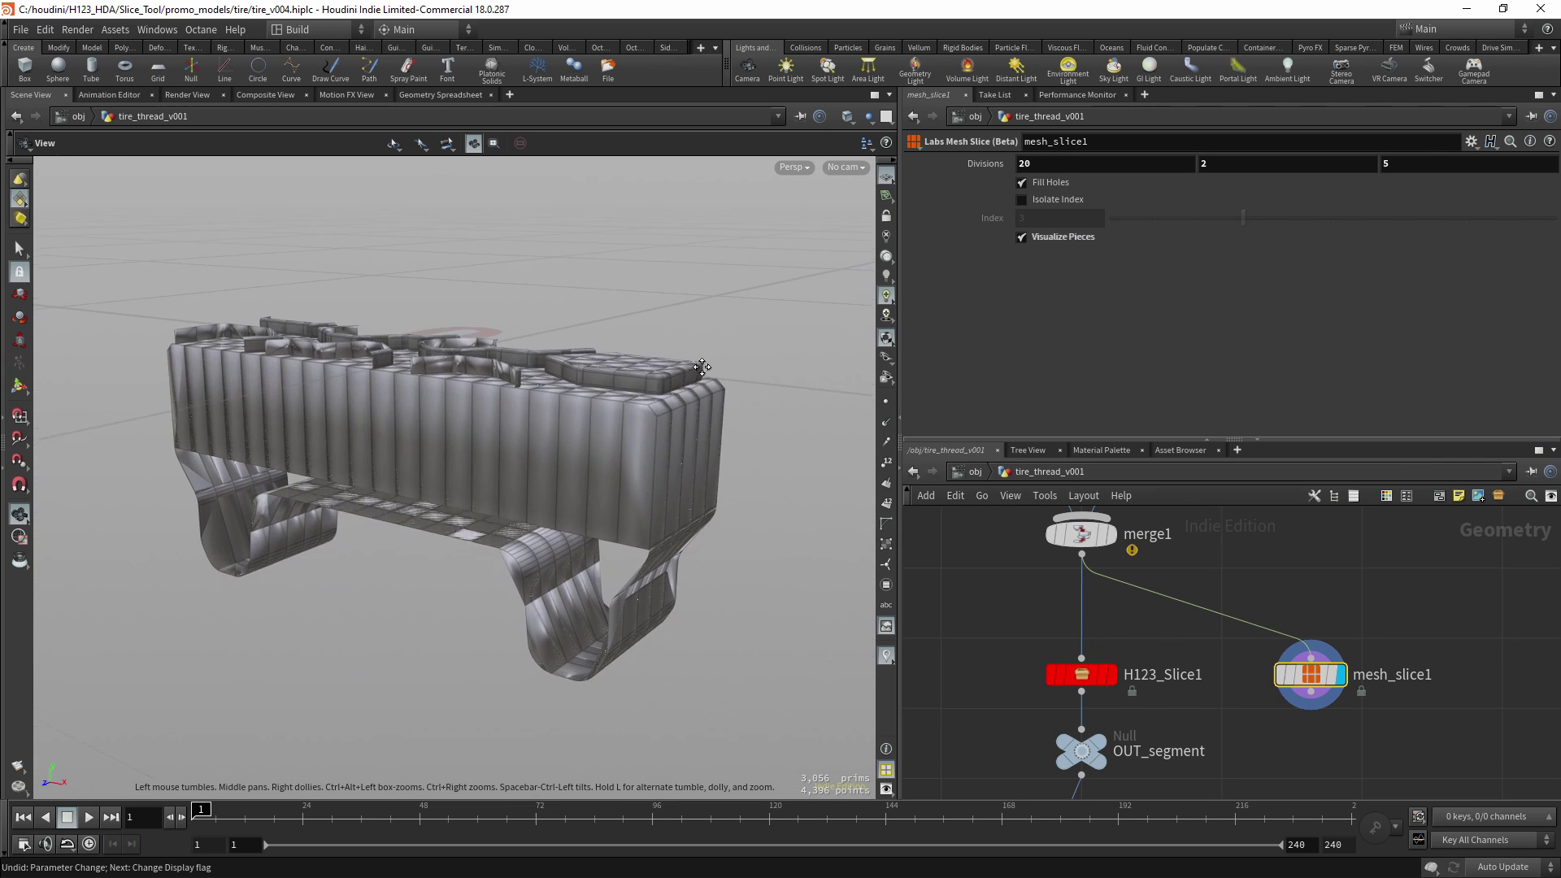
{"action": "middle_click_drag", "start_coordinate": [705, 358], "coordinate": [716, 332]}
{"action": "right_click_drag", "start_coordinate": [716, 332], "coordinate": [802, 460]}
{"action": "left_click_drag", "start_coordinate": [802, 460], "coordinate": [679, 456]}
{"action": "right_click_drag", "start_coordinate": [680, 456], "coordinate": [613, 465]}
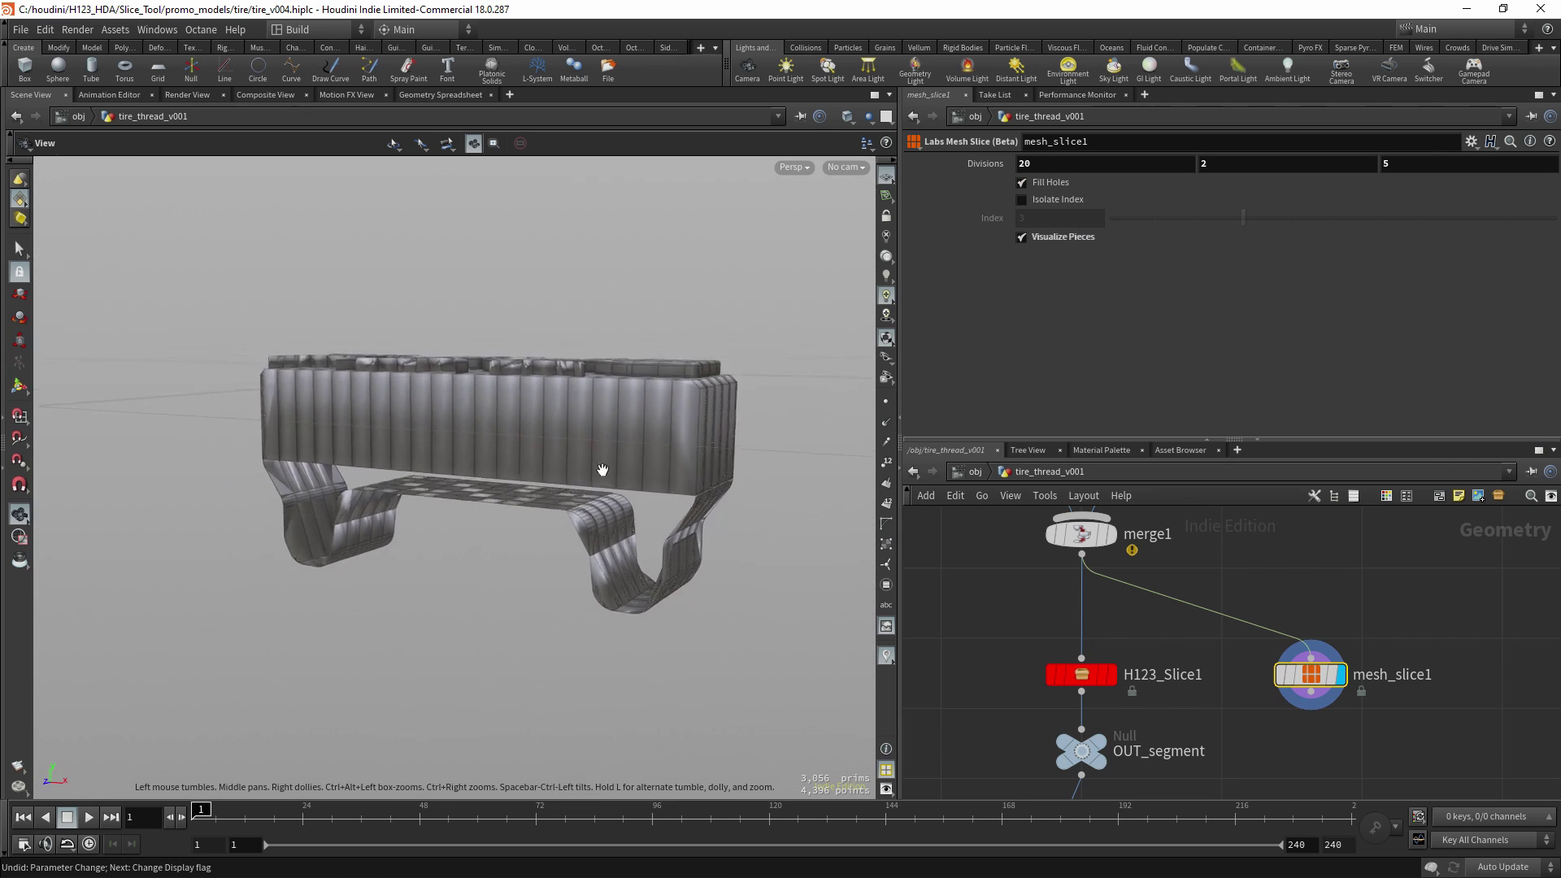
{"action": "left_click_drag", "start_coordinate": [613, 465], "coordinate": [618, 407]}
Display the H123_Slice1 node, turn on Cap Input to check the capping and turn it off again.
{"action": "left_click", "coordinate": [1081, 674]}
{"action": "key", "text": "r"}
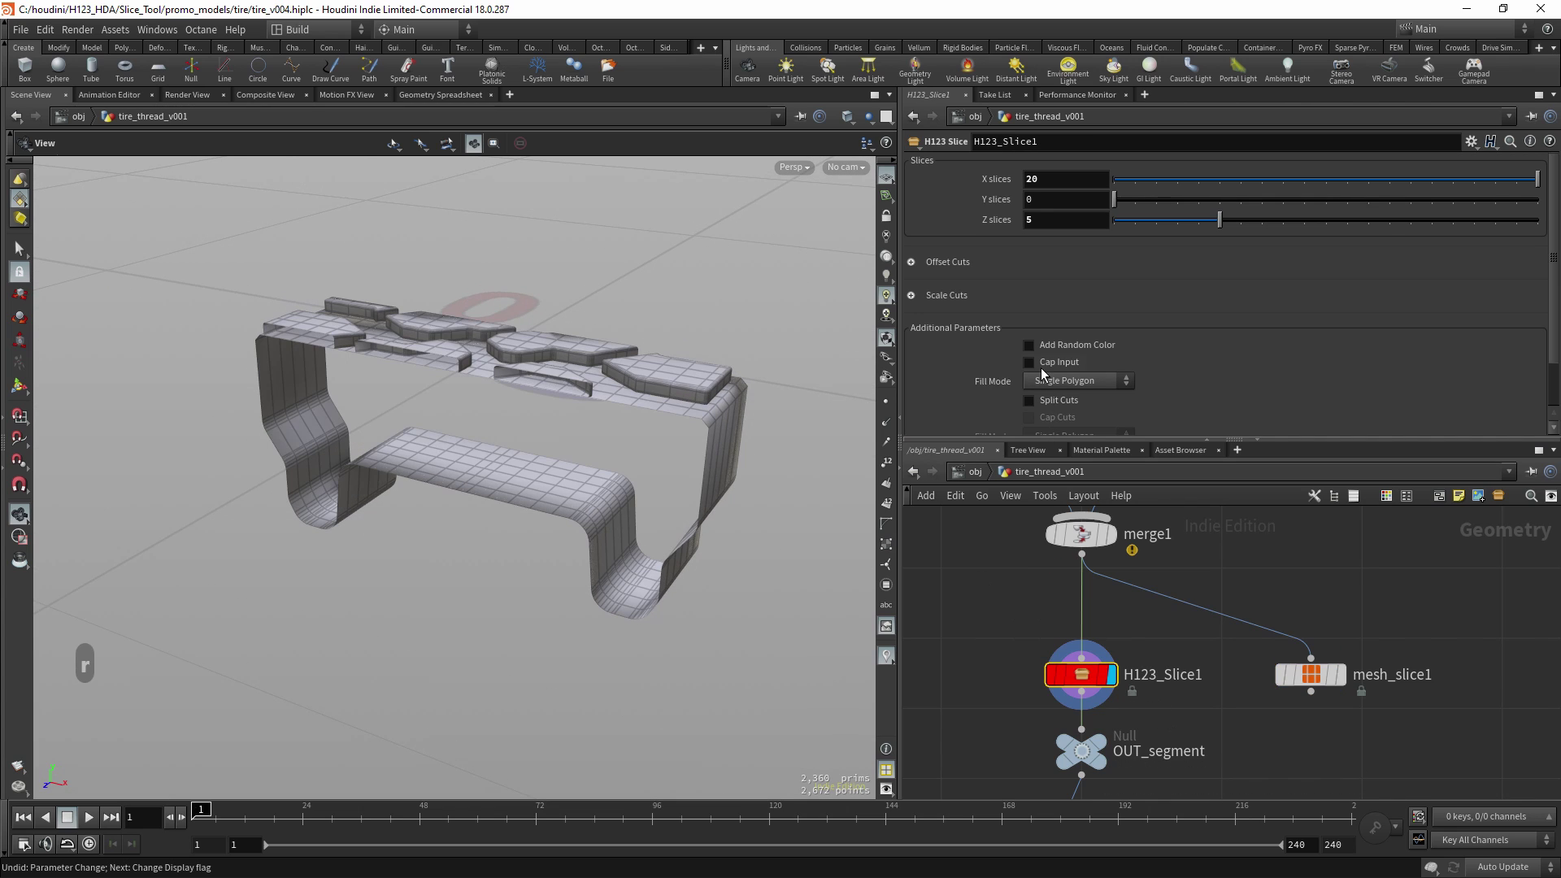
{"action": "left_click_drag", "start_coordinate": [662, 475], "coordinate": [680, 426]}
{"action": "right_click_drag", "start_coordinate": [679, 425], "coordinate": [752, 471]}
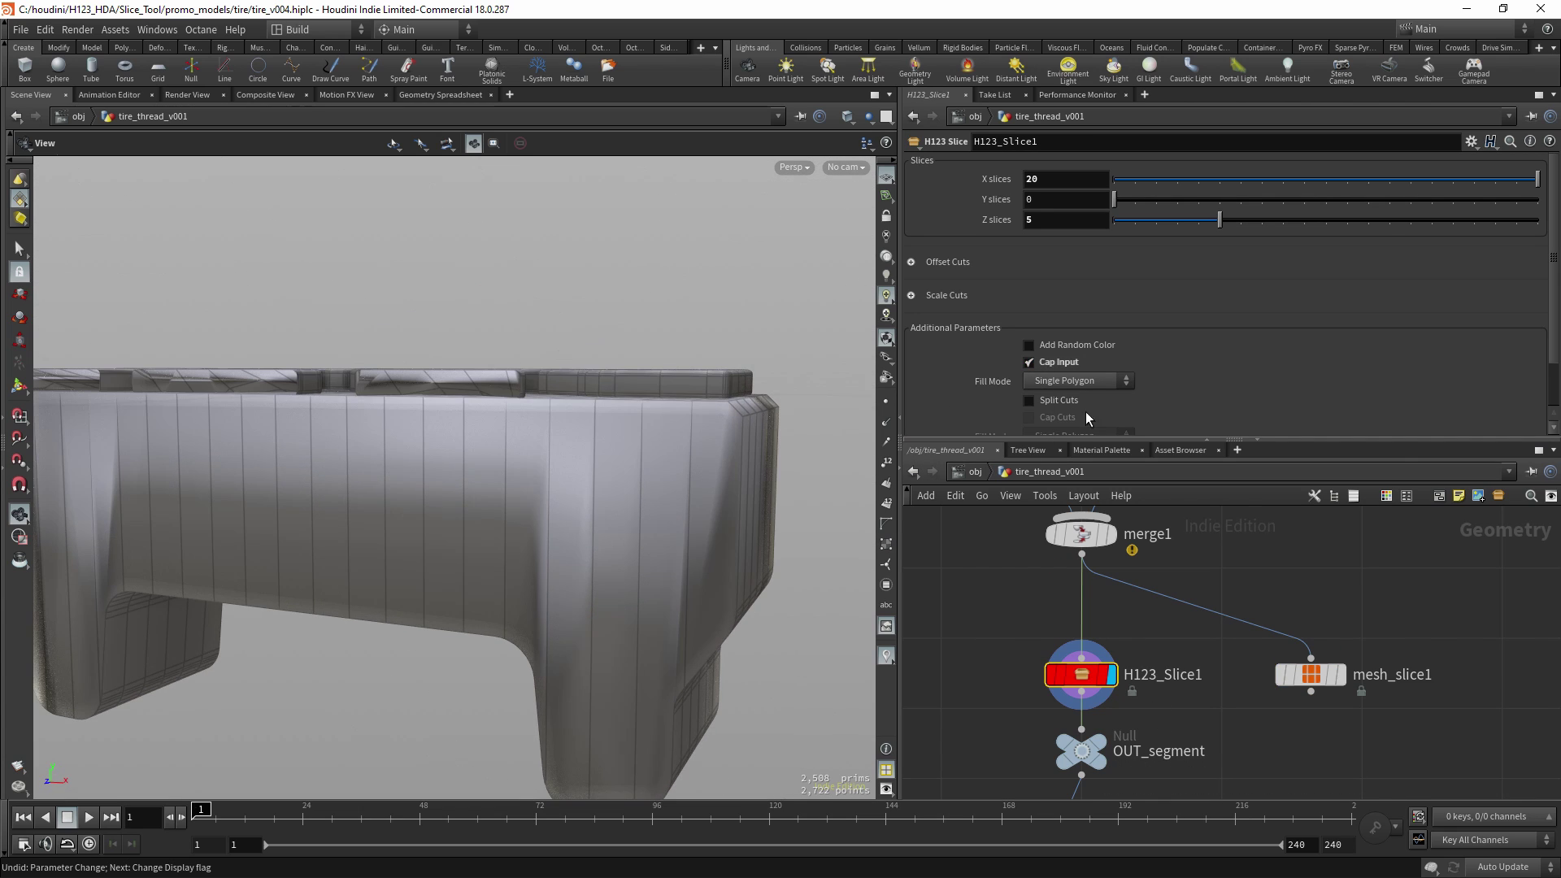
{"action": "left_click", "coordinate": [1057, 361]}
Turn on Split Cuts and Cap Cuts for the H123_Slice1 node.
{"action": "left_click", "coordinate": [1057, 400]}
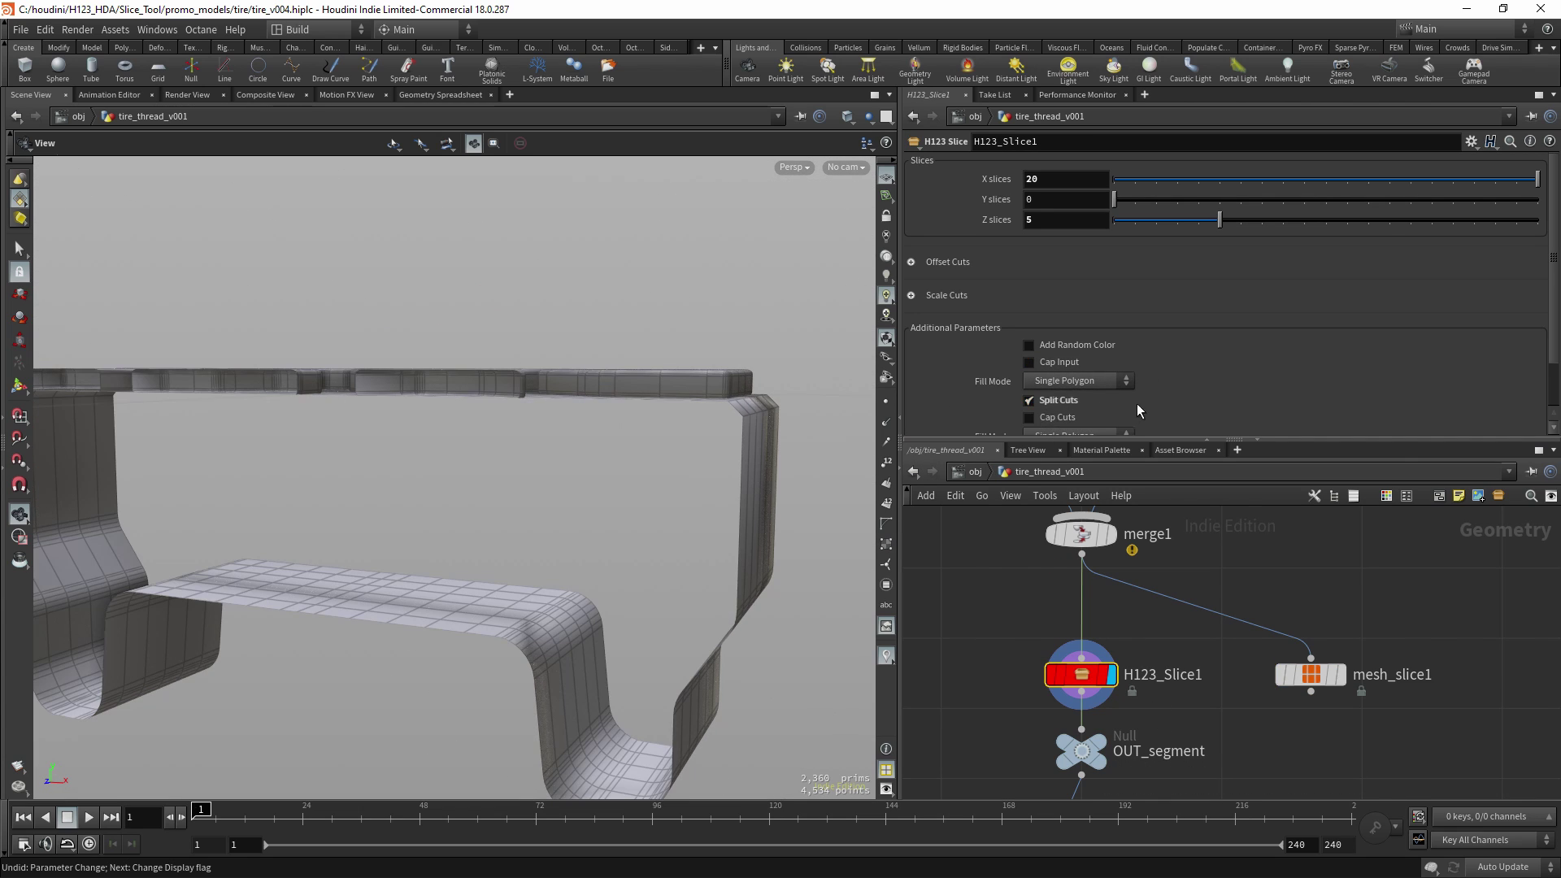
{"action": "scroll", "coordinate": [1061, 397], "scroll_direction": "down", "scroll_amount": 1}
{"action": "left_click", "coordinate": [1061, 397]}
{"action": "left_click_drag", "start_coordinate": [586, 443], "coordinate": [618, 493]}
Display mesh_slice1 and switch the display back to H123_Slice1 to compare their capped cuts.
{"action": "left_click", "coordinate": [1323, 710]}
{"action": "key", "text": "r"}
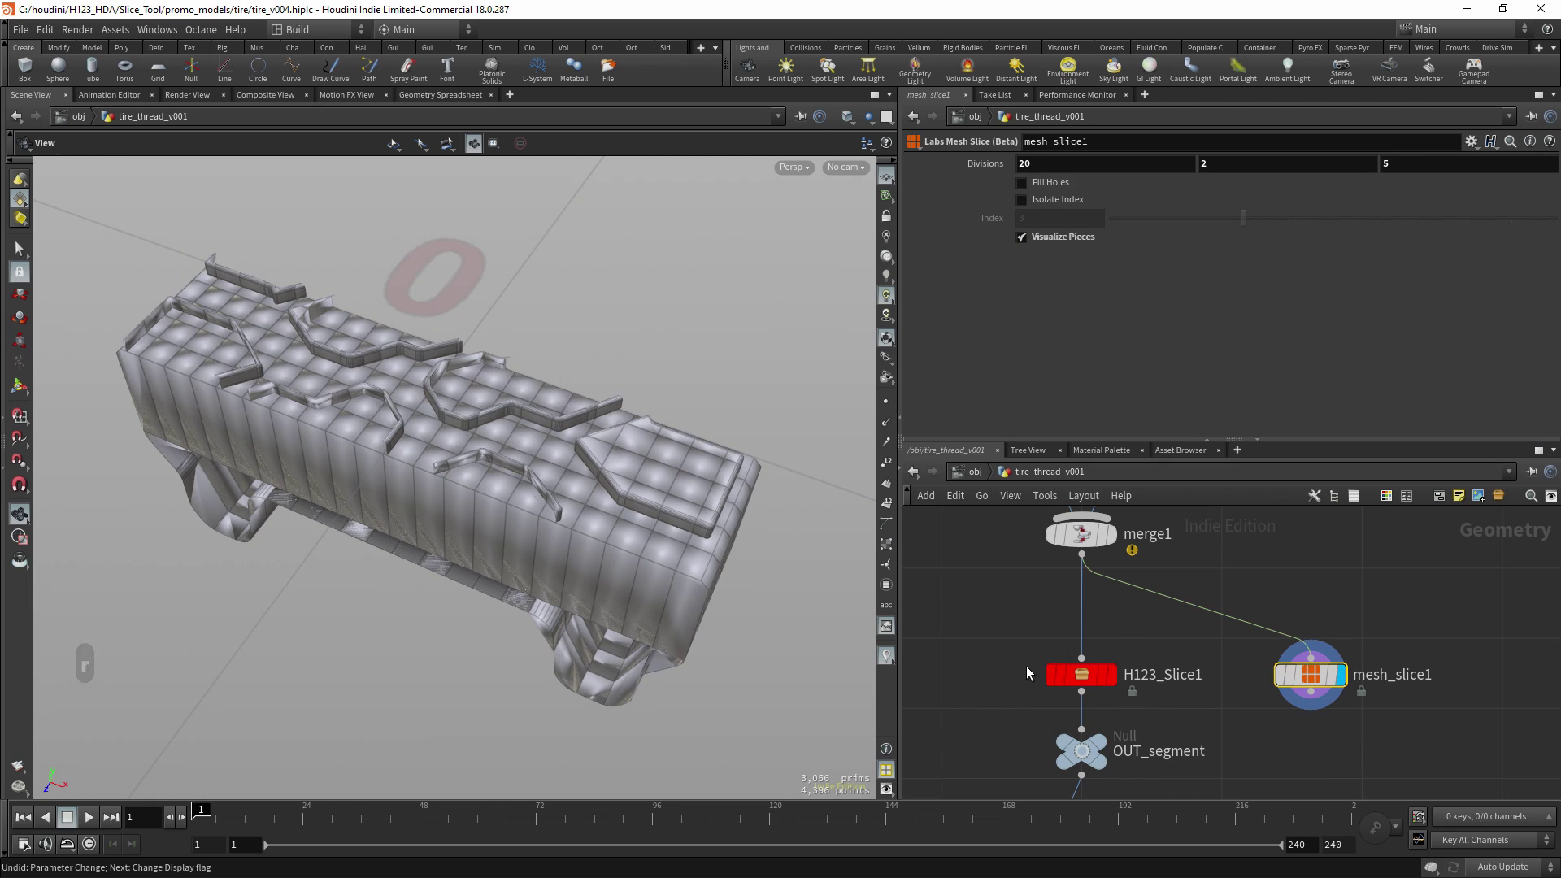
{"action": "key", "text": "r"}
{"action": "left_click", "coordinate": [1086, 676]}
{"action": "left_click_drag", "start_coordinate": [753, 679], "coordinate": [758, 589]}
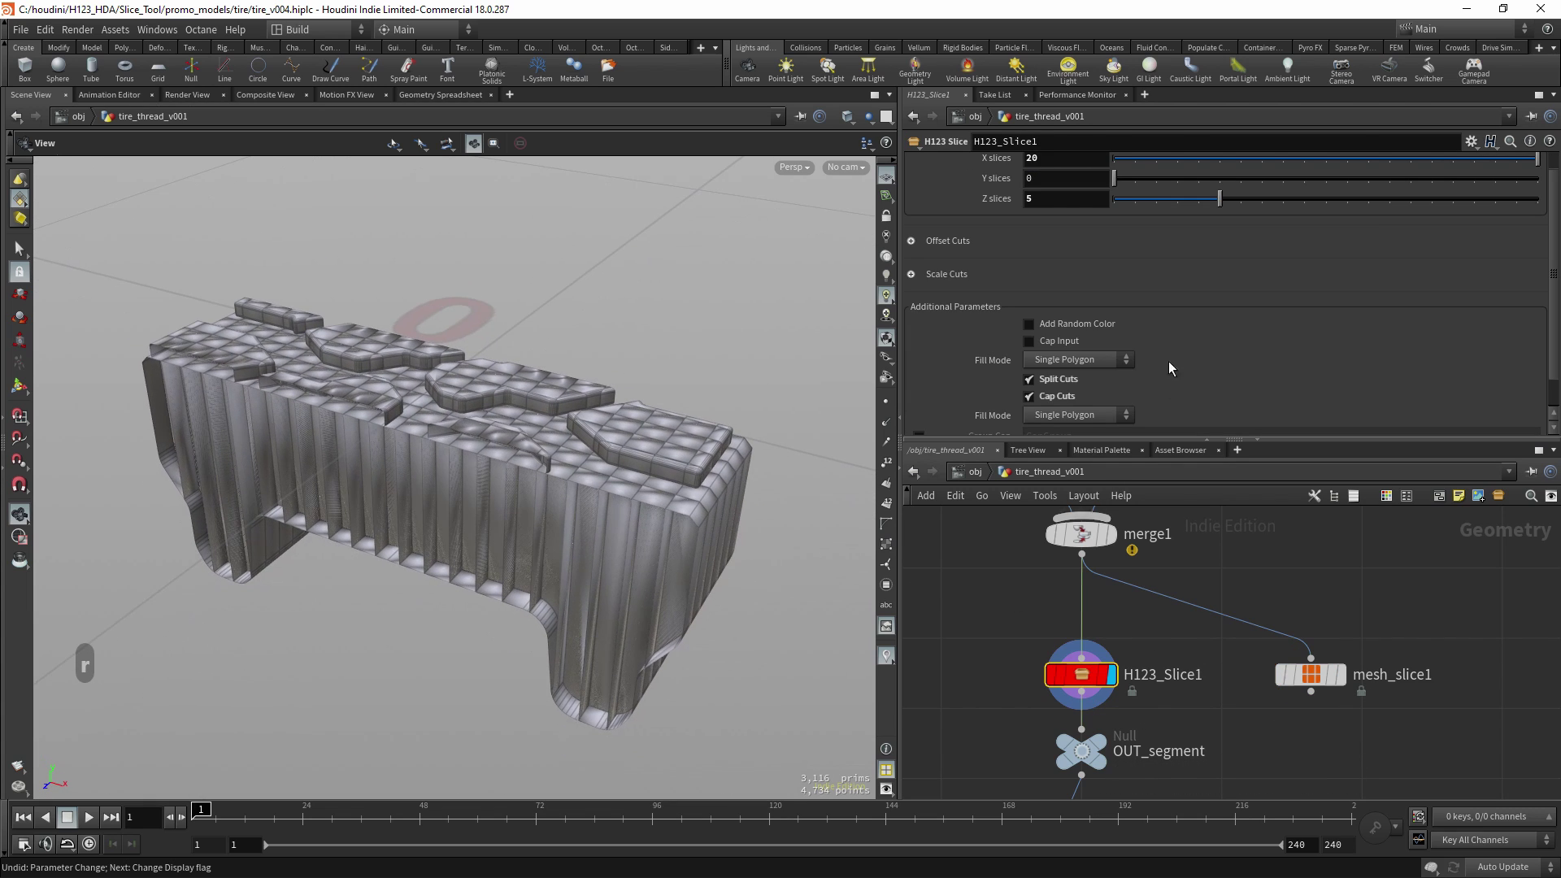
Turn off Cap Cuts and Split Cuts for the H123_Slice1 node.
{"action": "left_click", "coordinate": [1050, 396]}
{"action": "left_click", "coordinate": [1051, 381]}
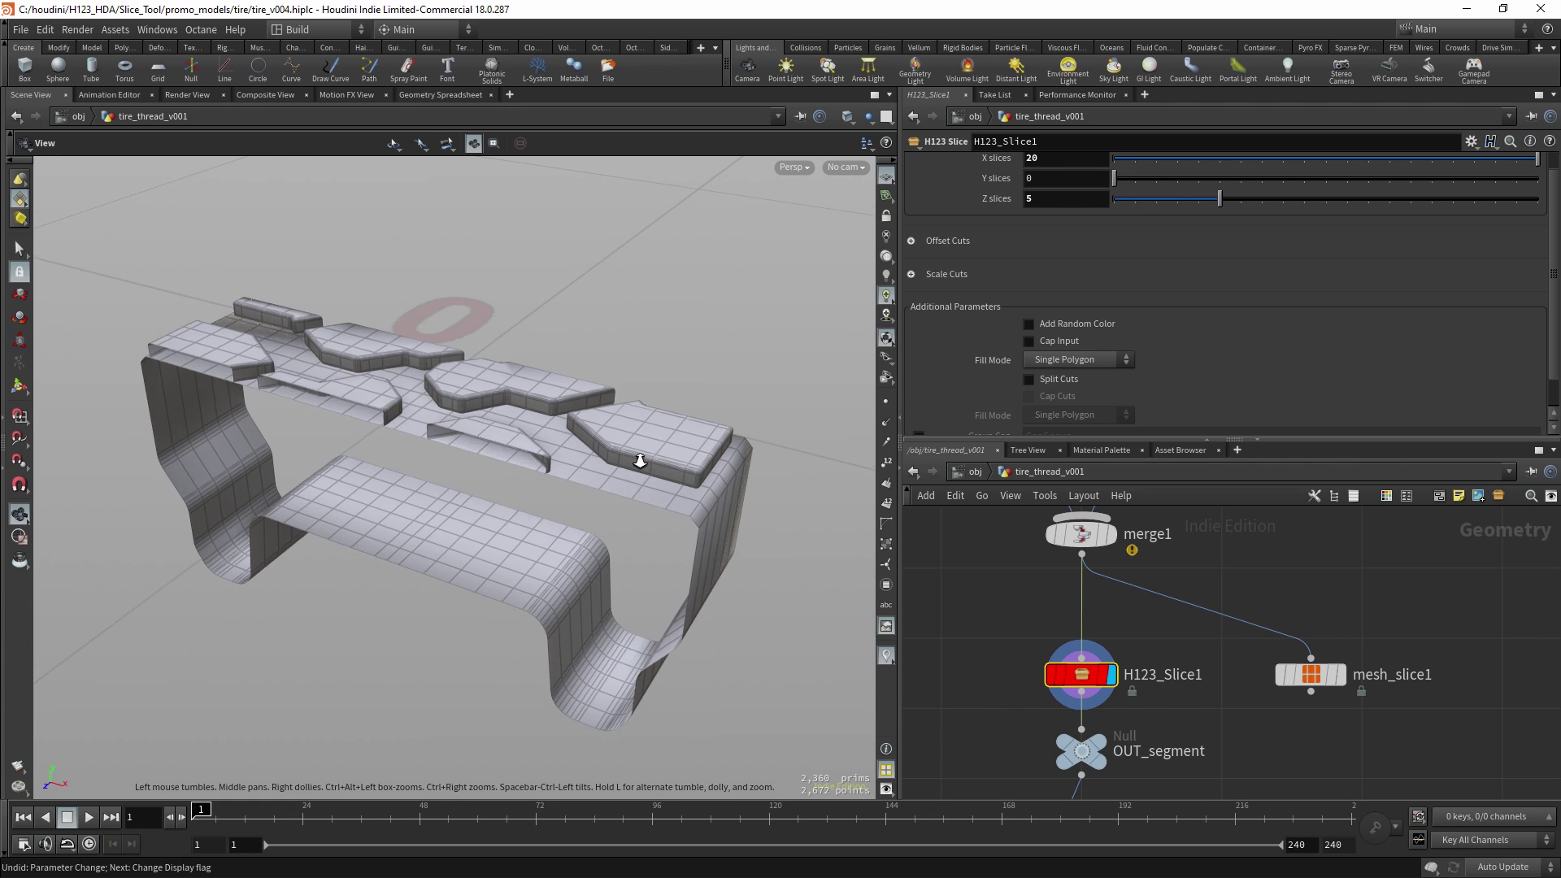
{"action": "left_click_drag", "start_coordinate": [662, 464], "coordinate": [641, 523]}
Display the complete tire at axis_align5, followed by the merge3 node that combines the three wheels.
{"action": "scroll", "coordinate": [1176, 731], "scroll_direction": "down", "scroll_amount": 6}
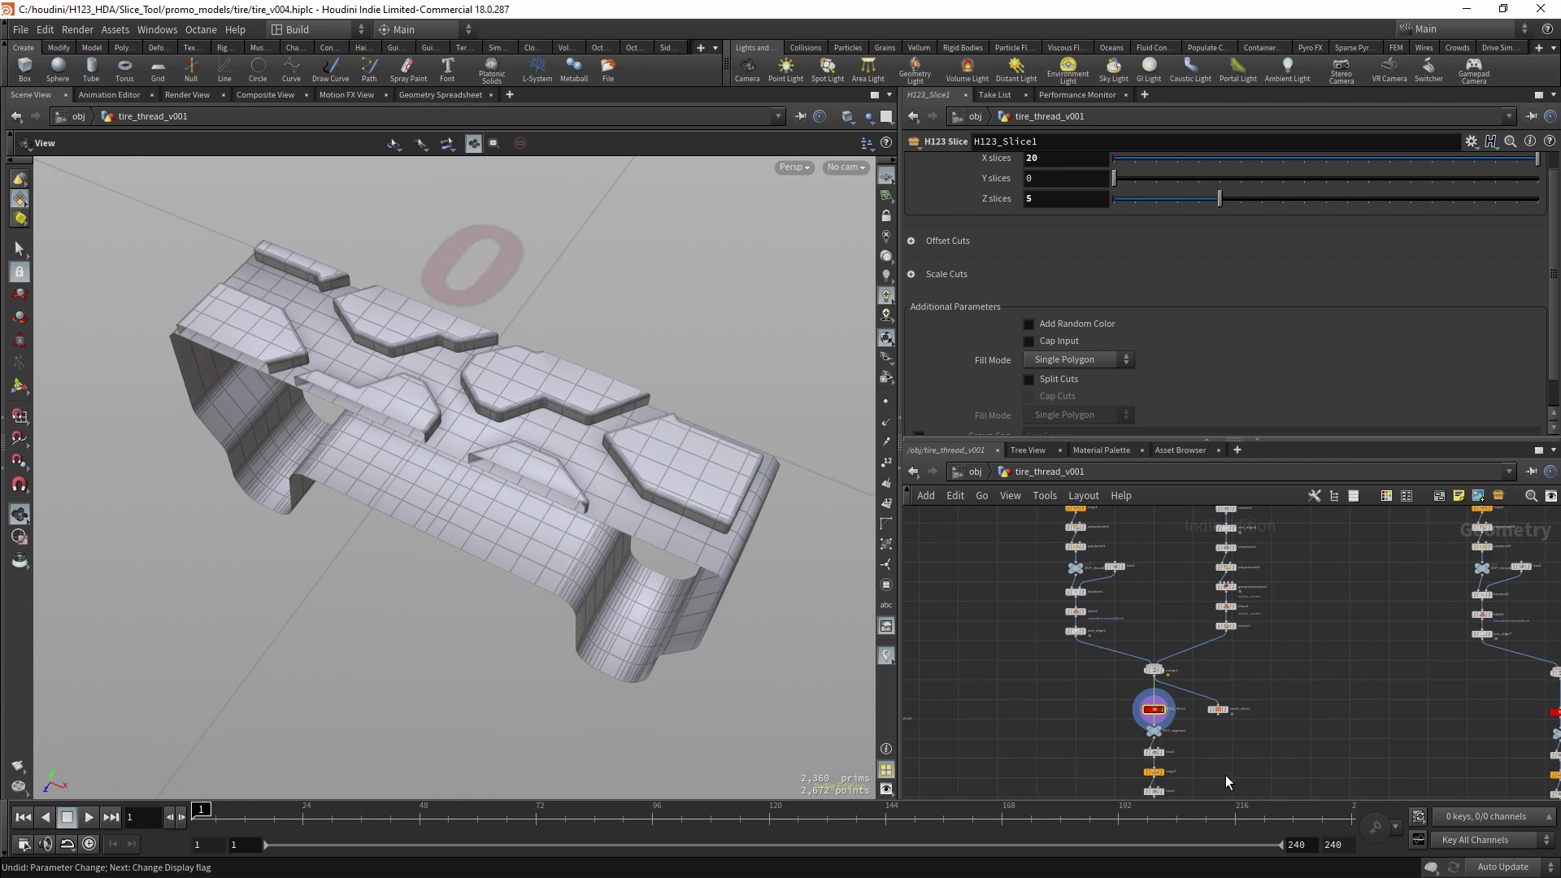
{"action": "scroll", "coordinate": [1132, 710], "scroll_direction": "up", "scroll_amount": 2}
{"action": "middle_click_drag", "start_coordinate": [1227, 780], "coordinate": [1180, 538]}
{"action": "left_click", "coordinate": [1088, 565]}
{"action": "key", "text": "r"}
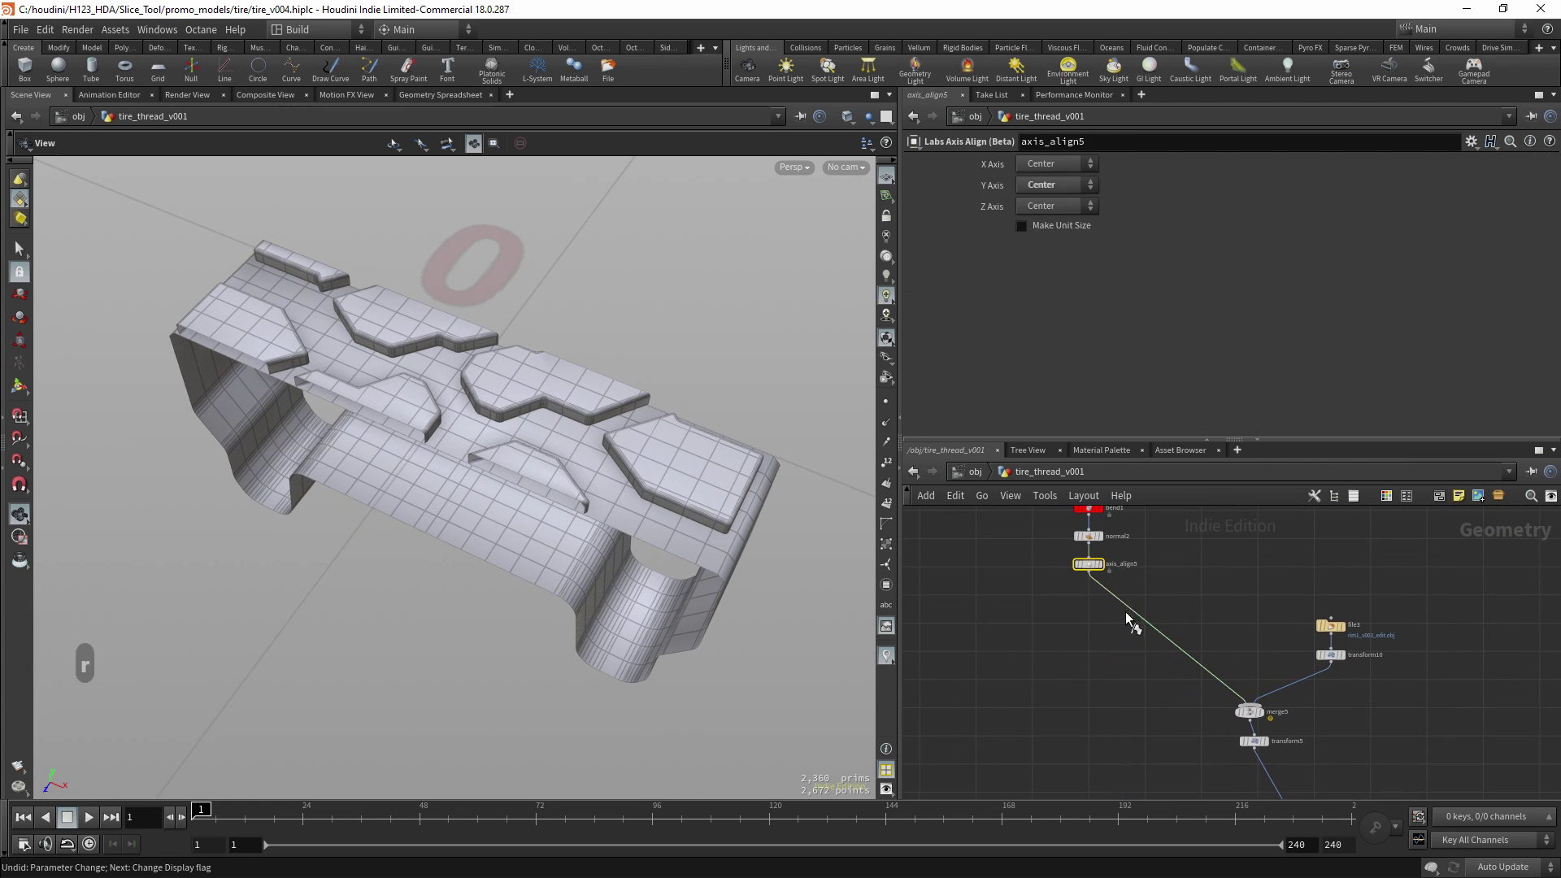
{"action": "scroll", "coordinate": [572, 543], "scroll_direction": "down", "scroll_amount": 8}
{"action": "mouse_move", "coordinate": [499, 446]}
{"action": "left_mouse_down"}
{"action": "mouse_move", "coordinate": [474, 455]}
{"action": "mouse_move", "coordinate": [669, 548]}
{"action": "mouse_move", "coordinate": [499, 487]}
{"action": "mouse_move", "coordinate": [443, 573]}
{"action": "mouse_move", "coordinate": [557, 481]}
{"action": "mouse_move", "coordinate": [558, 428]}
{"action": "mouse_move", "coordinate": [512, 463]}
{"action": "mouse_move", "coordinate": [599, 516]}
{"action": "mouse_move", "coordinate": [715, 383]}
{"action": "left_mouse_up"}
{"action": "key", "text": "shift+t"}
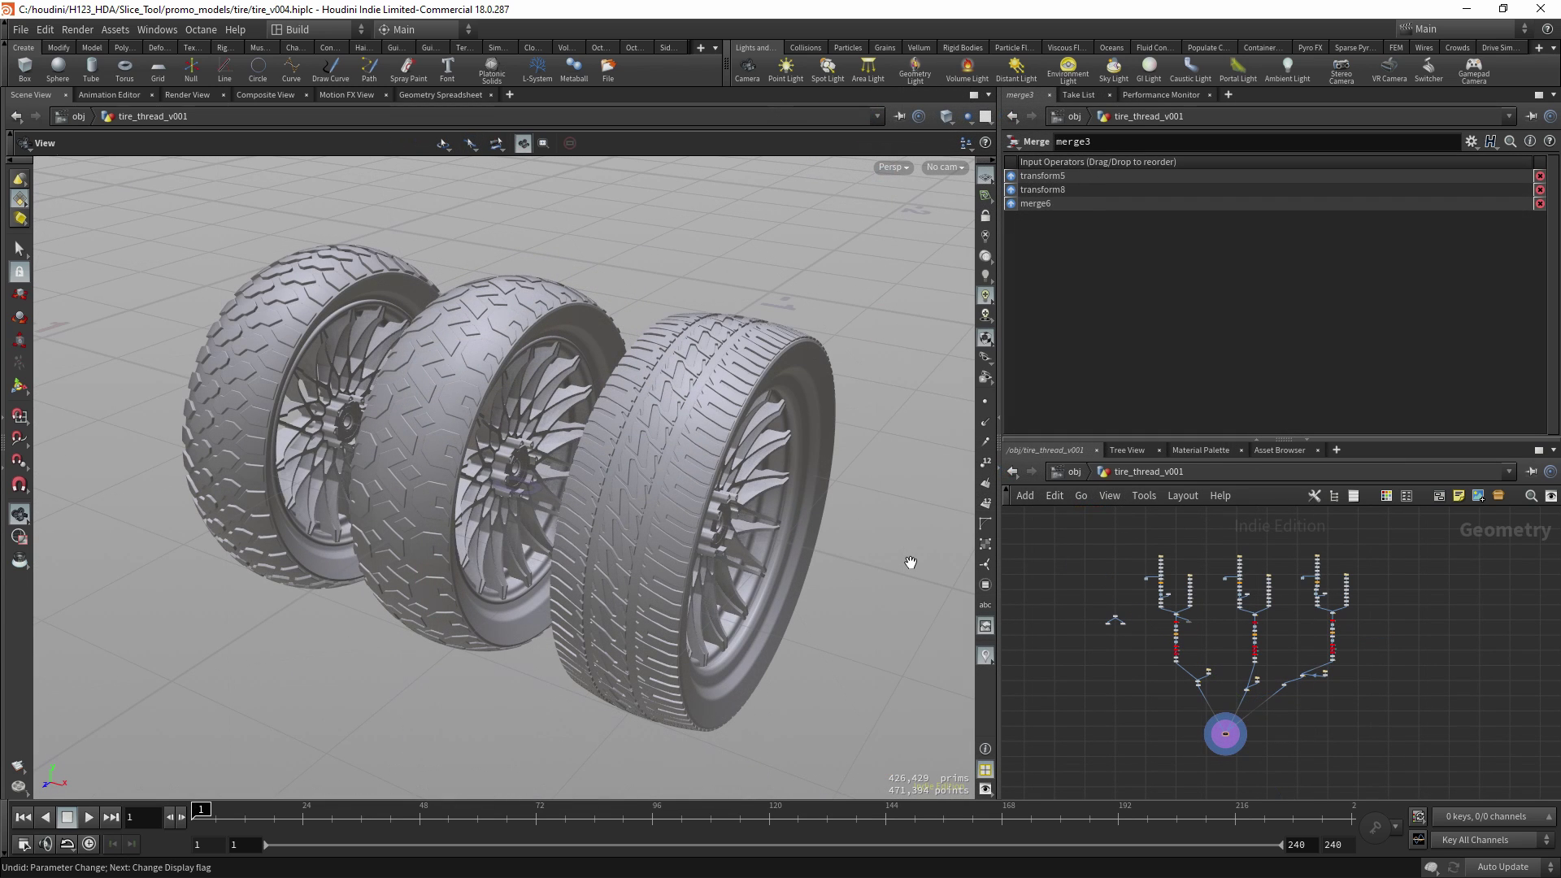